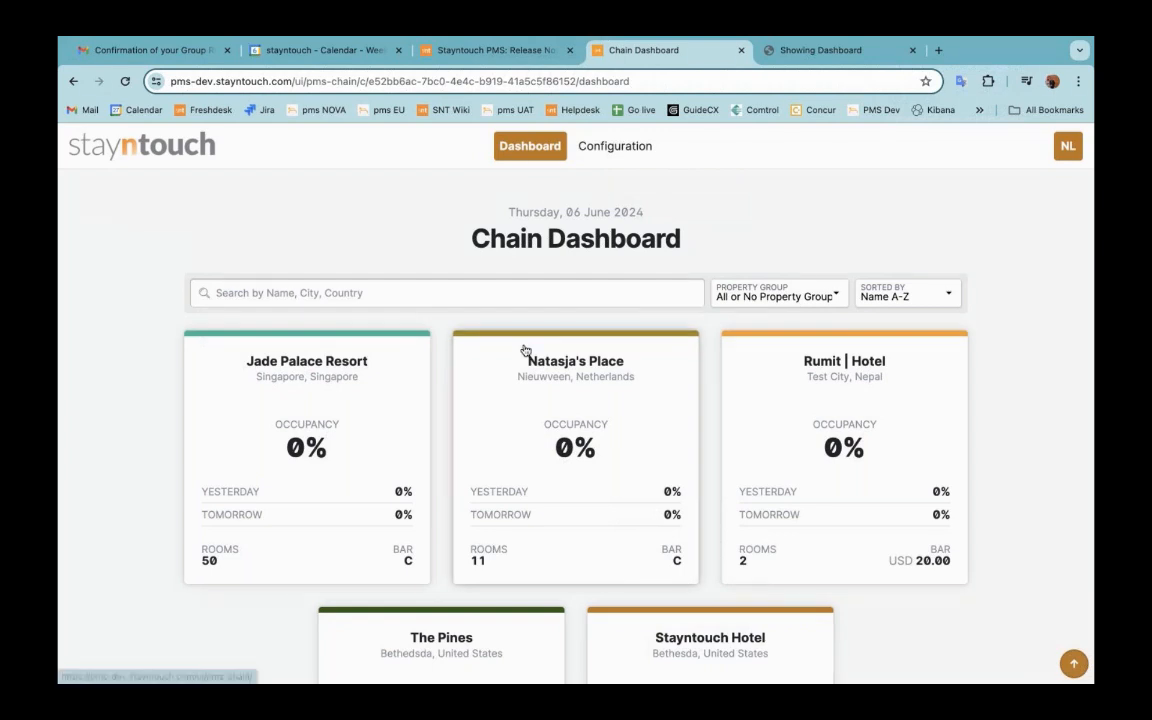
- Open the chain configuration and resume the timed-out session by entering the saved account password
scroll(522, 352, "down", 3)
scroll(522, 350, "up", 3)
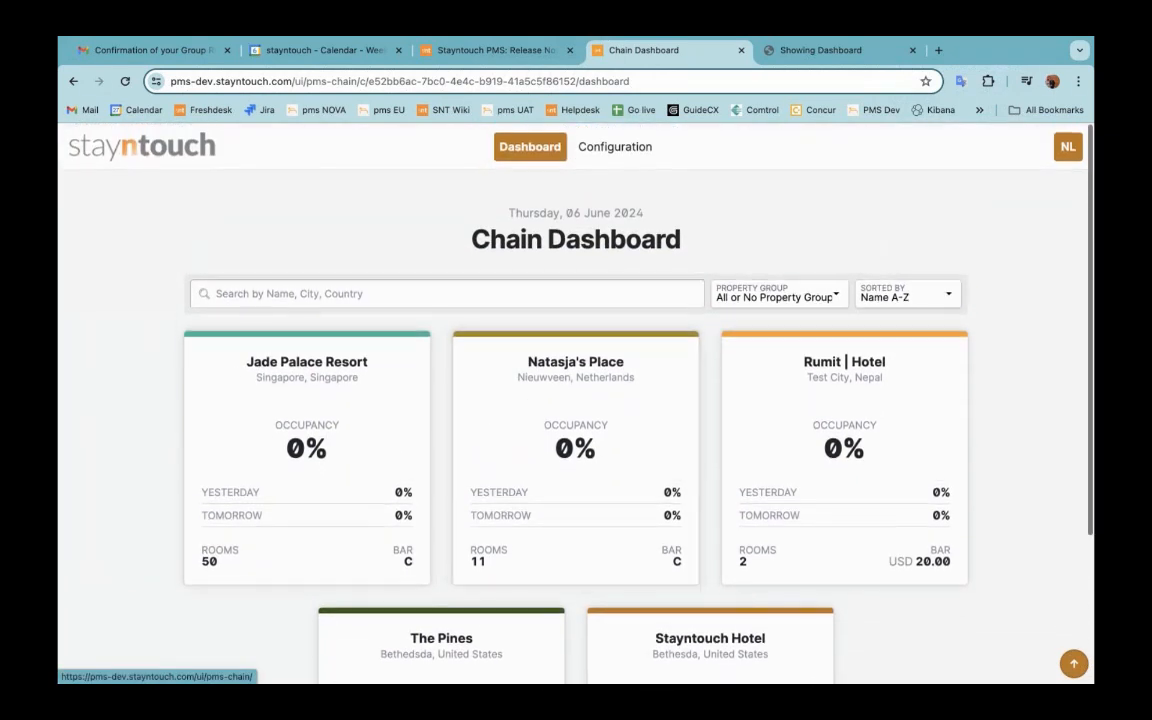
left_click(601, 148)
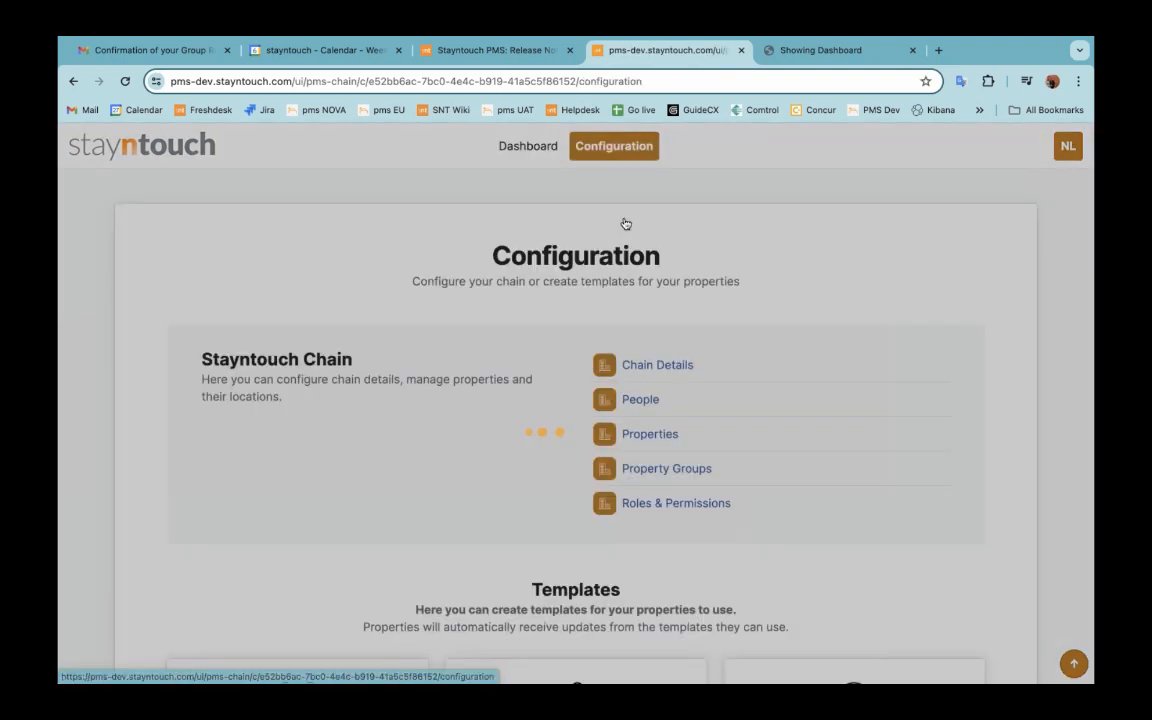
left_click(551, 449)
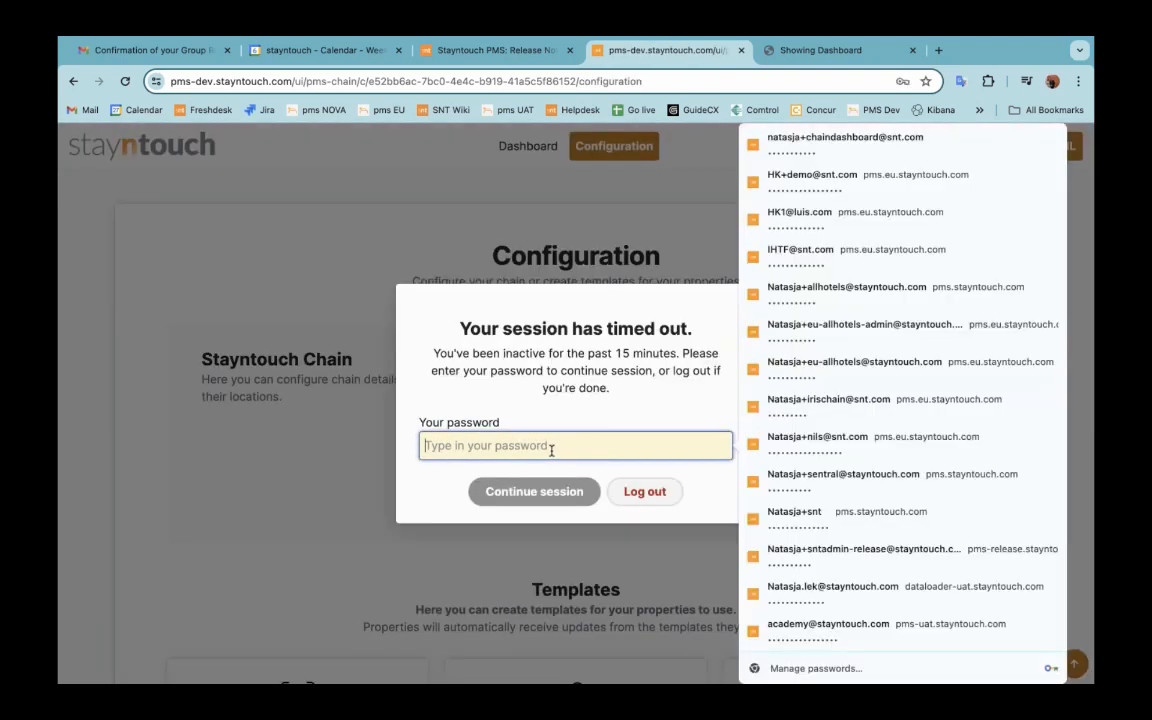
left_click(824, 155)
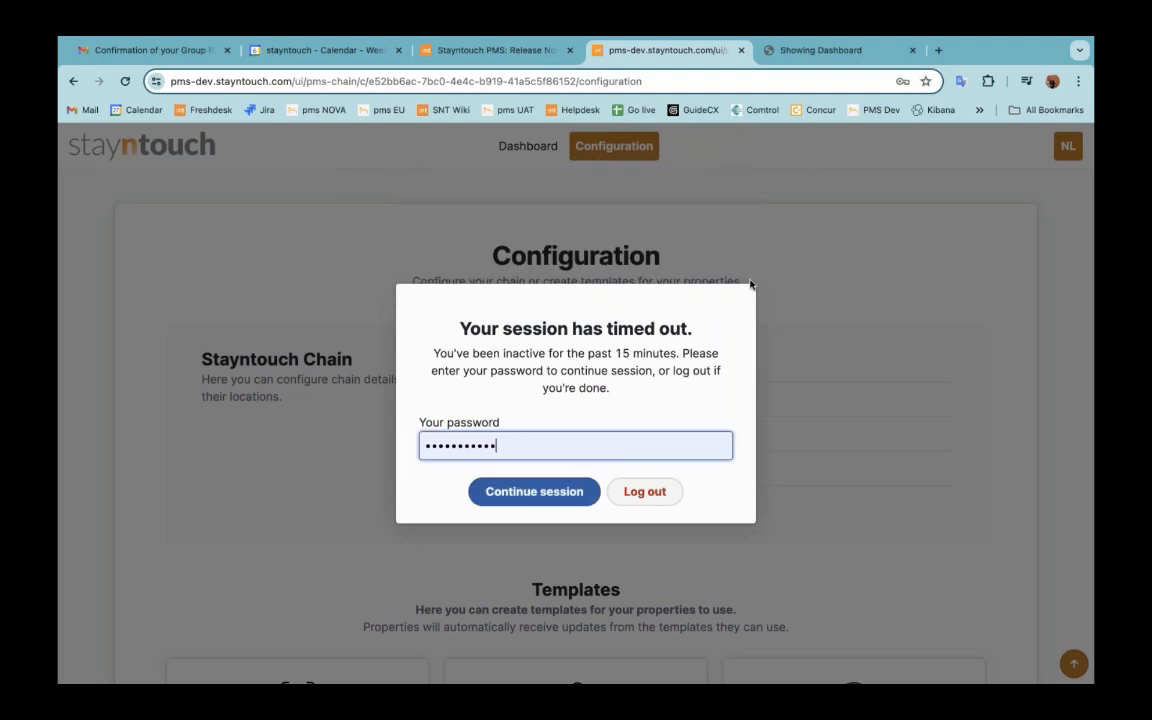
left_click(528, 496)
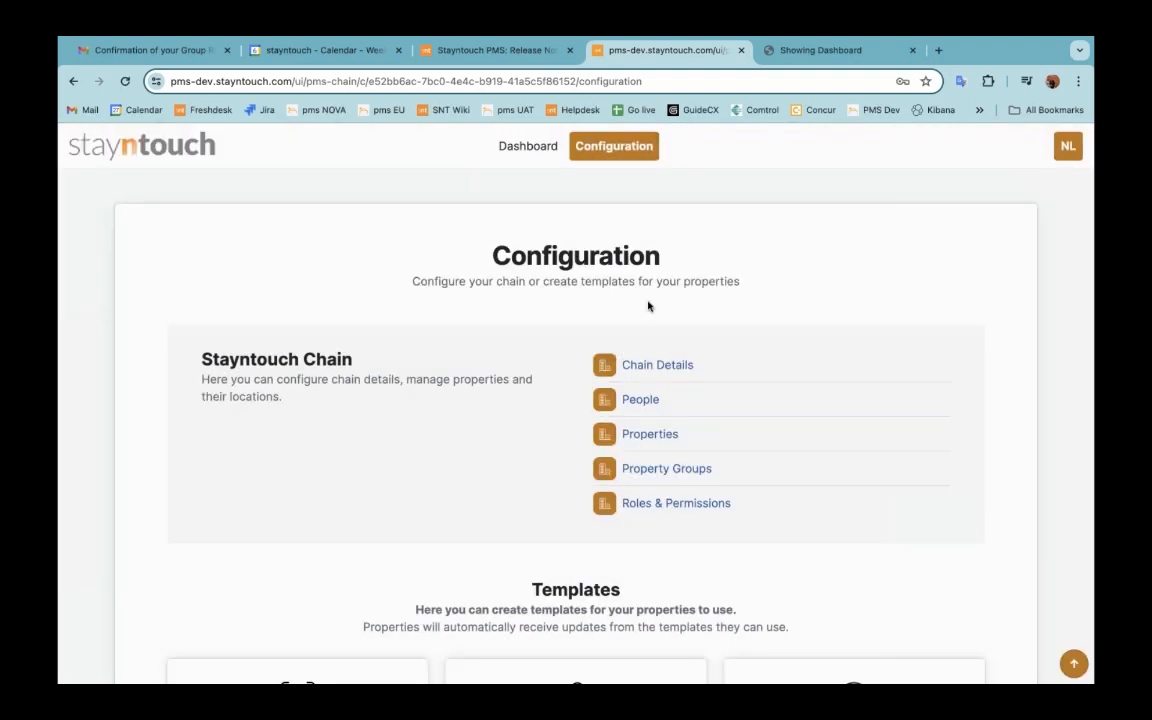
- Review the chain configuration options and open the Charge Groups templates within Financials
scroll(586, 250, "down", 1)
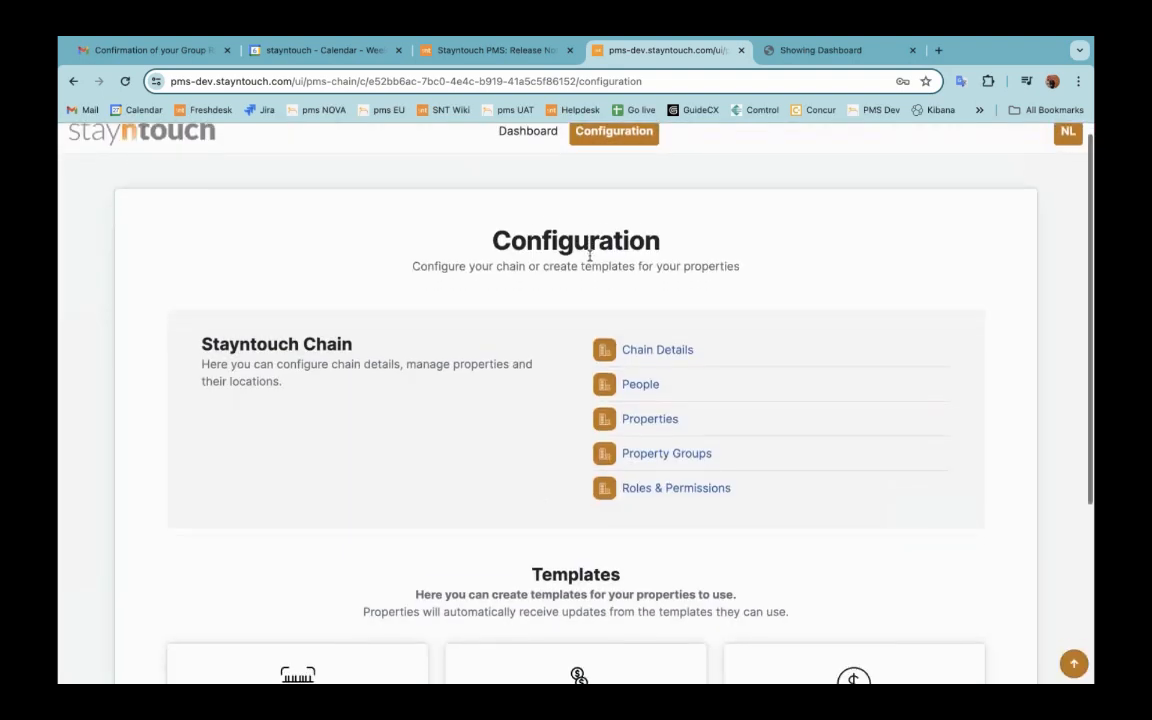
scroll(581, 286, "down", 2)
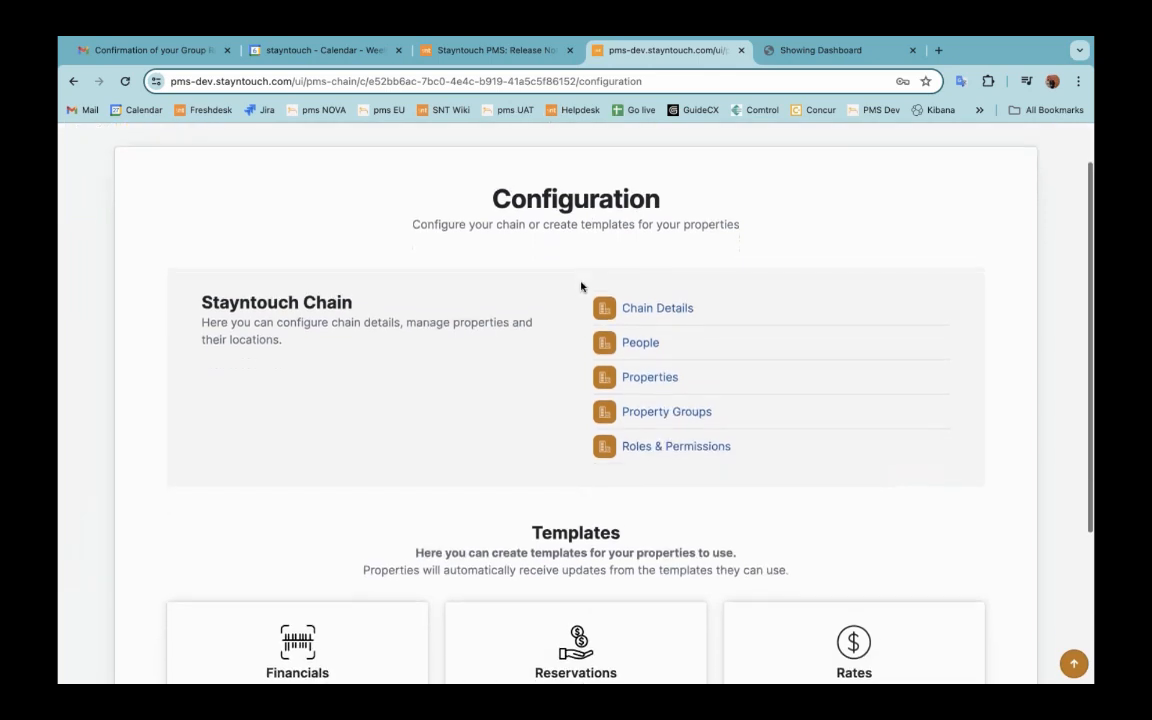
scroll(542, 358, "down", 4)
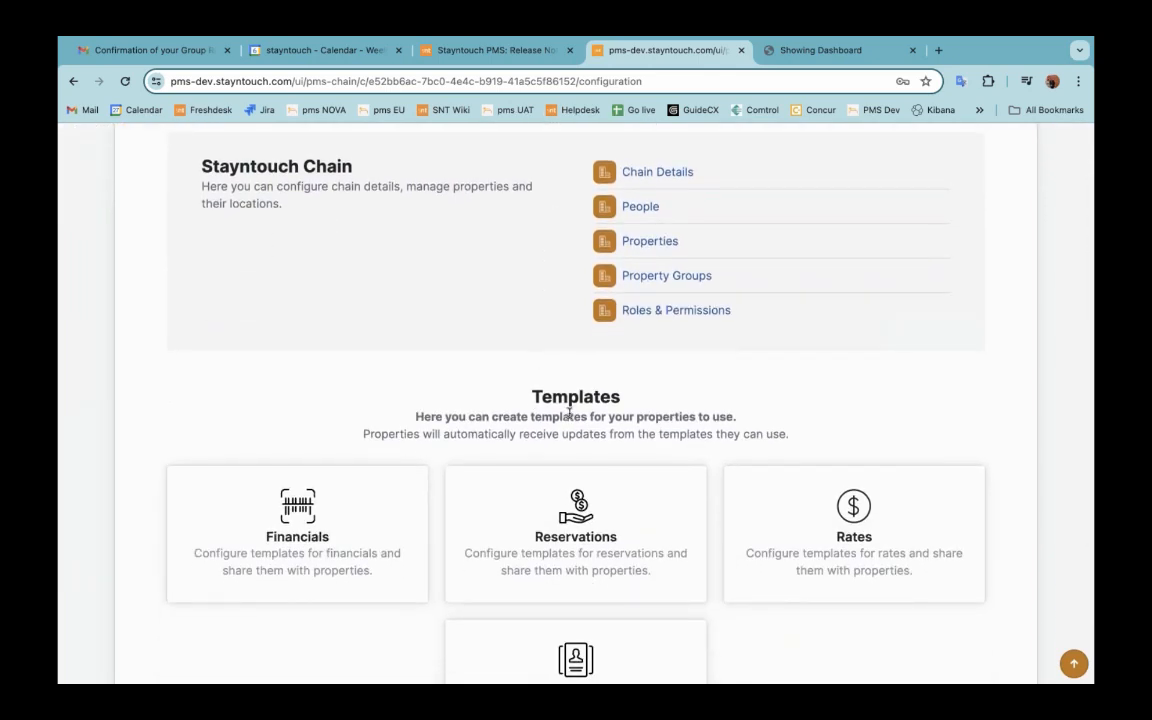
scroll(566, 340, "up", 3)
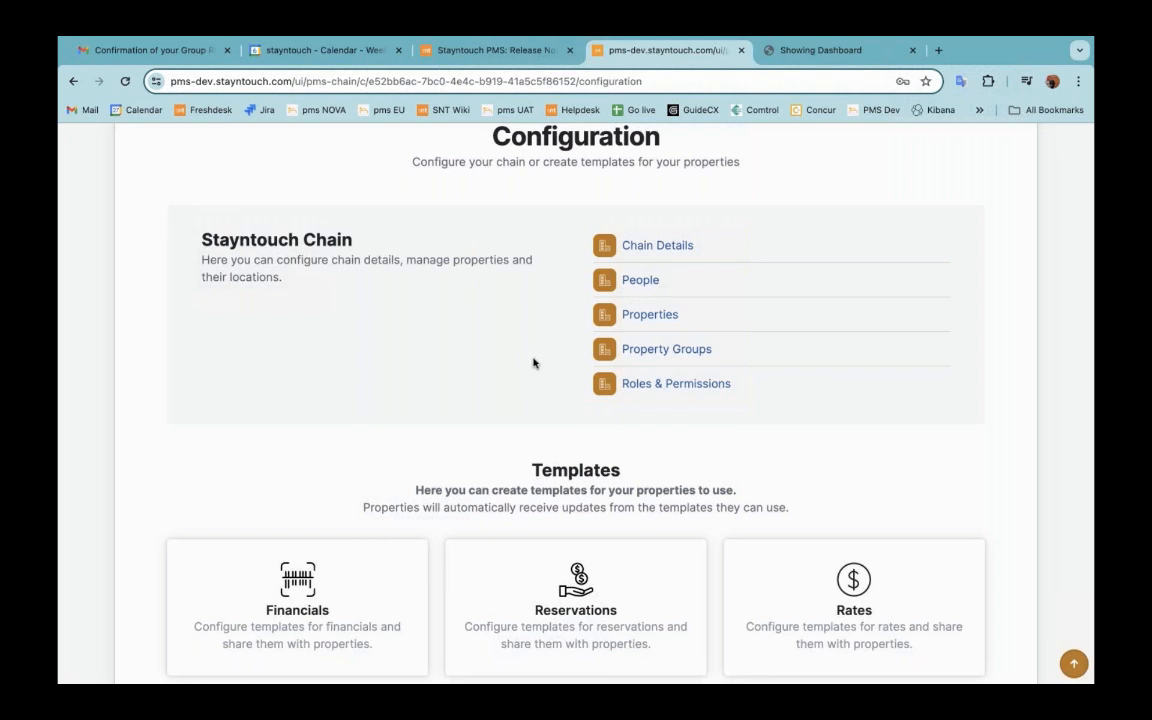
scroll(567, 388, "down", 2)
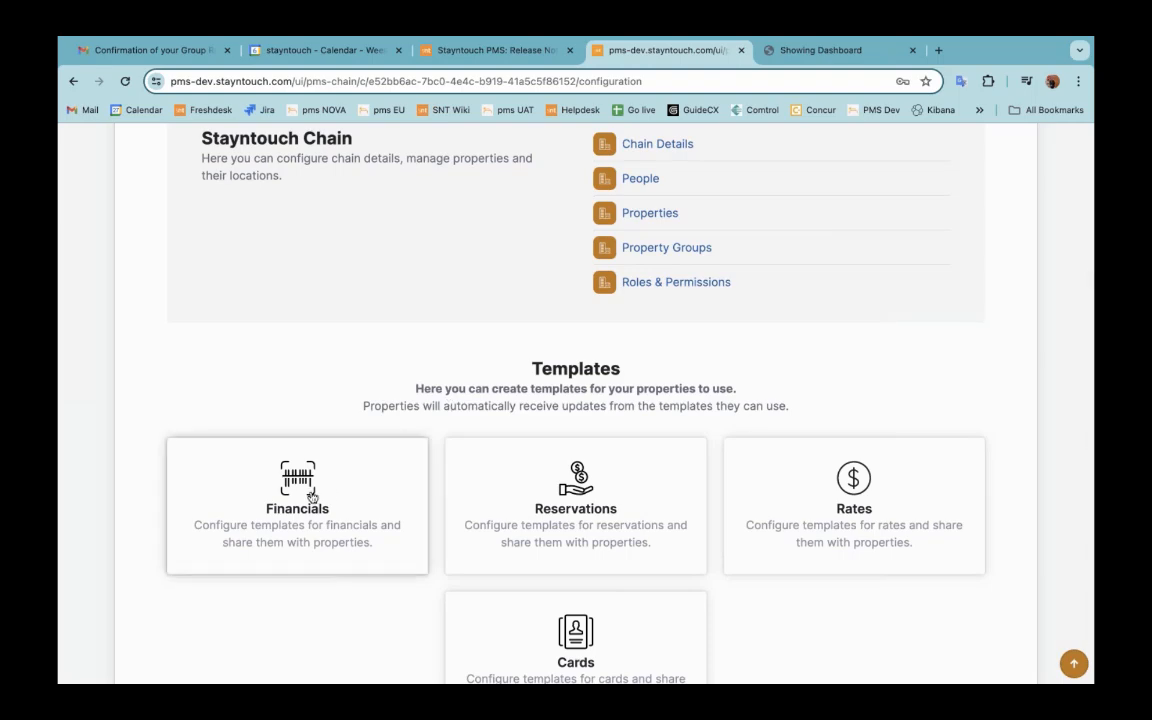
left_click(277, 464)
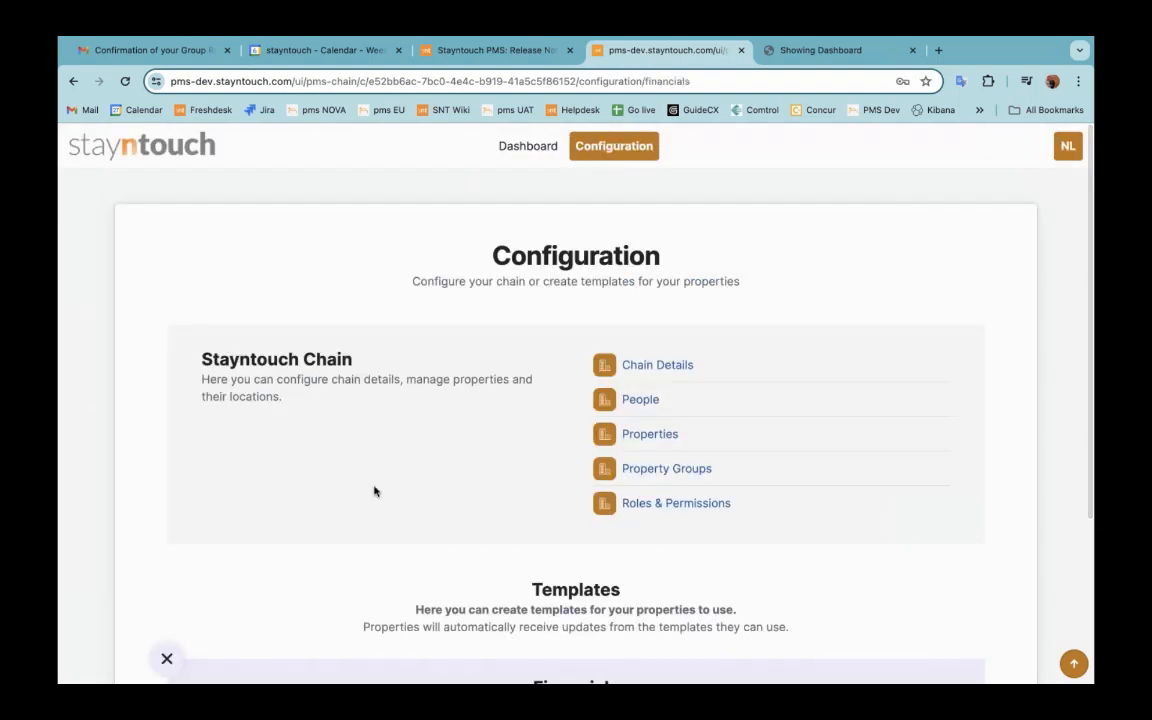
scroll(437, 489, "down", 3)
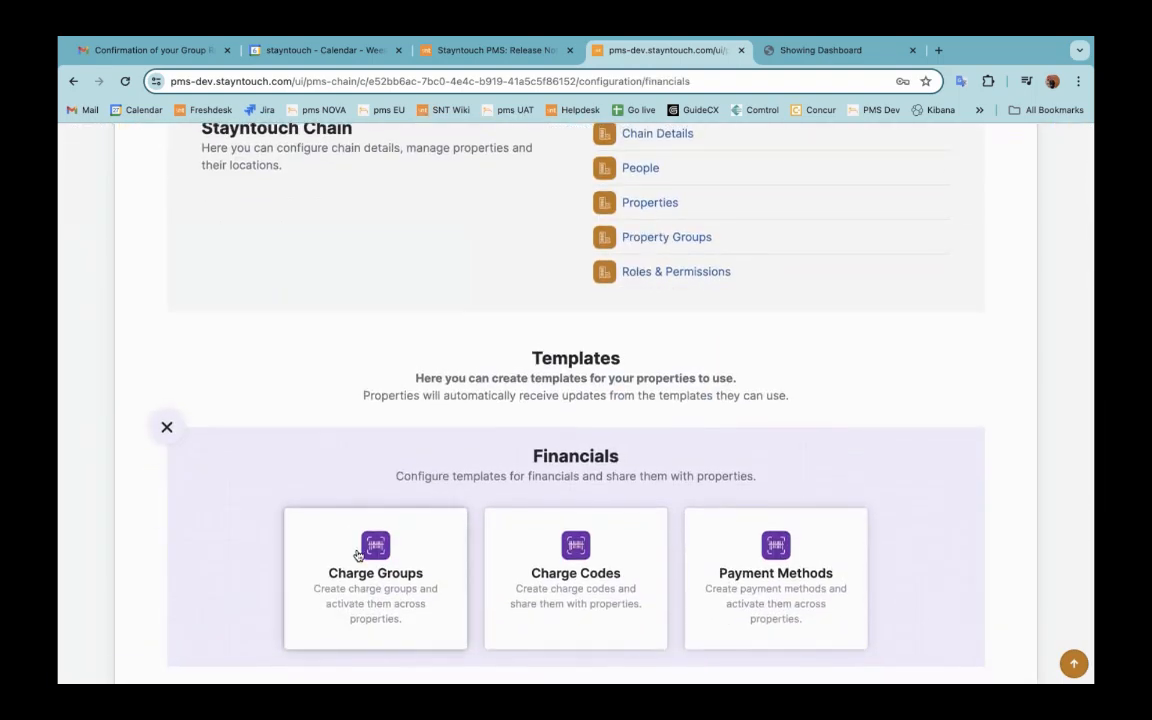
left_click(360, 548)
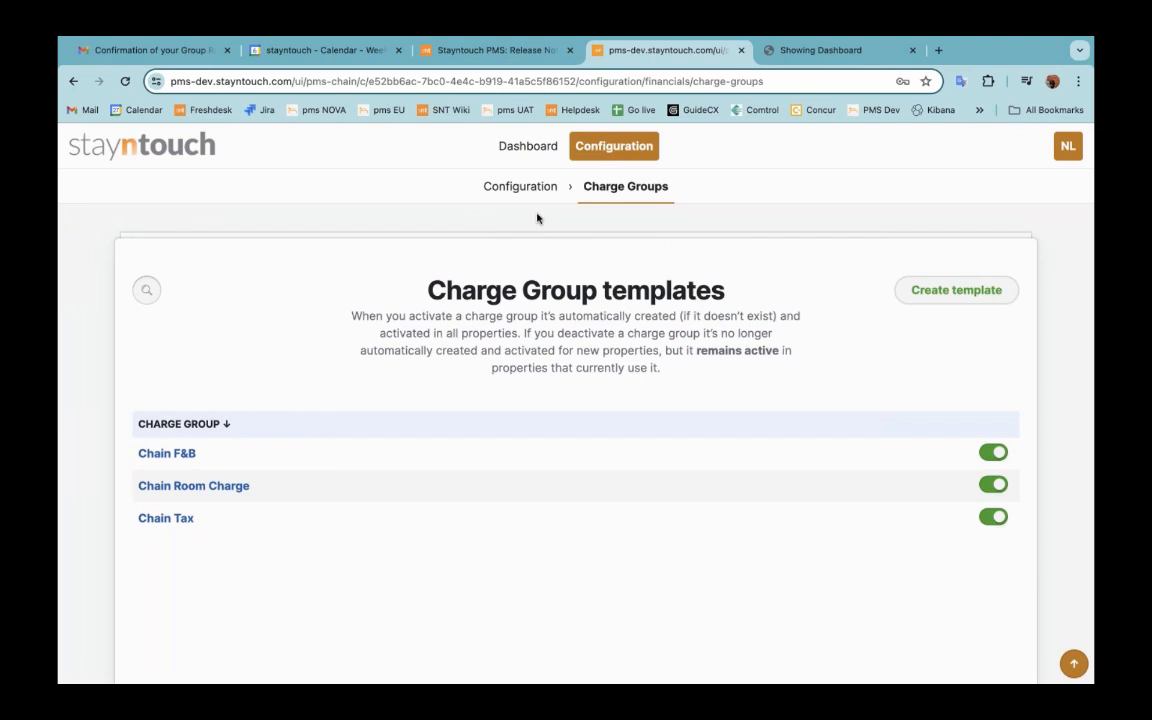
- Open the details of the Nieuwveen property from the chain's Properties list and examine its chain template subscription option
left_click(490, 187)
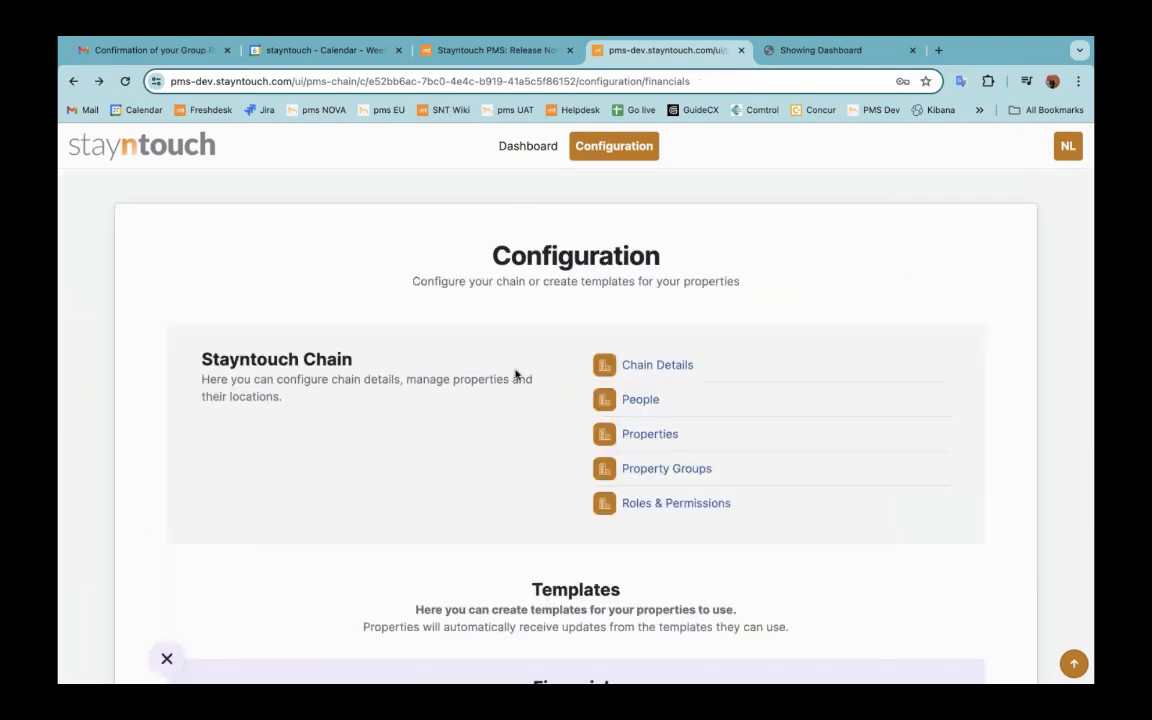
scroll(516, 373, "down", 1)
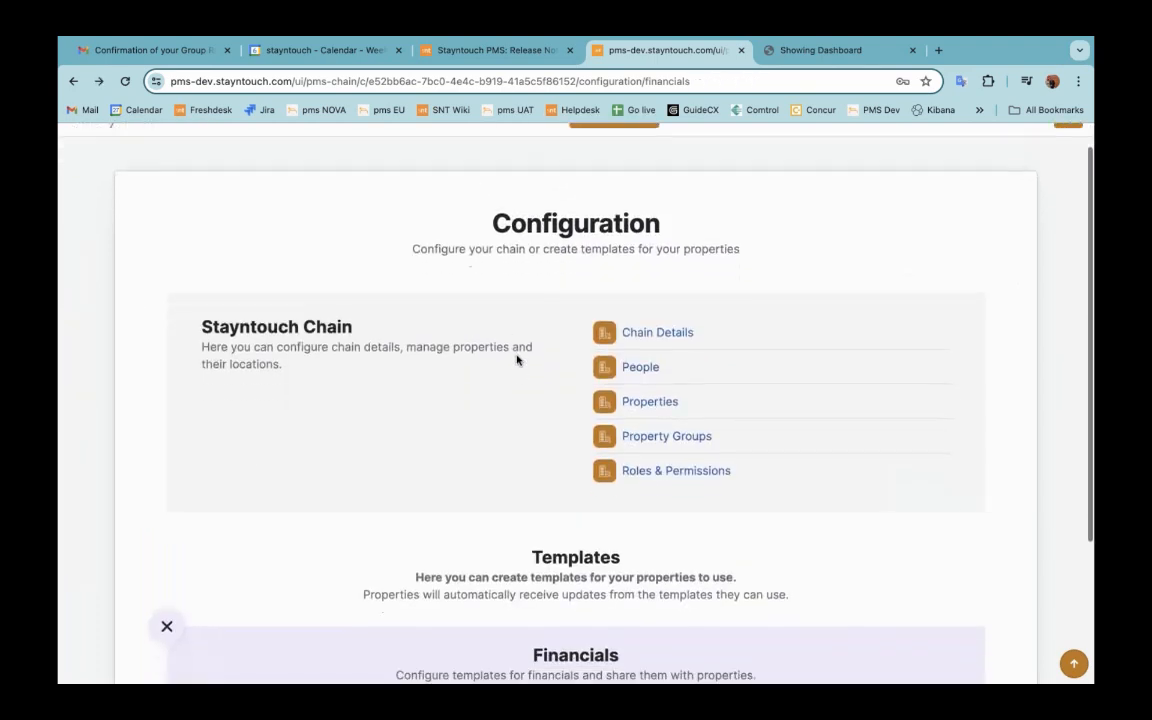
left_click(641, 404)
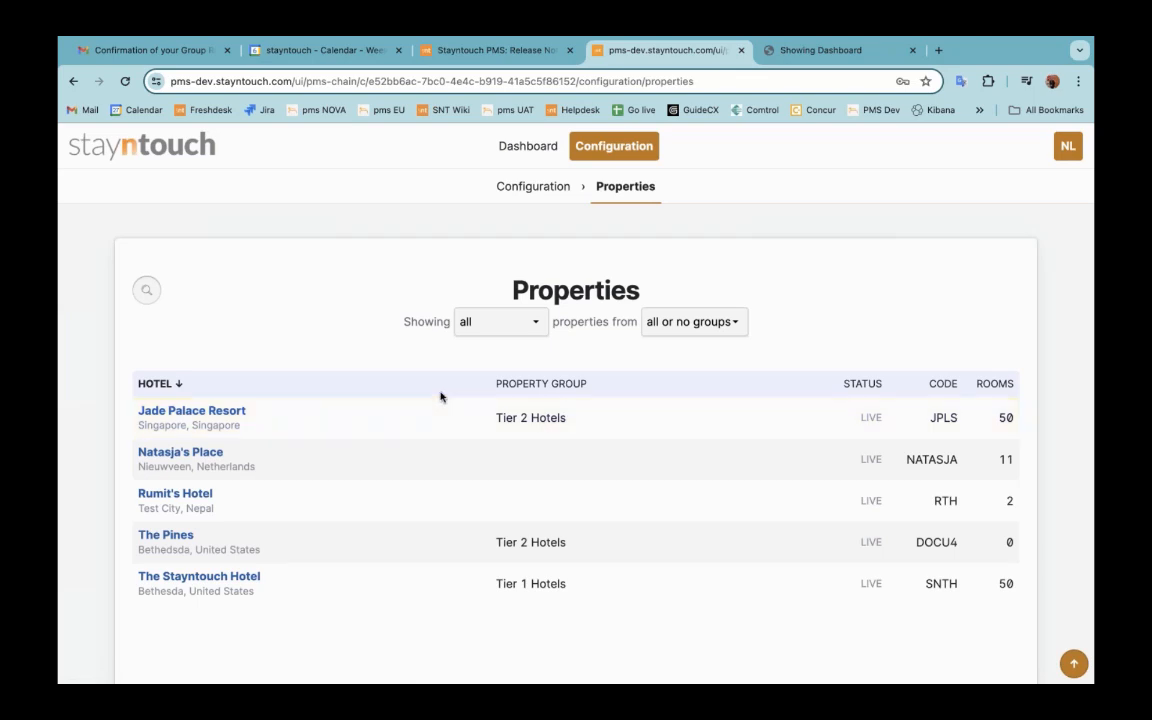
left_click(180, 452)
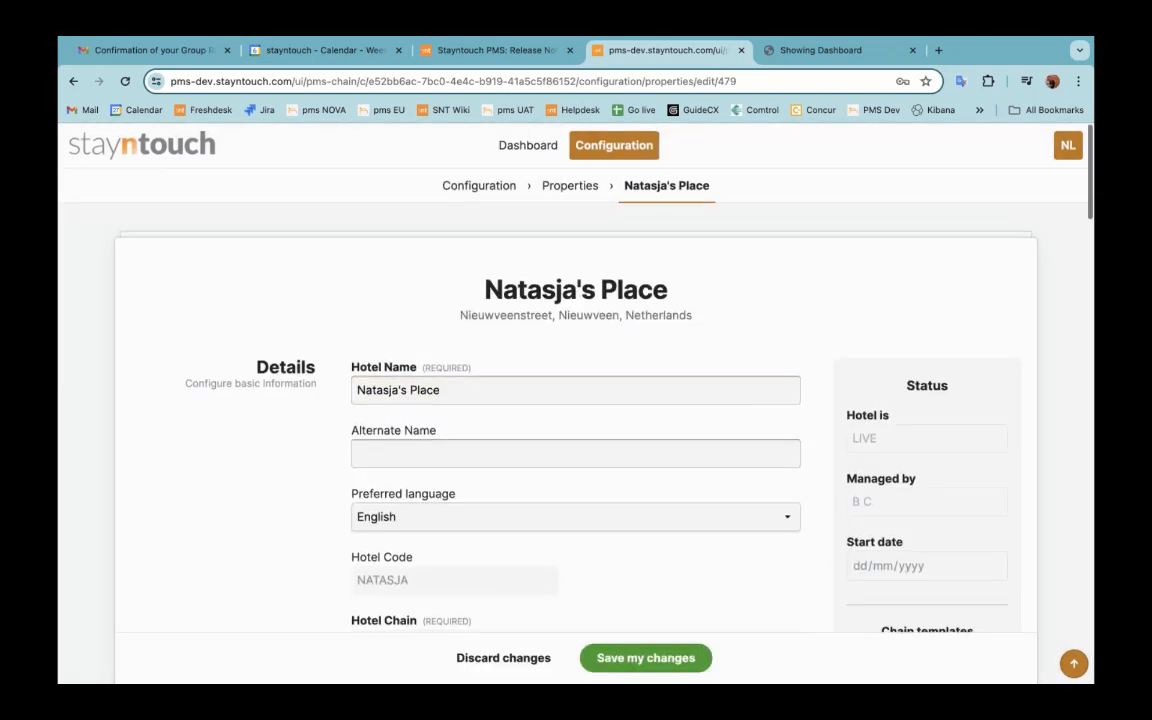
scroll(899, 451, "down", 3)
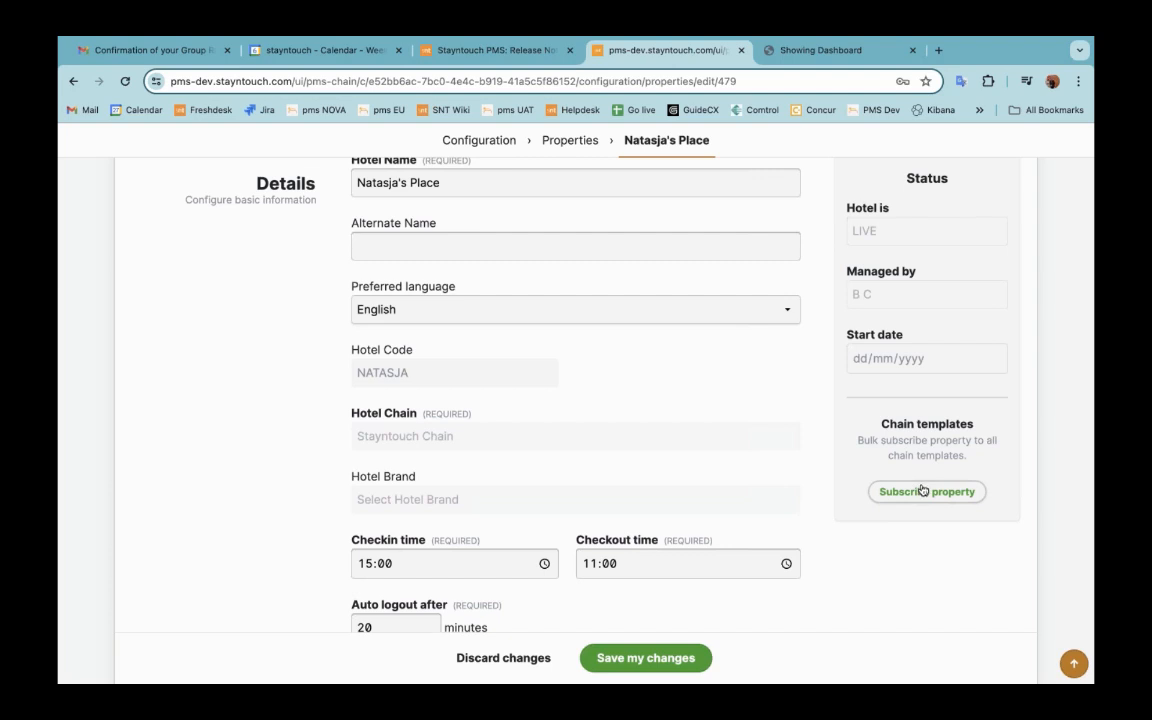
scroll(830, 368, "up", 3)
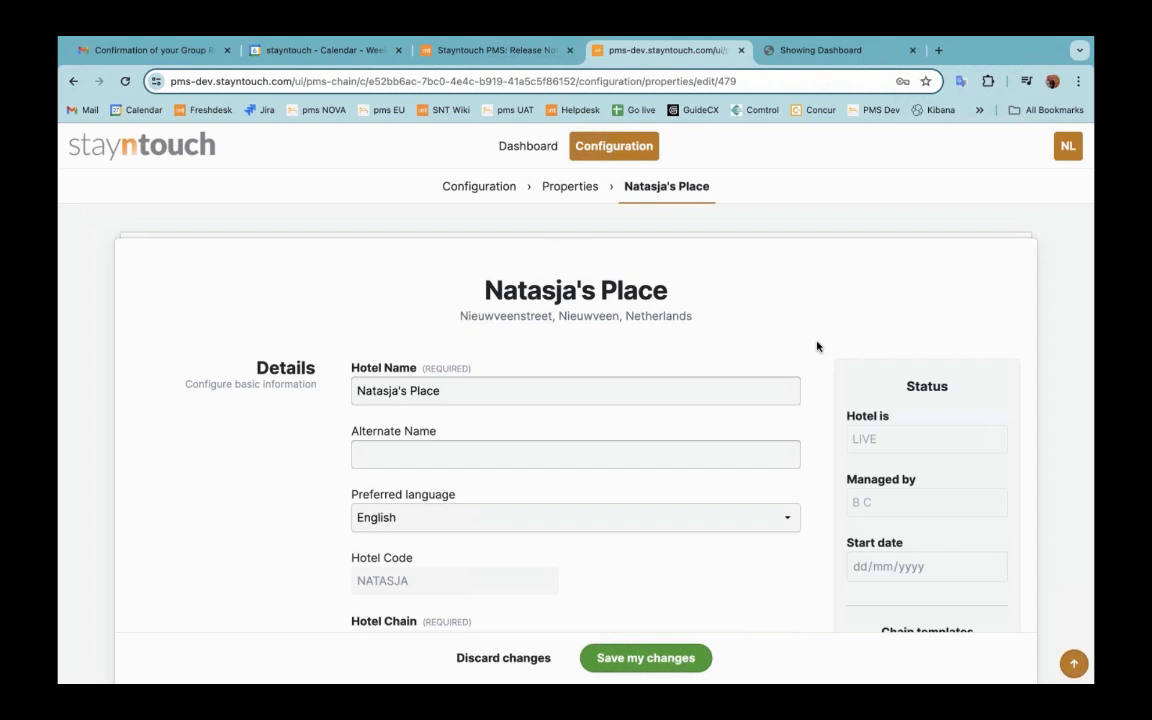
- Return to the chain configuration overview and review the available template categories
left_click(487, 188)
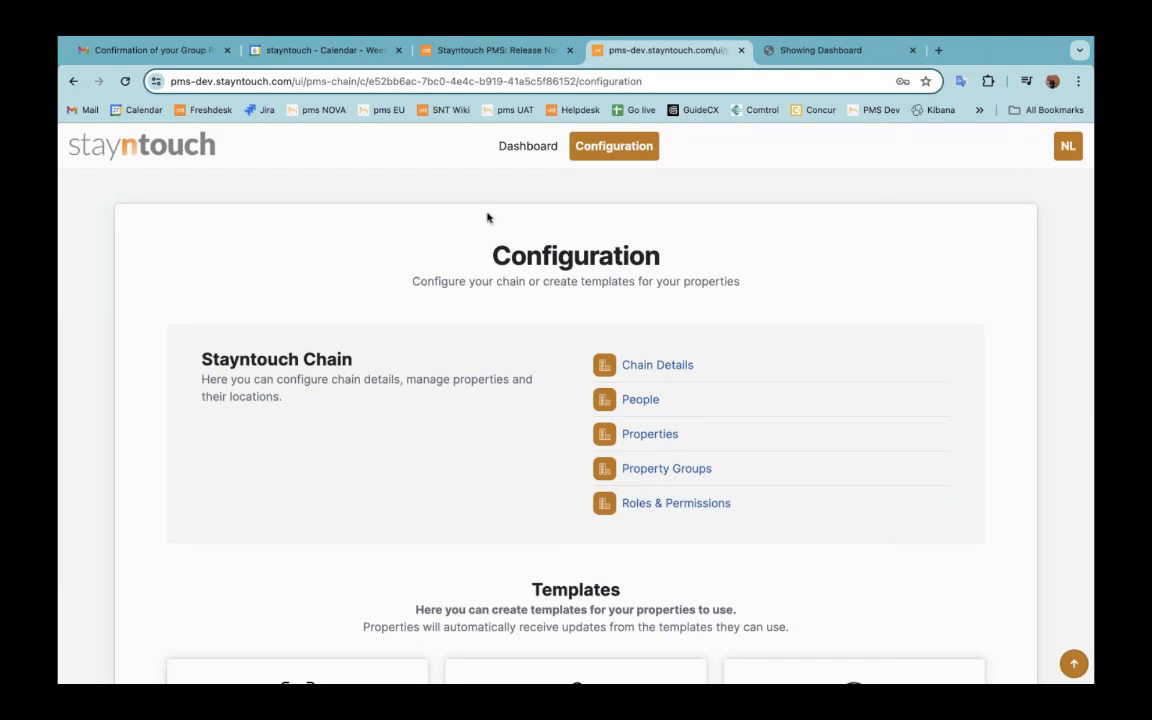
scroll(560, 328, "down", 1)
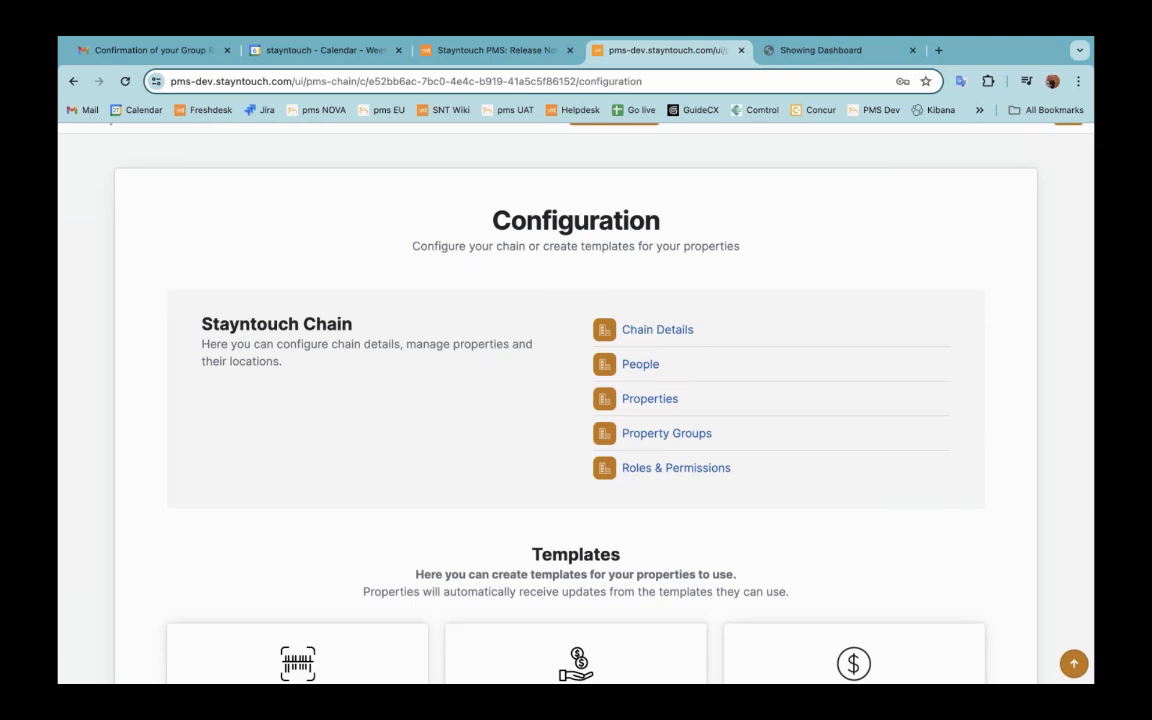
scroll(528, 455, "down", 1)
scroll(528, 455, "down", 5)
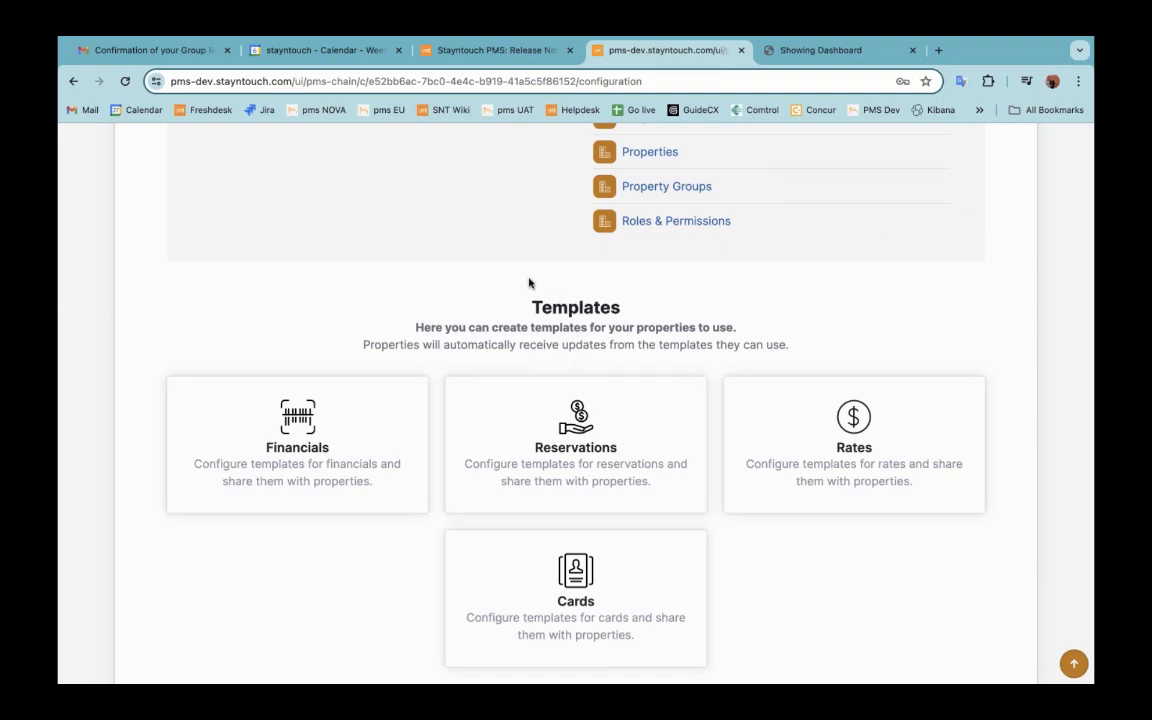
scroll(528, 283, "up", 3)
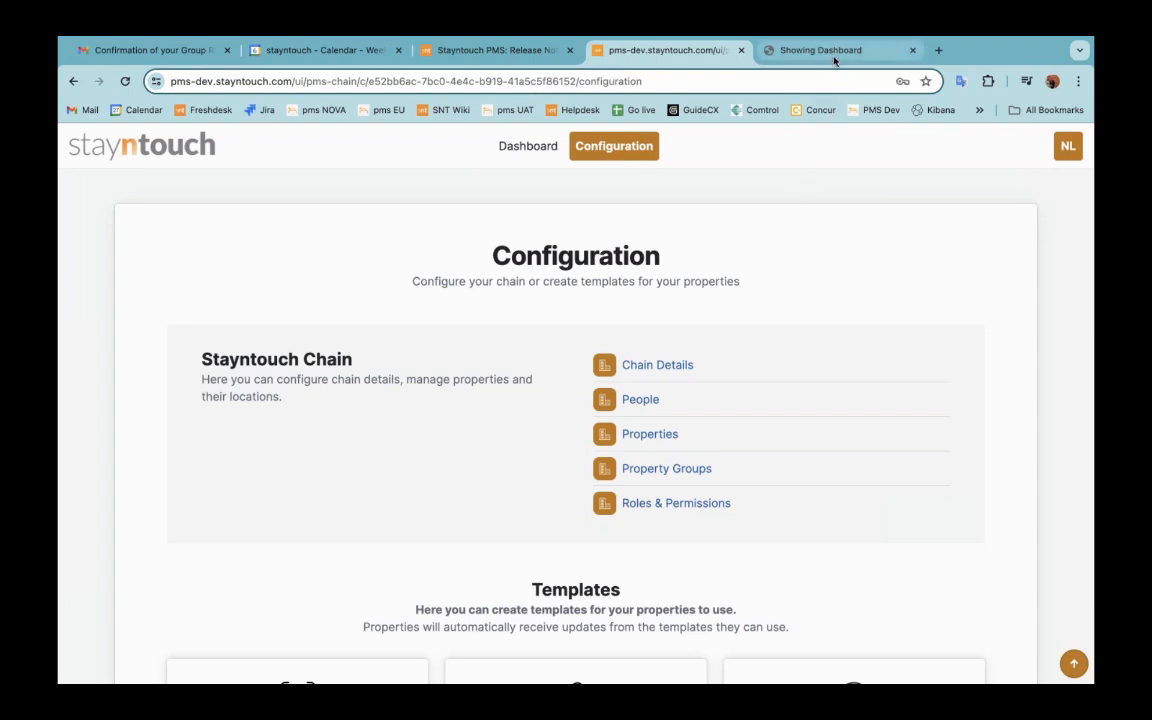
- Switch to the DEMO - Stayntouch Hotel Europe dashboard and open its Hotel Admin settings
left_click(765, 50)
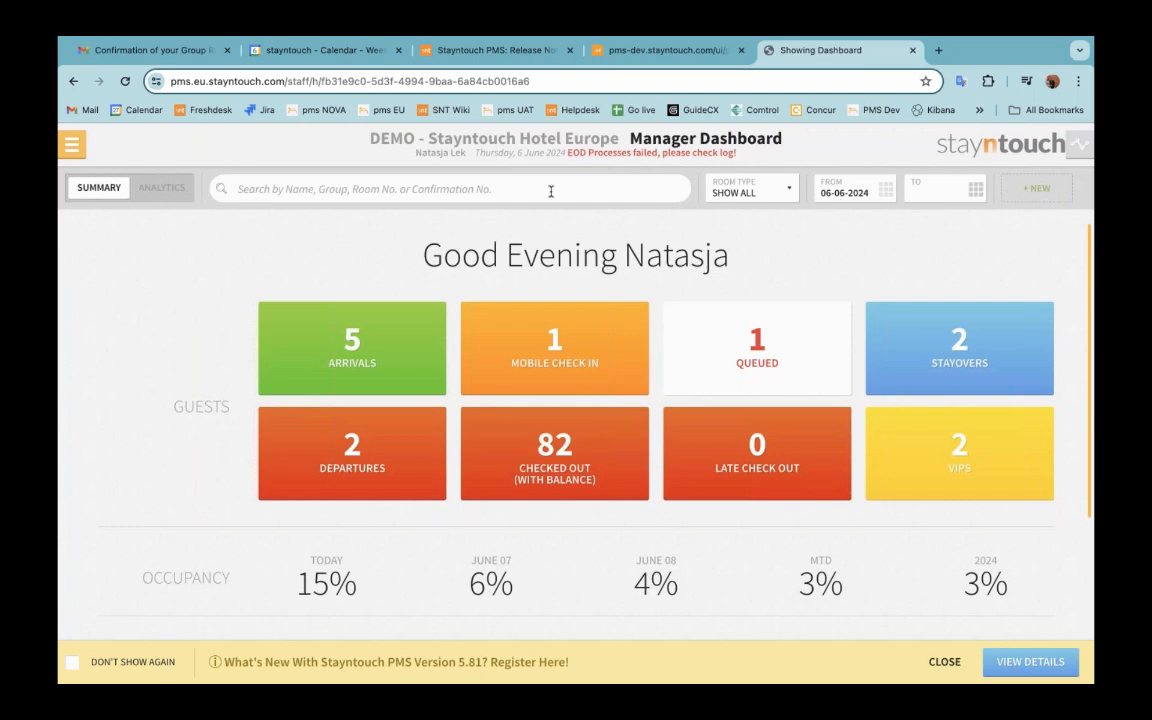
left_click(68, 138)
left_click(132, 622)
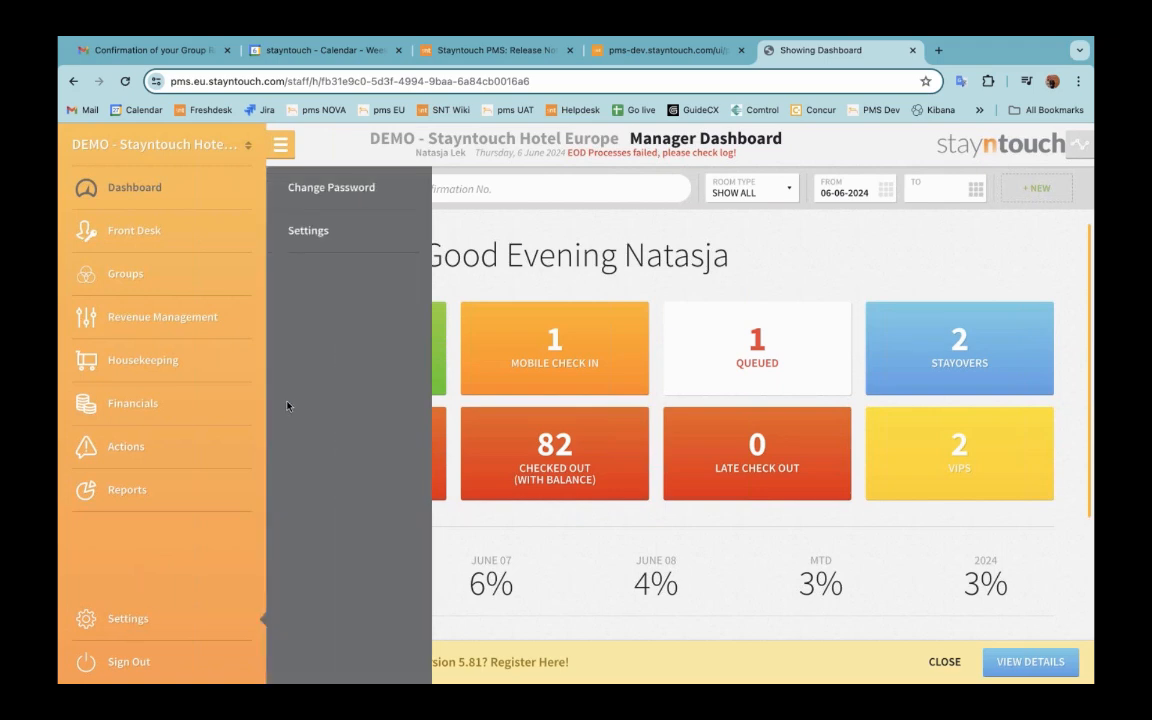
left_click(330, 246)
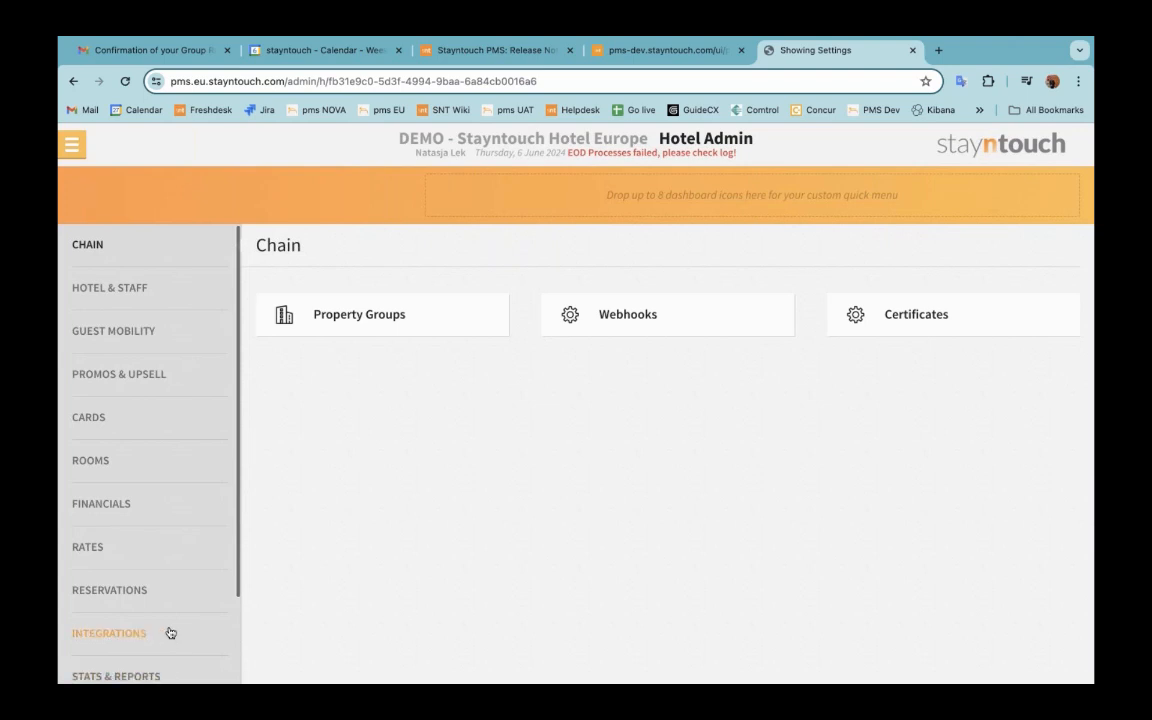
- Open the IDEAS Revenue Management settings among the hotel's Revenue Management System integrations
left_click(150, 635)
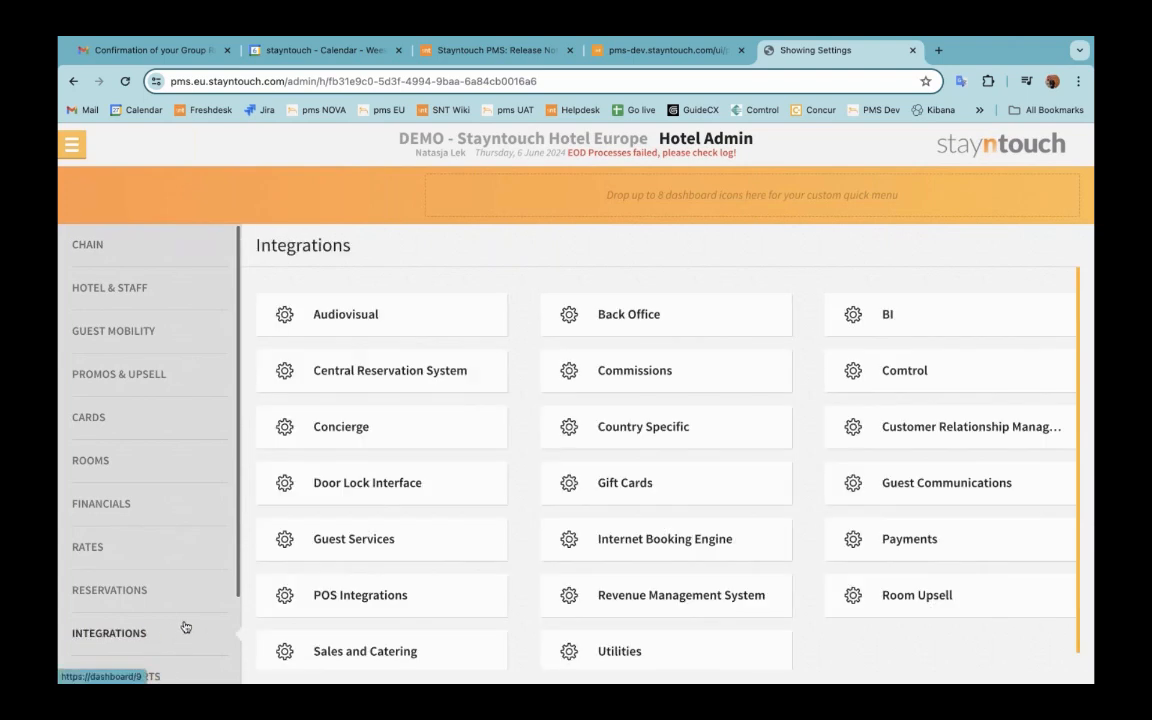
left_click(610, 595)
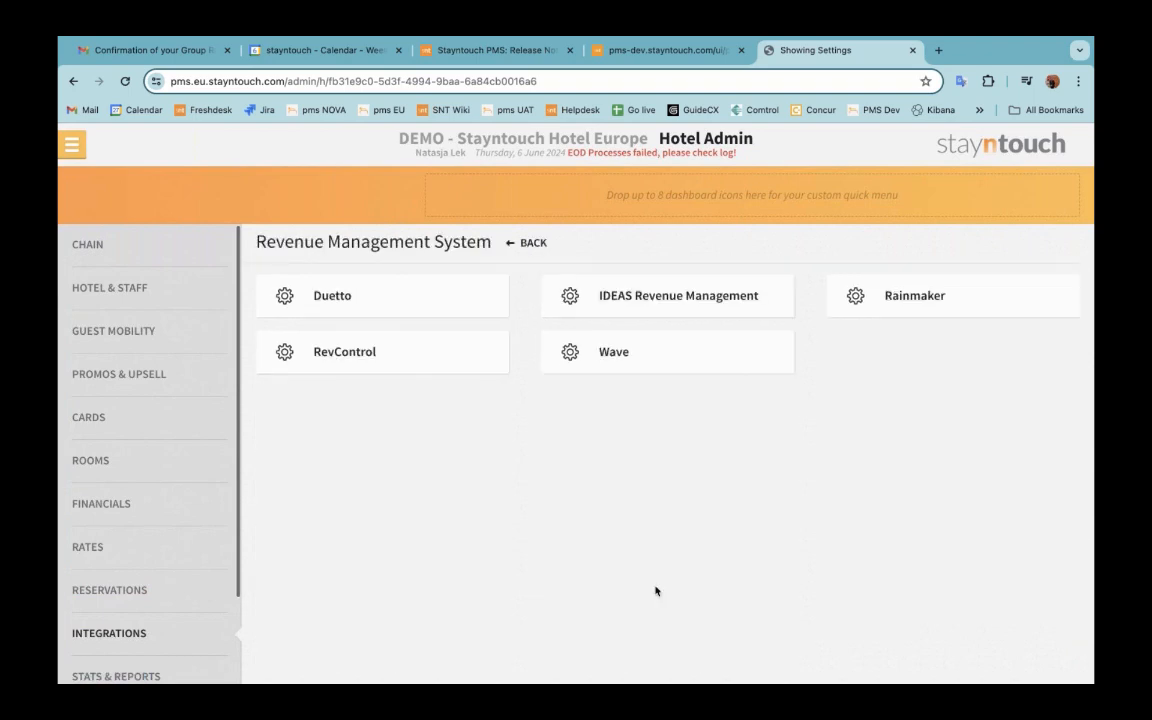
left_click(663, 296)
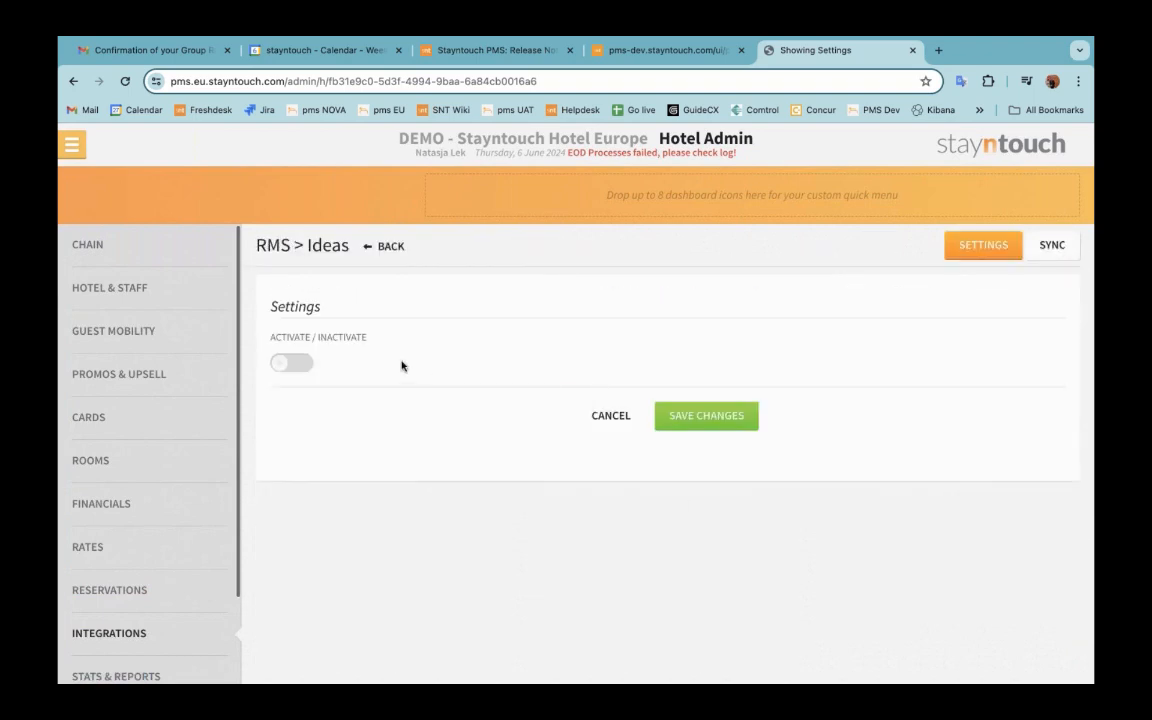
- Switch on the IDEAS integration and its G3 section, and examine the G3 connection fields and Send Component Suites option
left_click(303, 363)
left_click(306, 530)
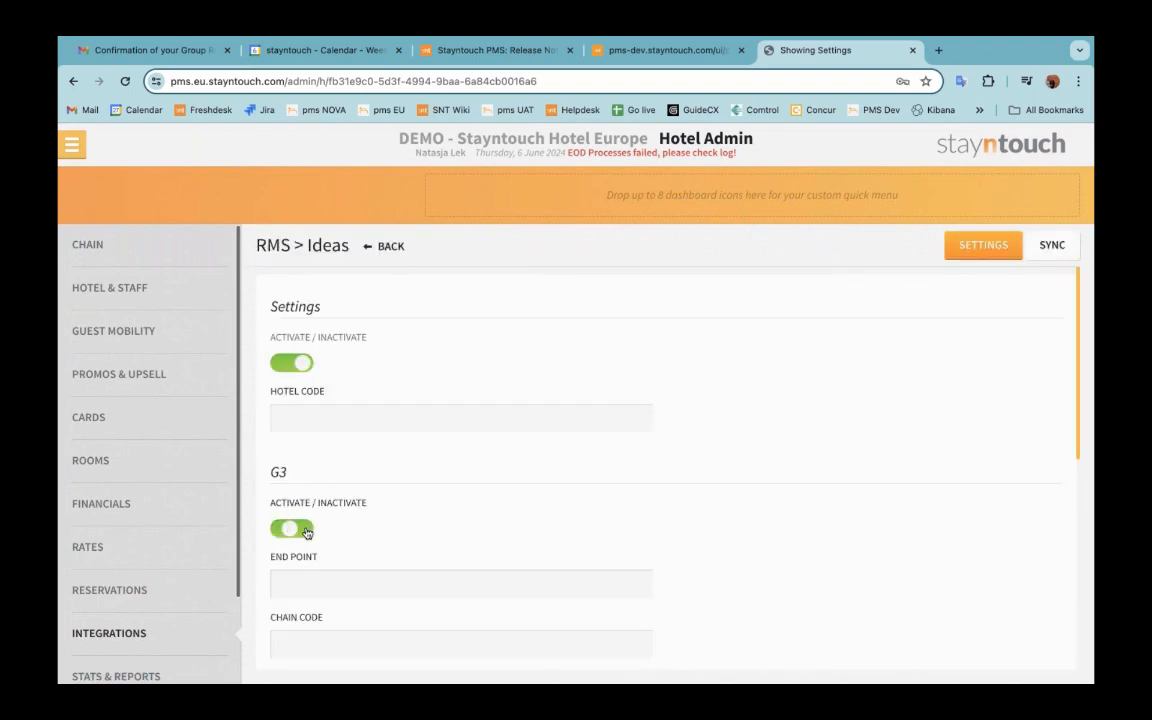
scroll(407, 460, "down", 5)
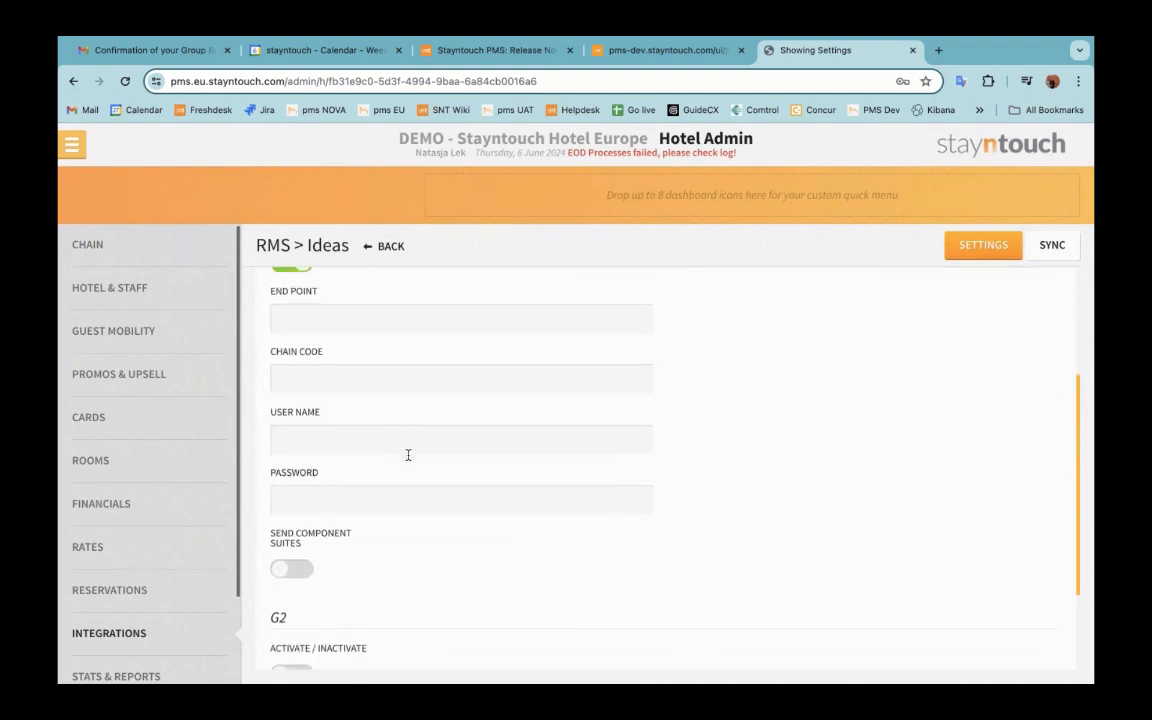
scroll(408, 457, "down", 1)
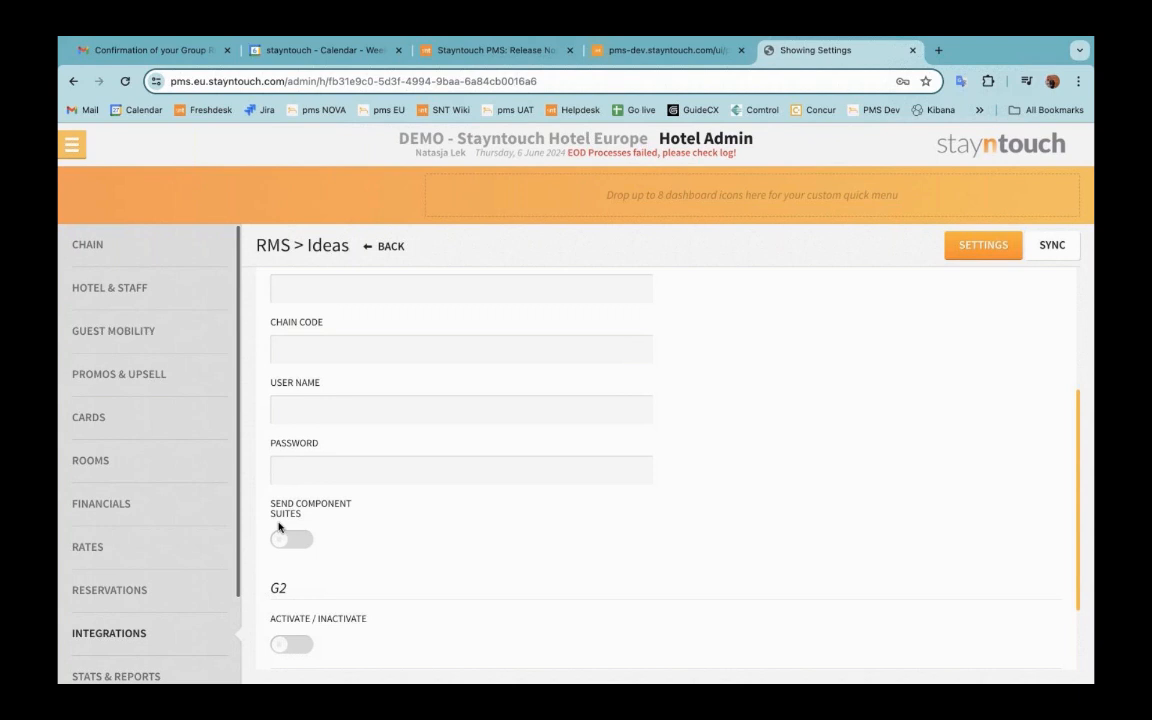
- Open the Toast settings among the hotel's POS integrations
left_click(130, 636)
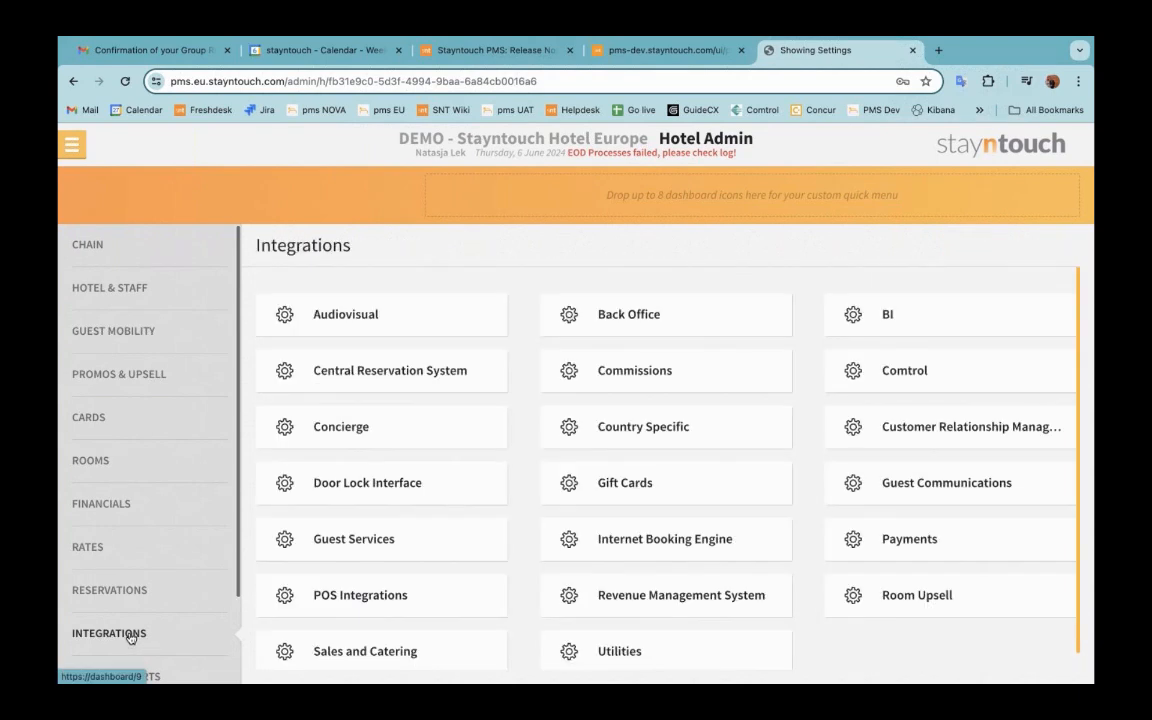
left_click(360, 596)
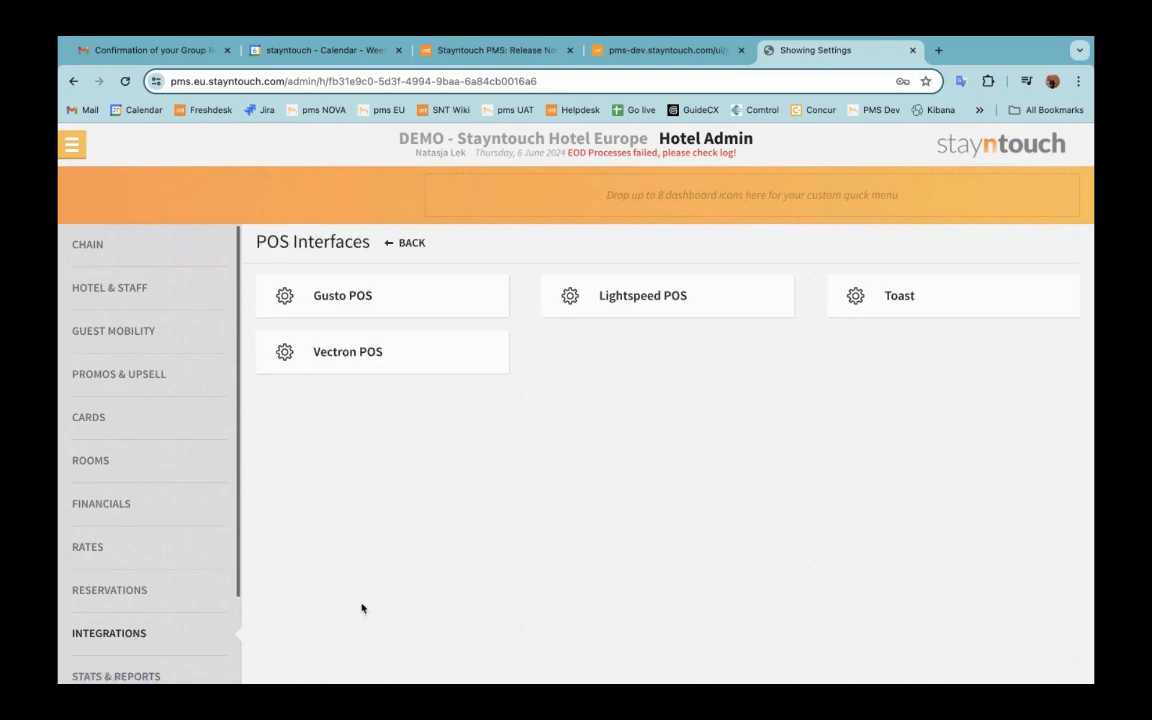
left_click(900, 296)
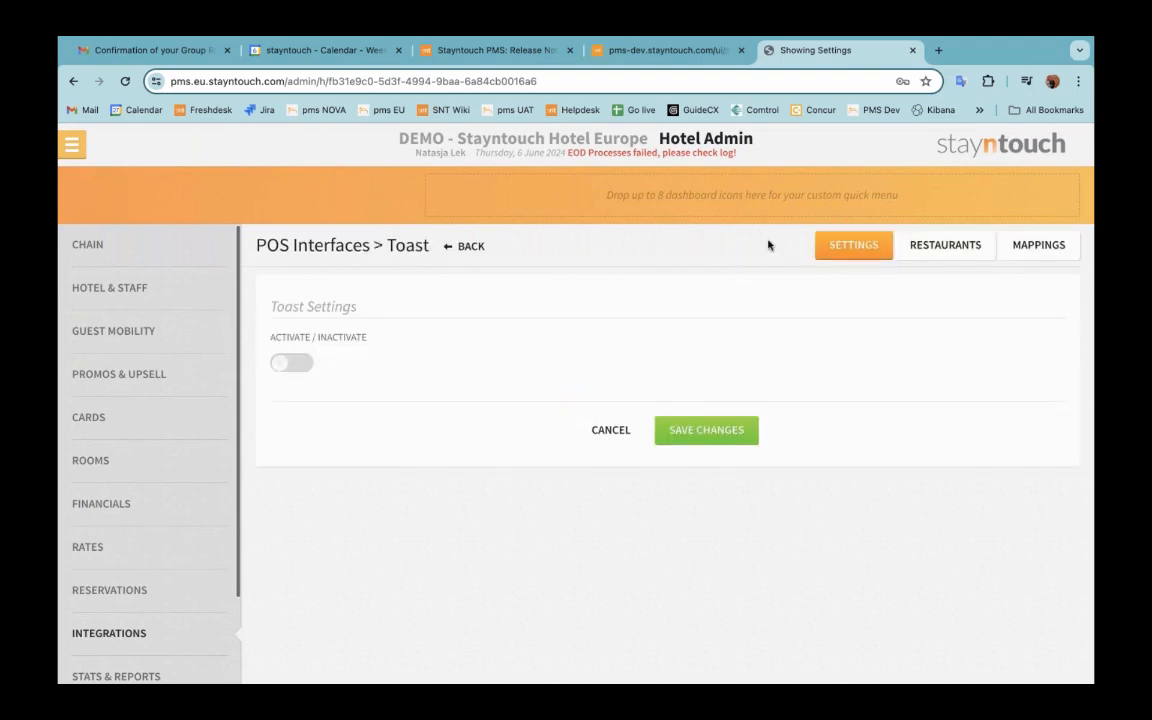
- Examine the Restaurants and Mappings pages of the Toast POS interface, including the tip charge code, GUID and mapping columns
left_click(944, 245)
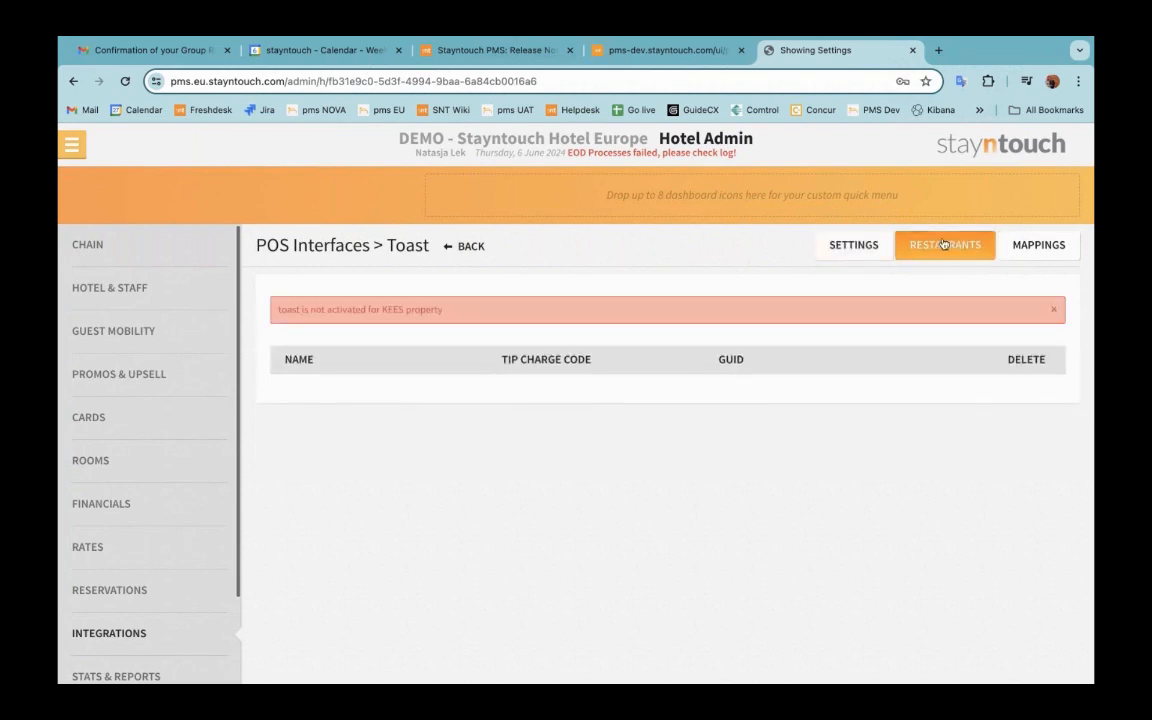
left_click(1038, 250)
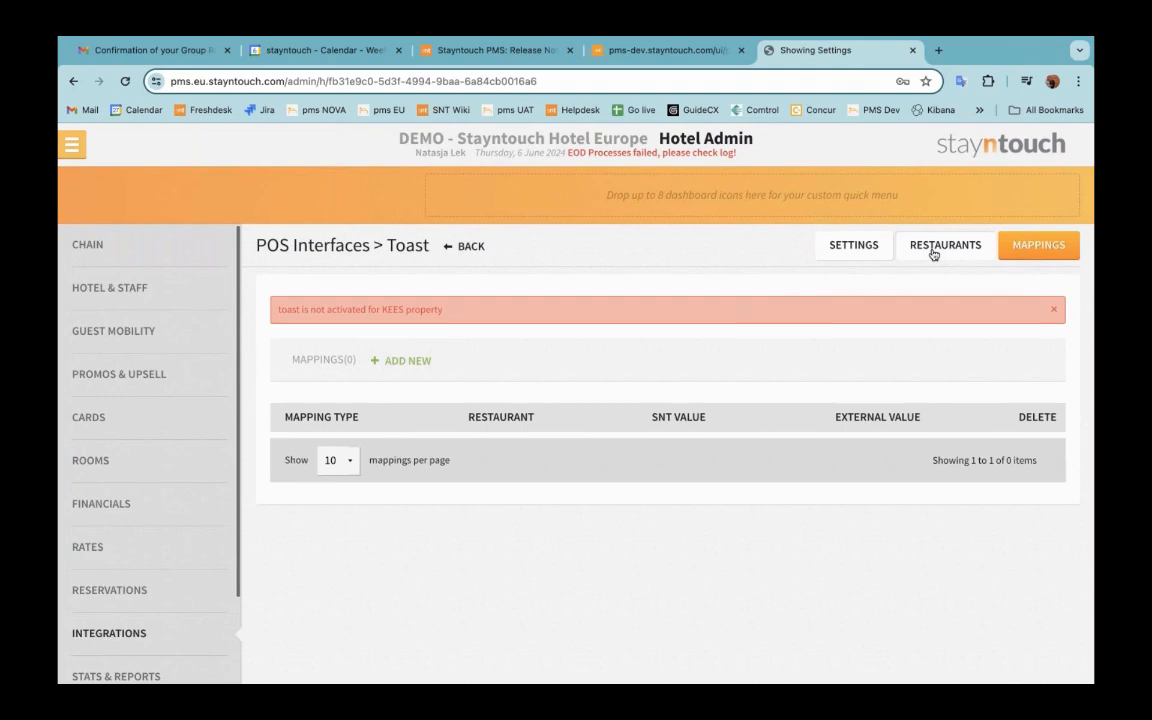
left_click(933, 252)
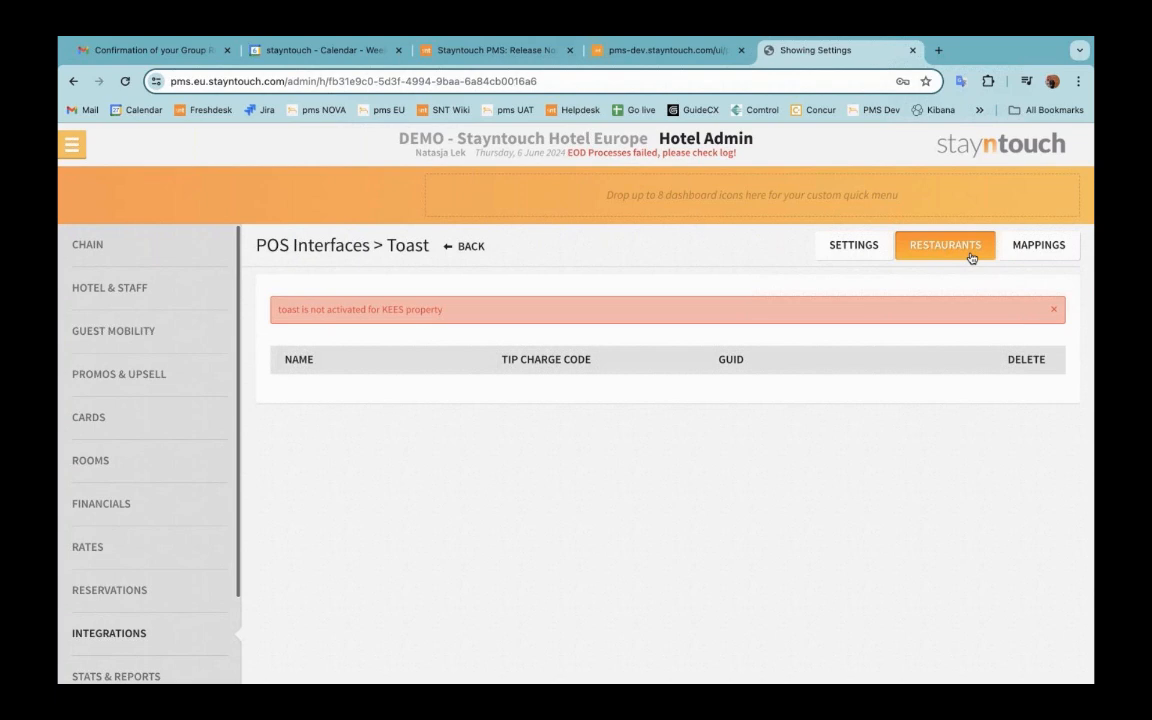
left_click(1034, 256)
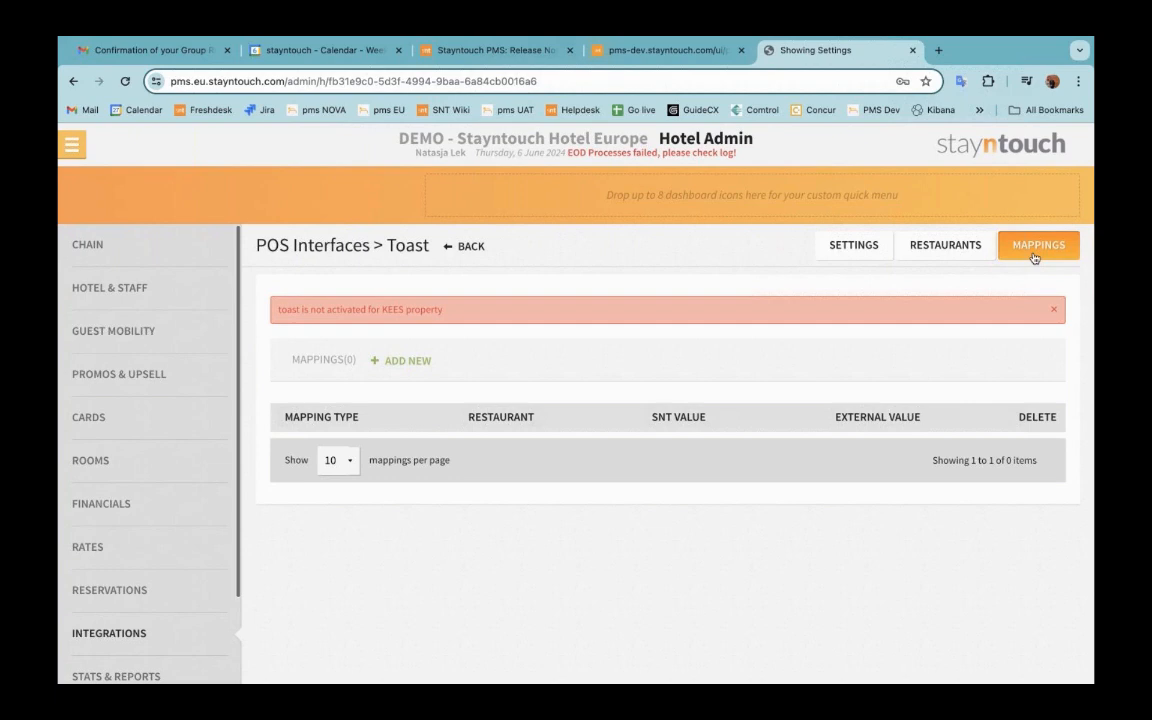
- Switch to the Stayntouch PMS release notes and read the start of the New API Integrations section, including the Flash Parking entry
left_click(520, 61)
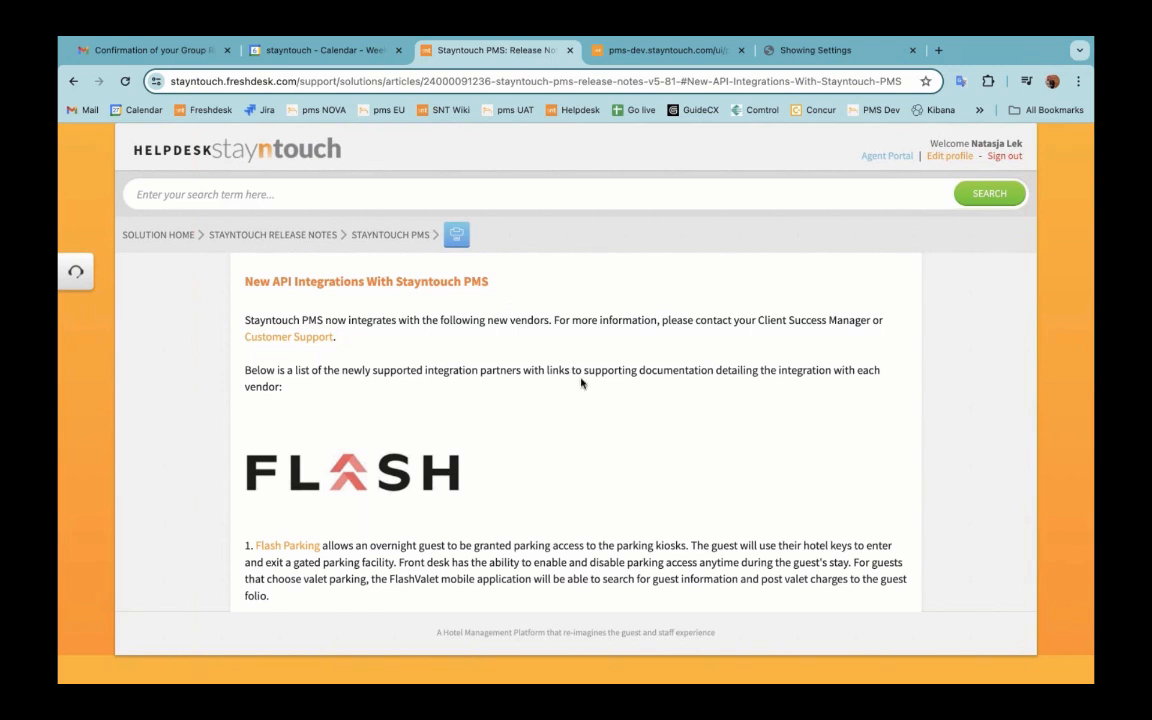
scroll(584, 406, "down", 2)
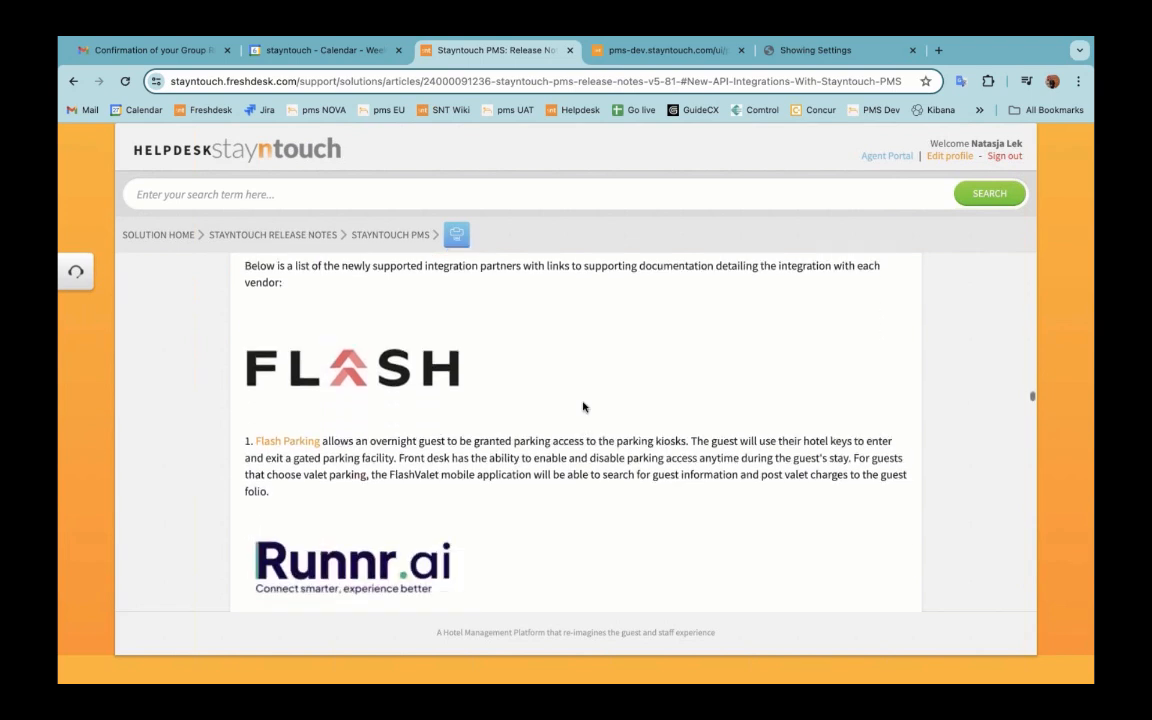
scroll(584, 406, "up", 1)
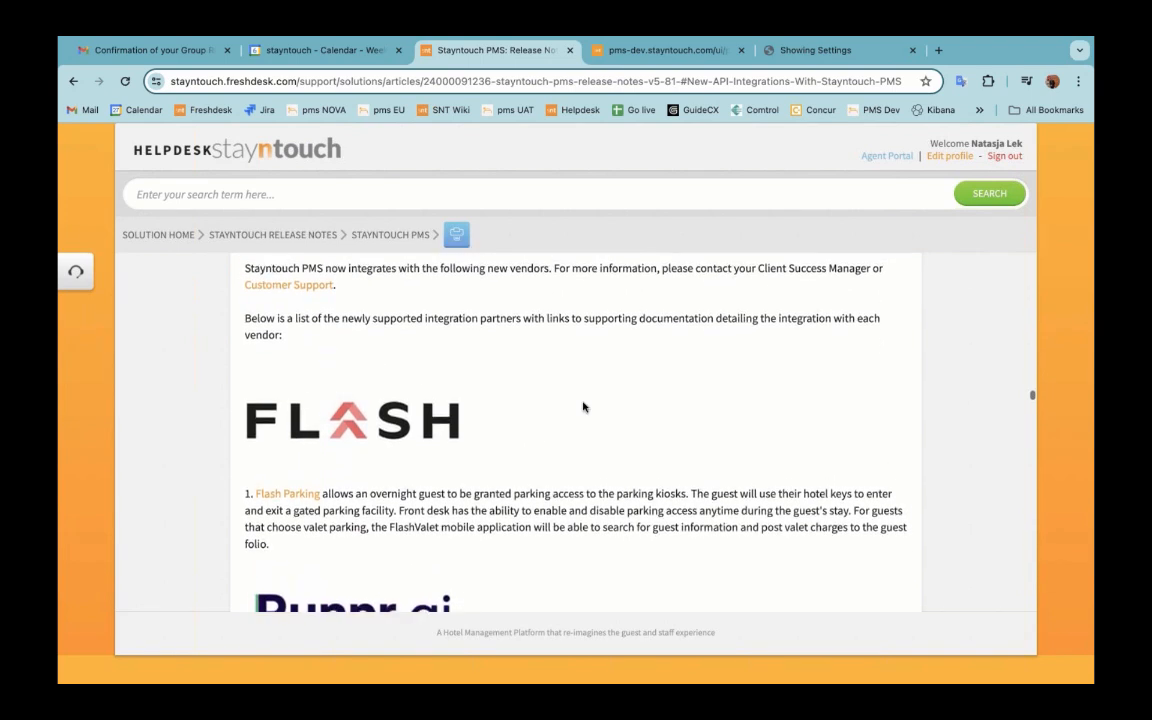
scroll(584, 406, "down", 1)
scroll(584, 406, "up", 1)
scroll(584, 406, "down", 2)
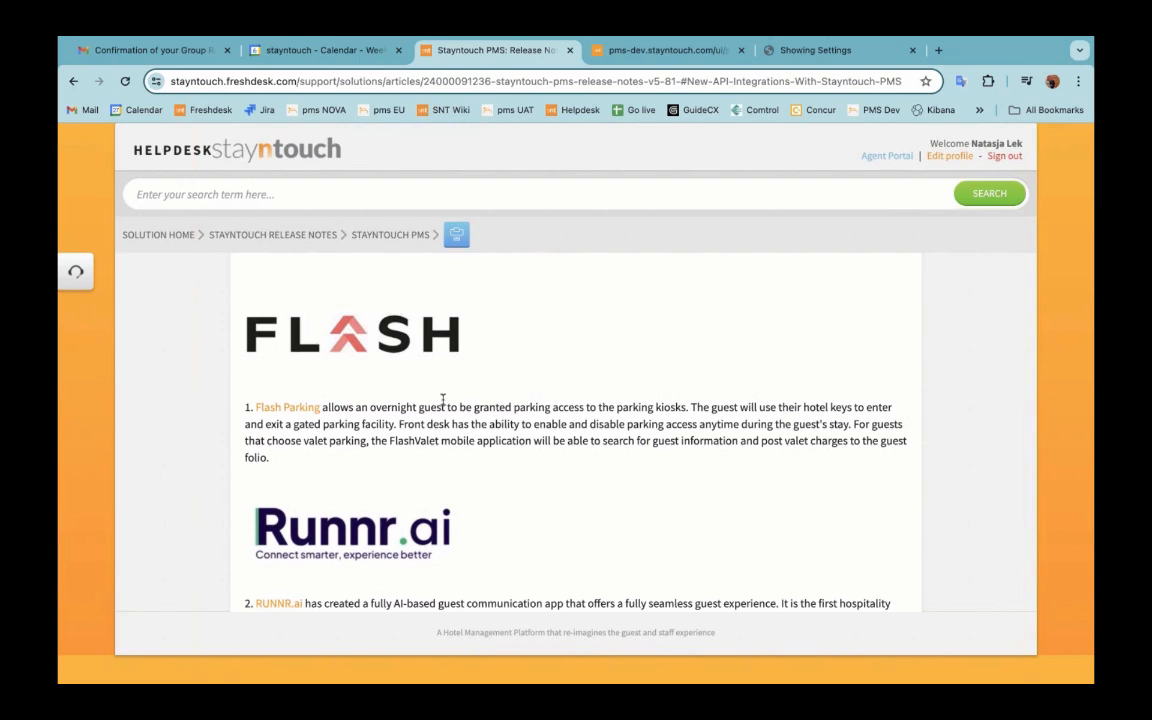
scroll(442, 399, "down", 3)
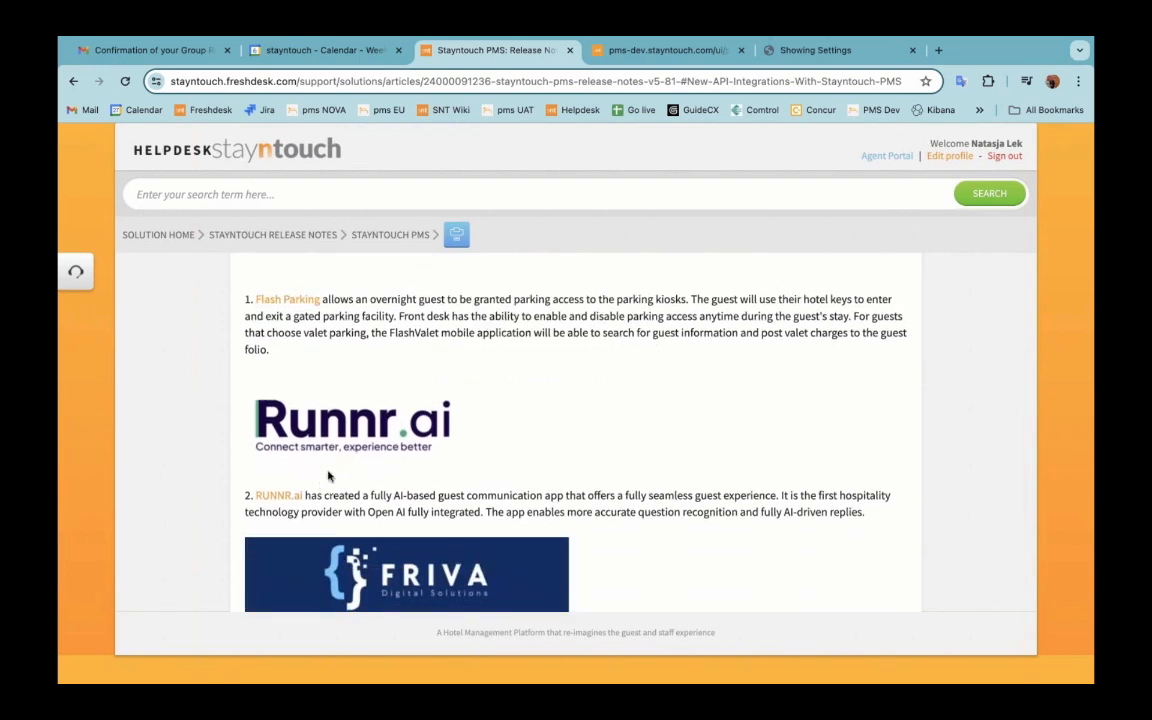
scroll(315, 376, "up", 1)
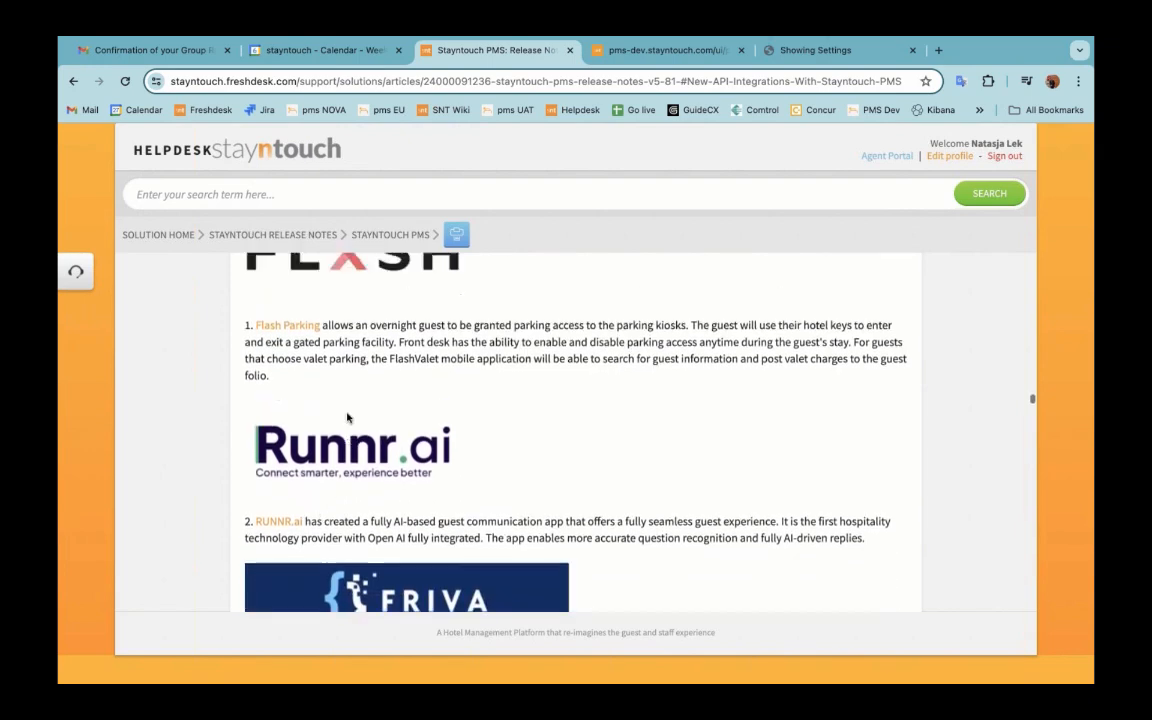
- Open the linked Flash Parking article and skim its integration, API usage and webhook usage details
left_click(293, 342)
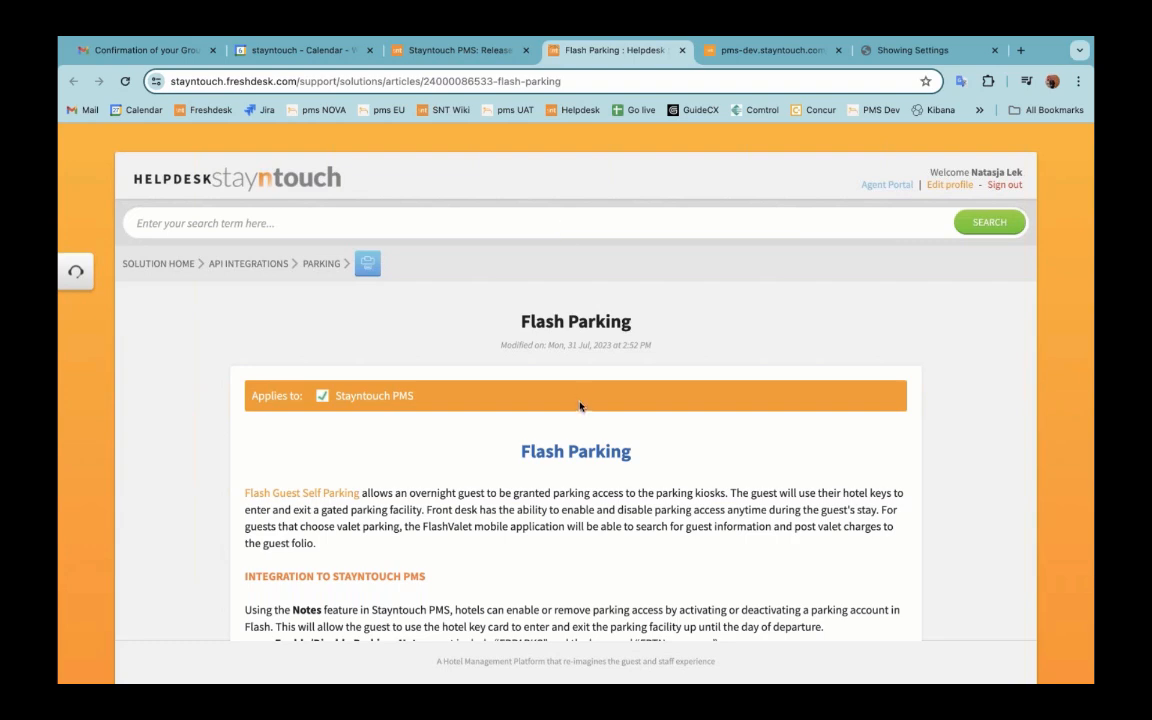
scroll(584, 406, "down", 5)
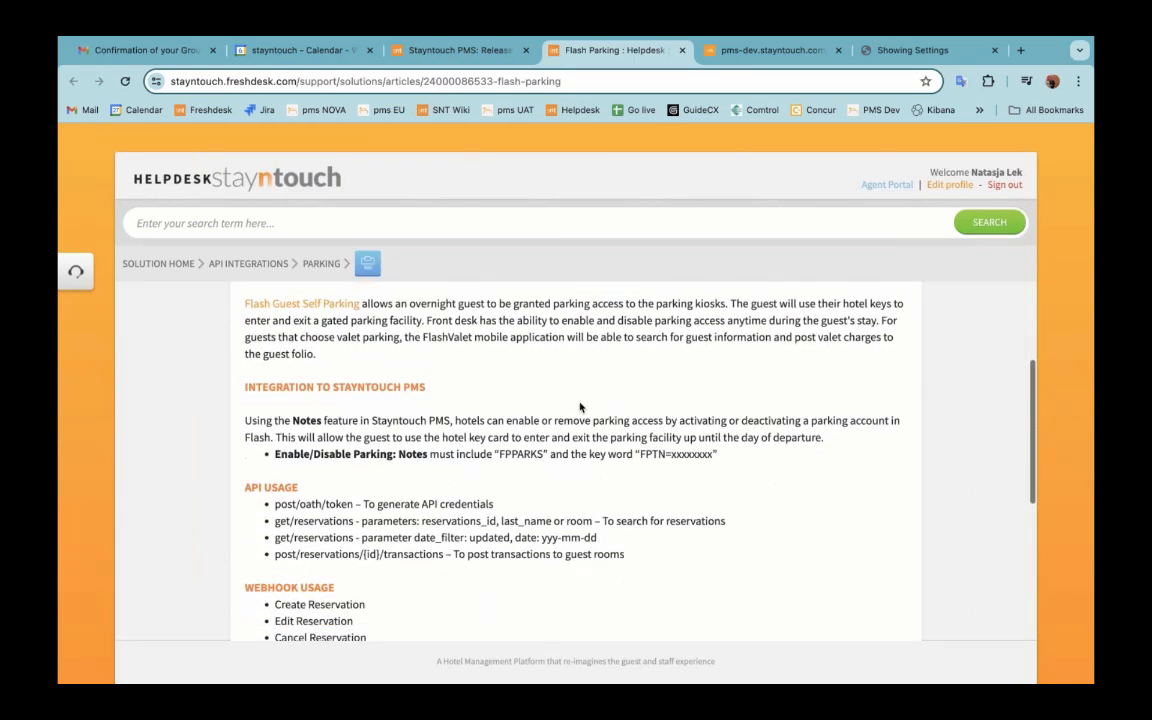
scroll(584, 406, "up", 6)
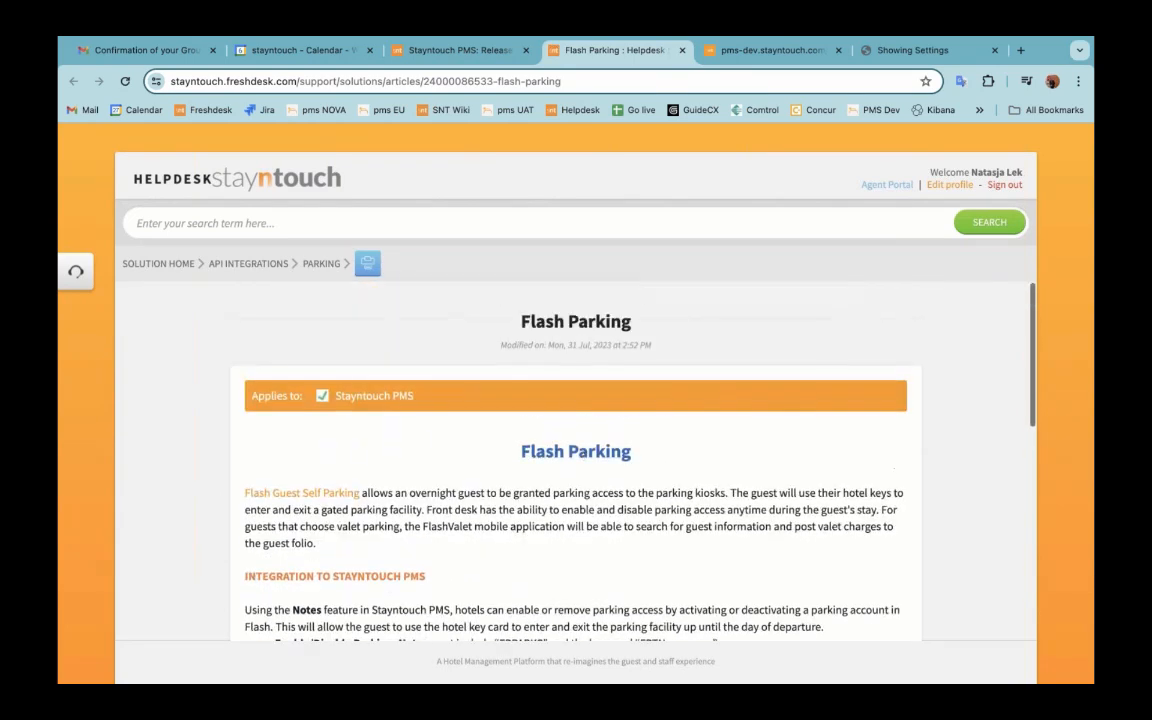
- Return to the release notes and review the RUNNR.ai, FRIVA Digital Solutions and LoungeUp integration entries
left_click(478, 55)
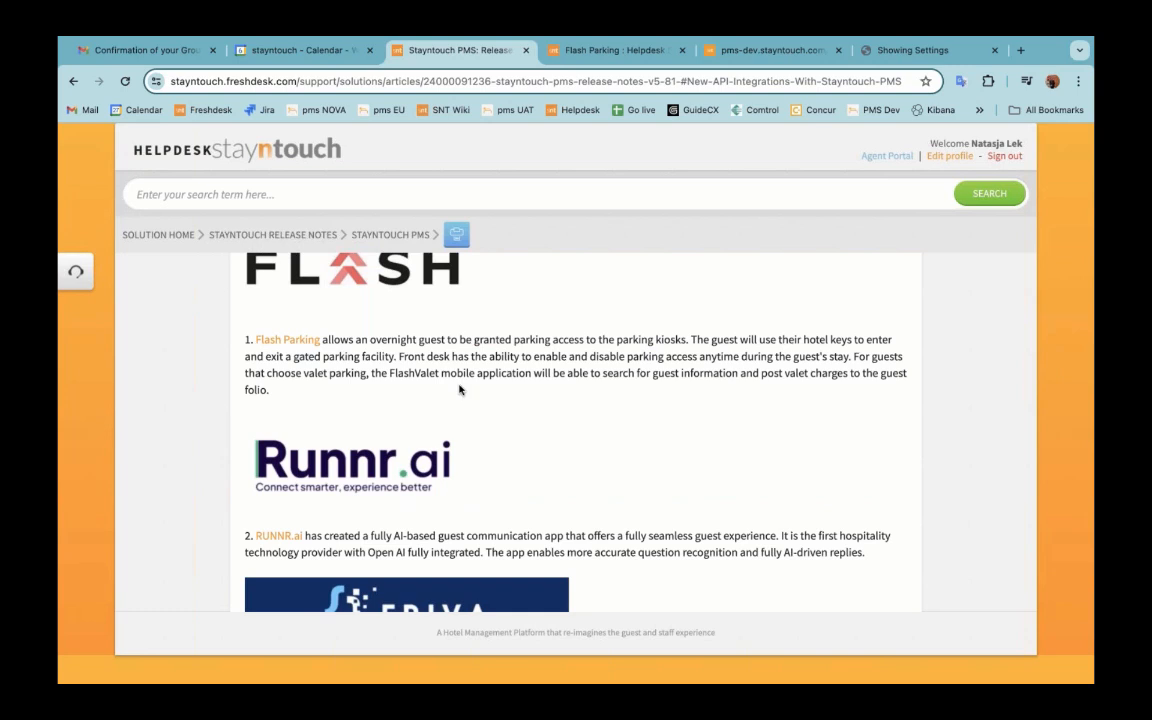
scroll(460, 390, "down", 2)
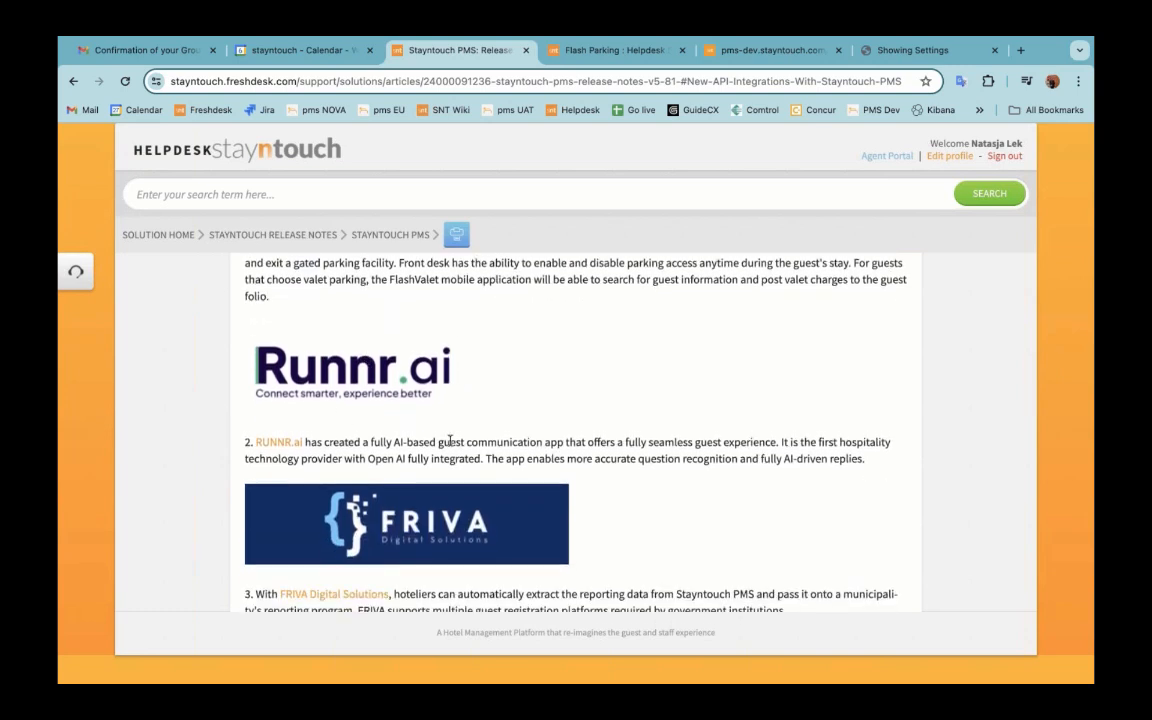
scroll(450, 441, "down", 2)
scroll(460, 380, "down", 2)
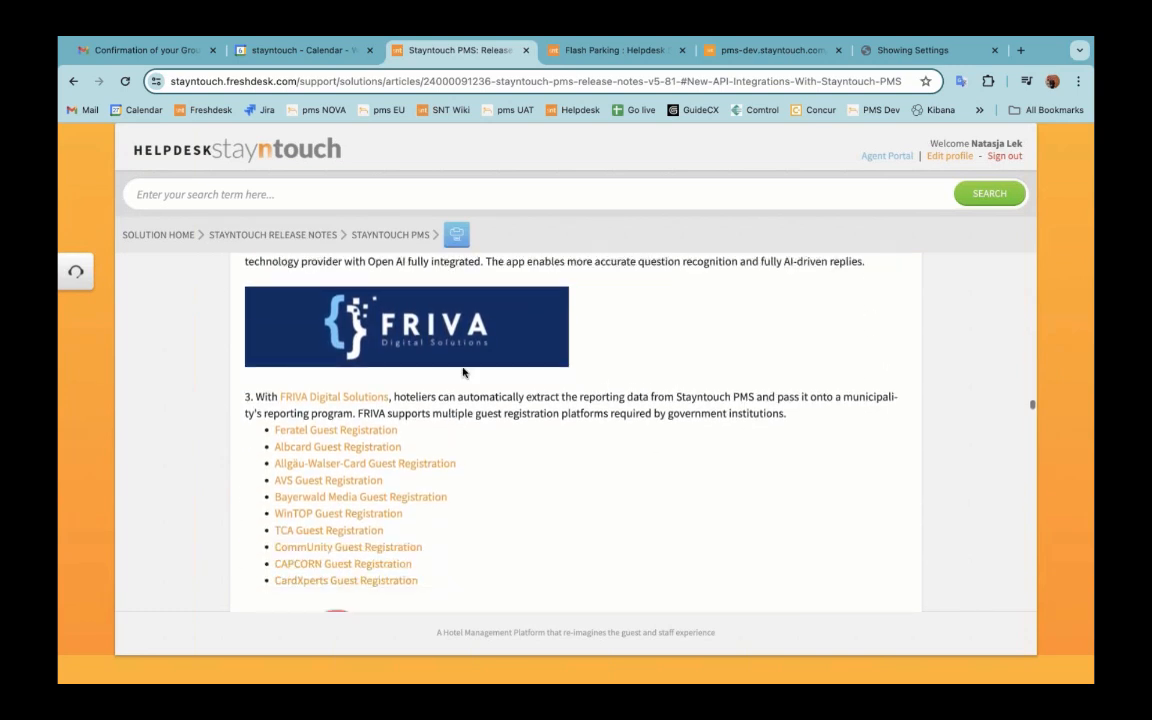
scroll(460, 380, "down", 1)
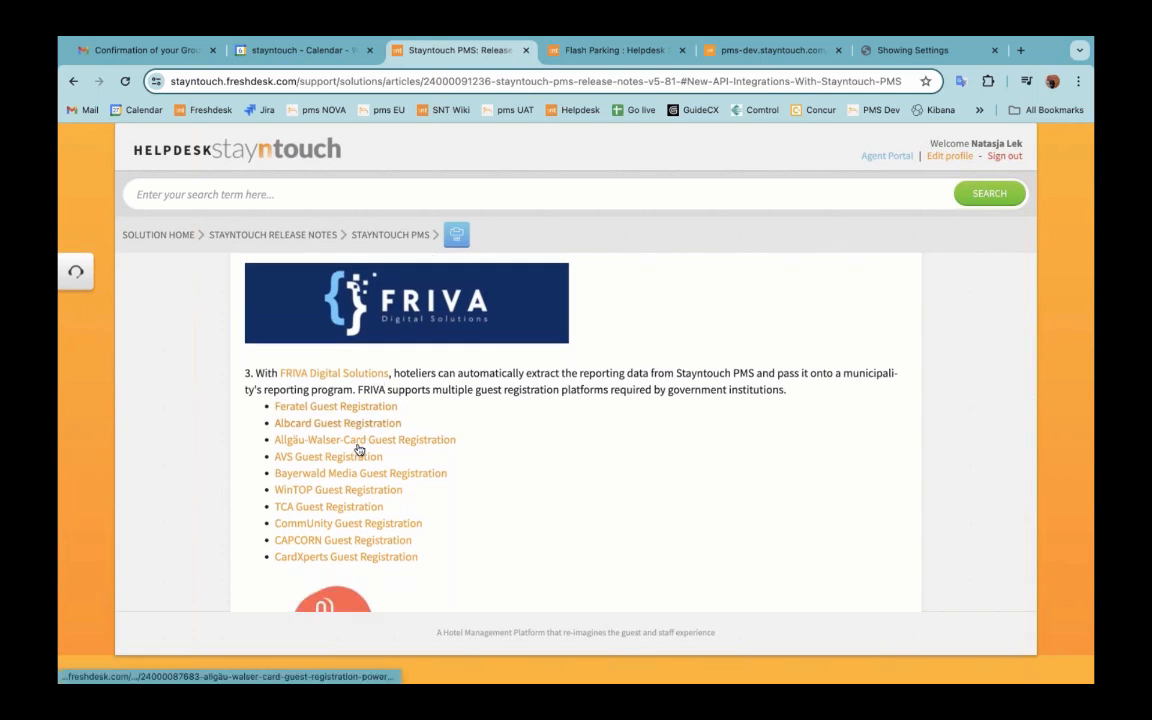
scroll(442, 497, "down", 3)
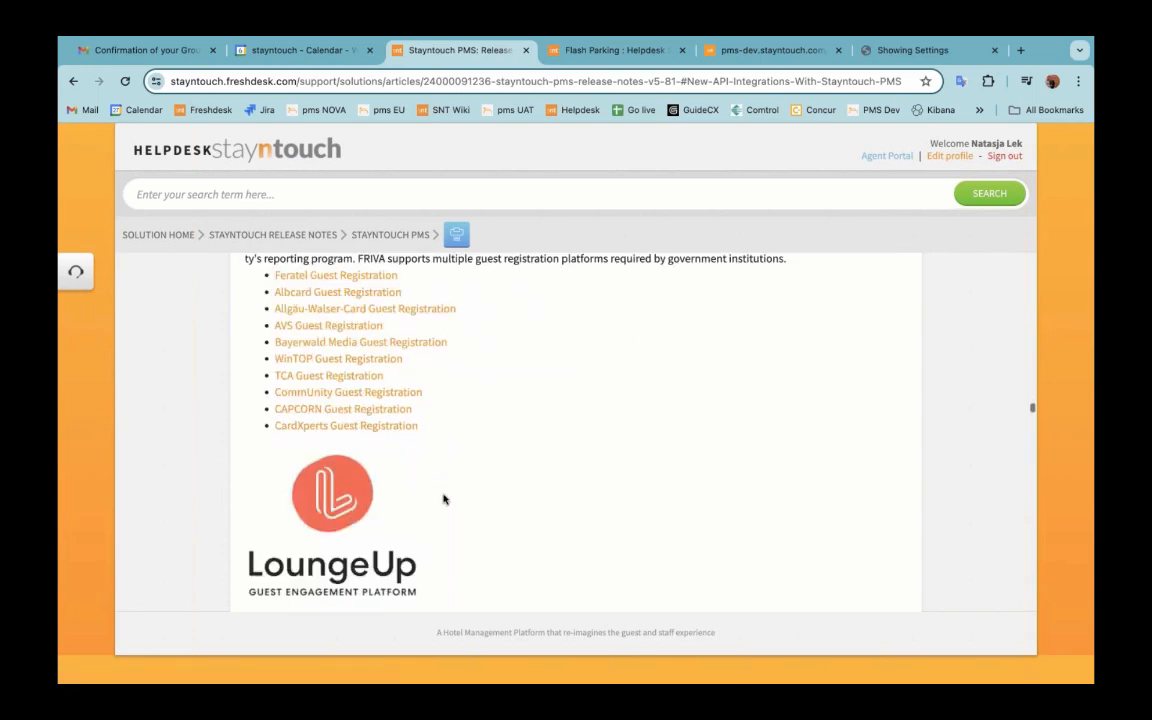
scroll(444, 498, "down", 5)
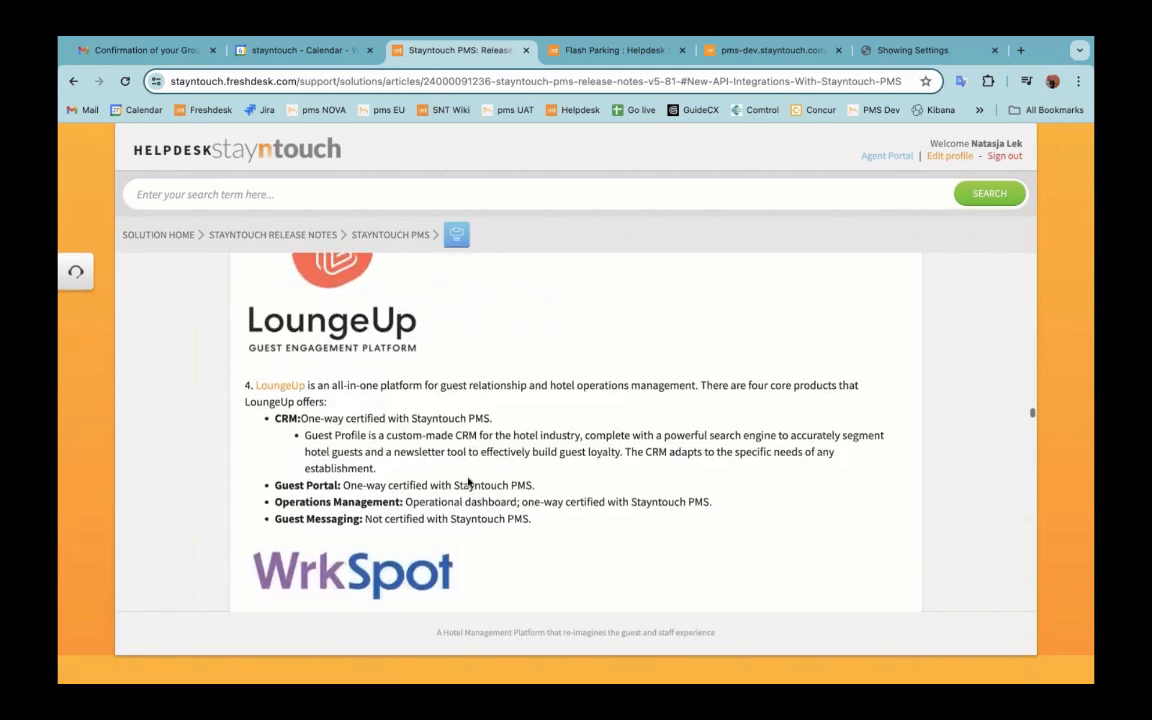
- Review the remaining new integration partners in the release notes, from WrkSpot through PurpleCloud Technologies
scroll(468, 482, "down", 6)
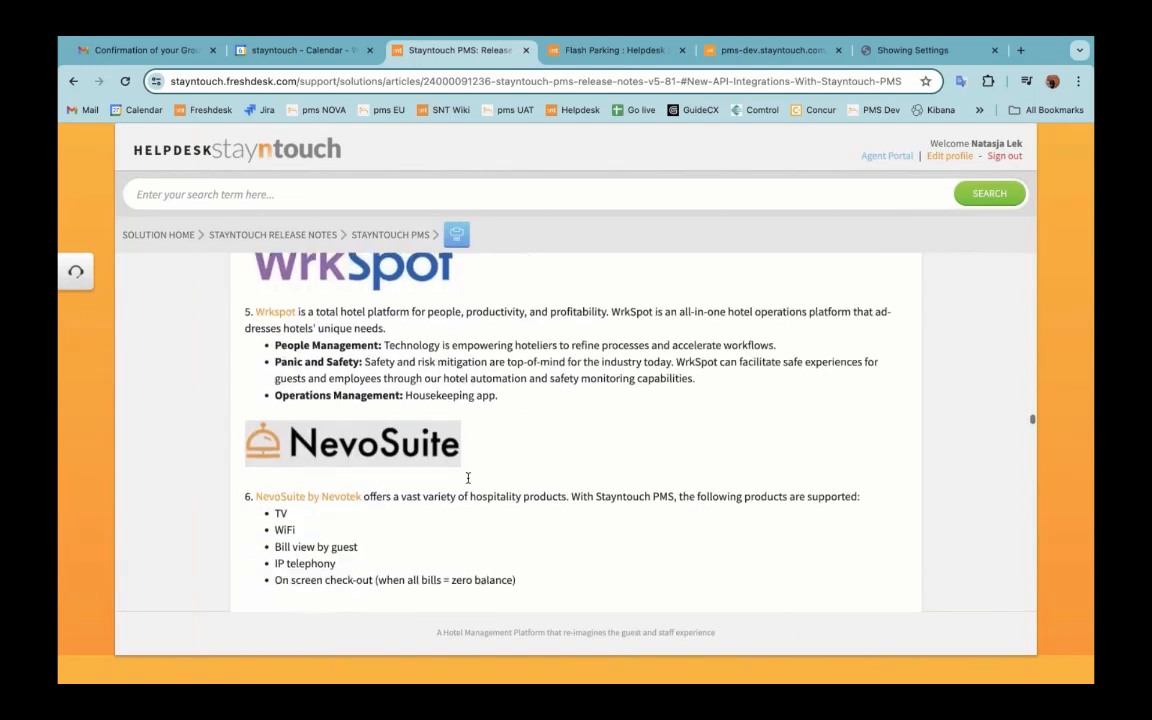
scroll(480, 500, "down", 1)
scroll(499, 517, "down", 2)
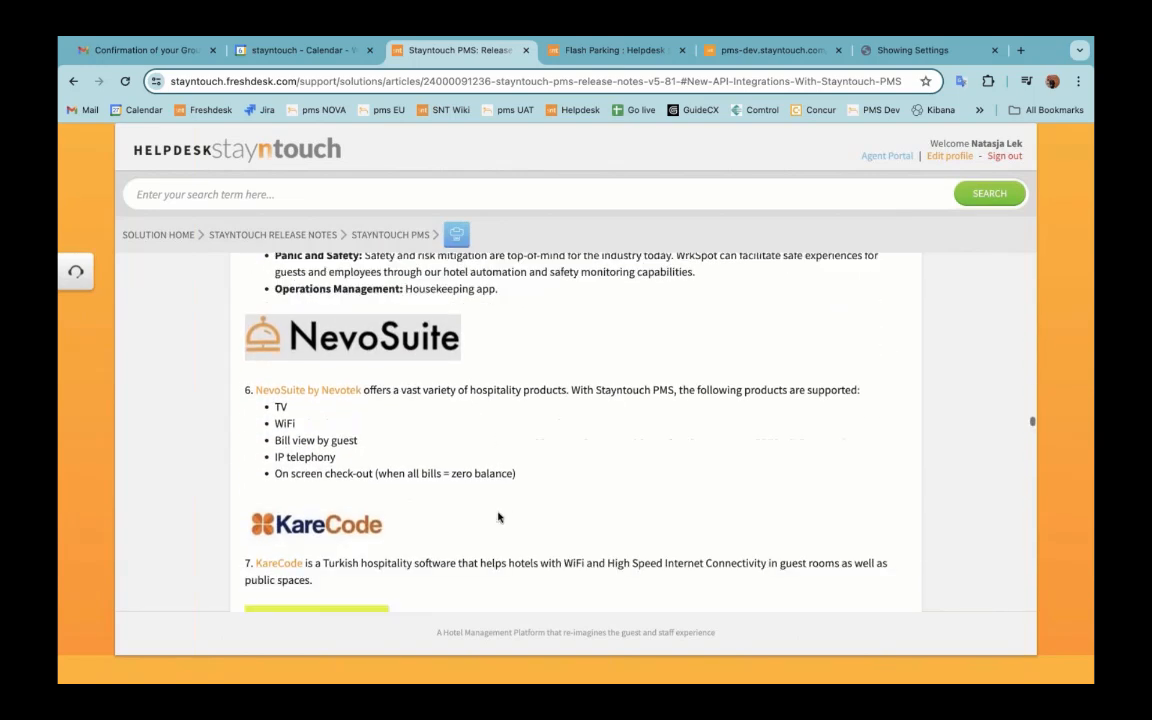
scroll(499, 517, "down", 3)
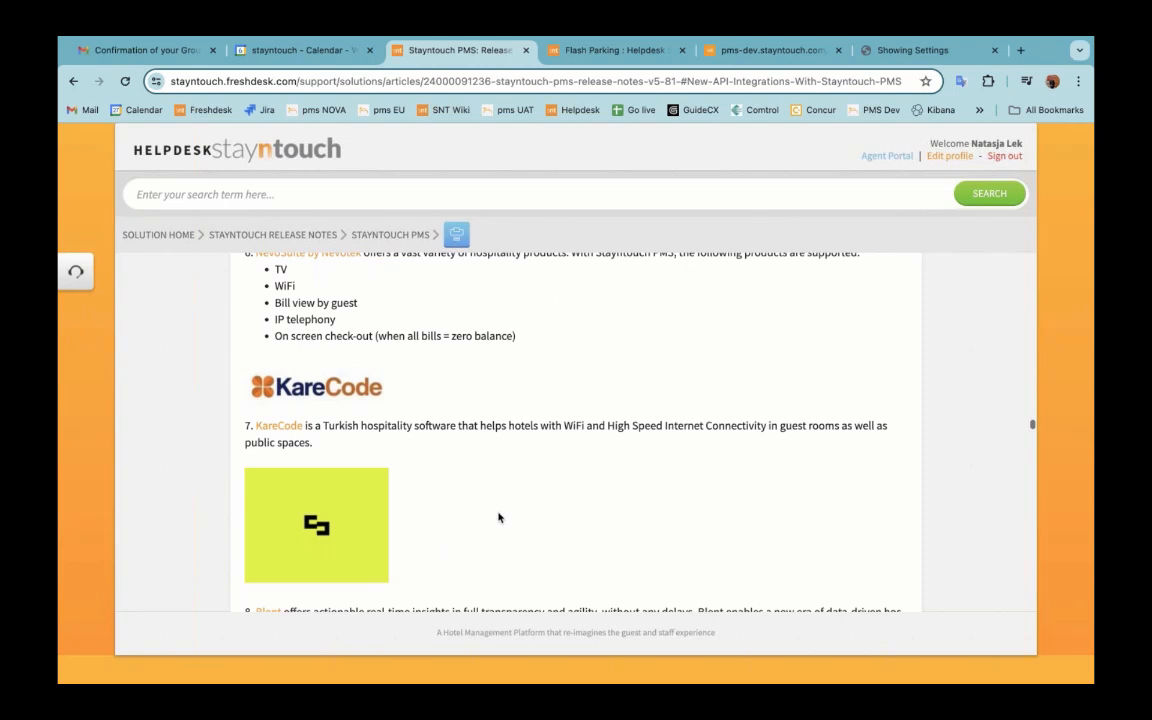
scroll(499, 517, "down", 2)
scroll(499, 517, "down", 2)
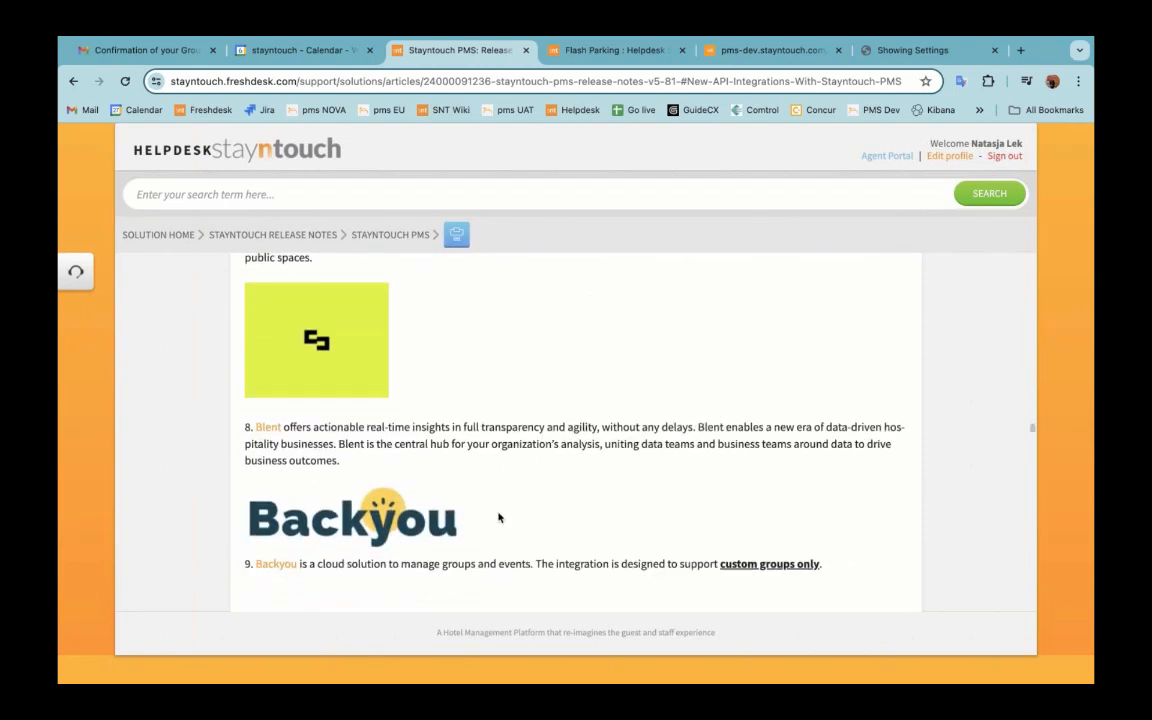
scroll(499, 517, "down", 2)
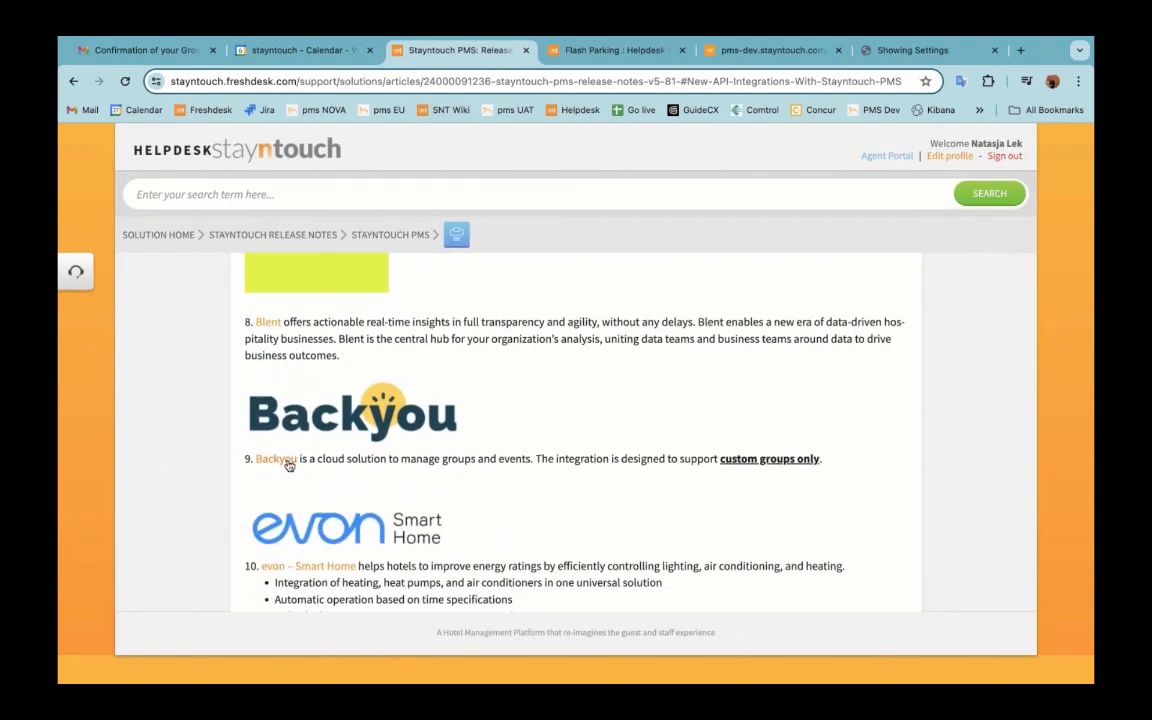
scroll(425, 455, "down", 4)
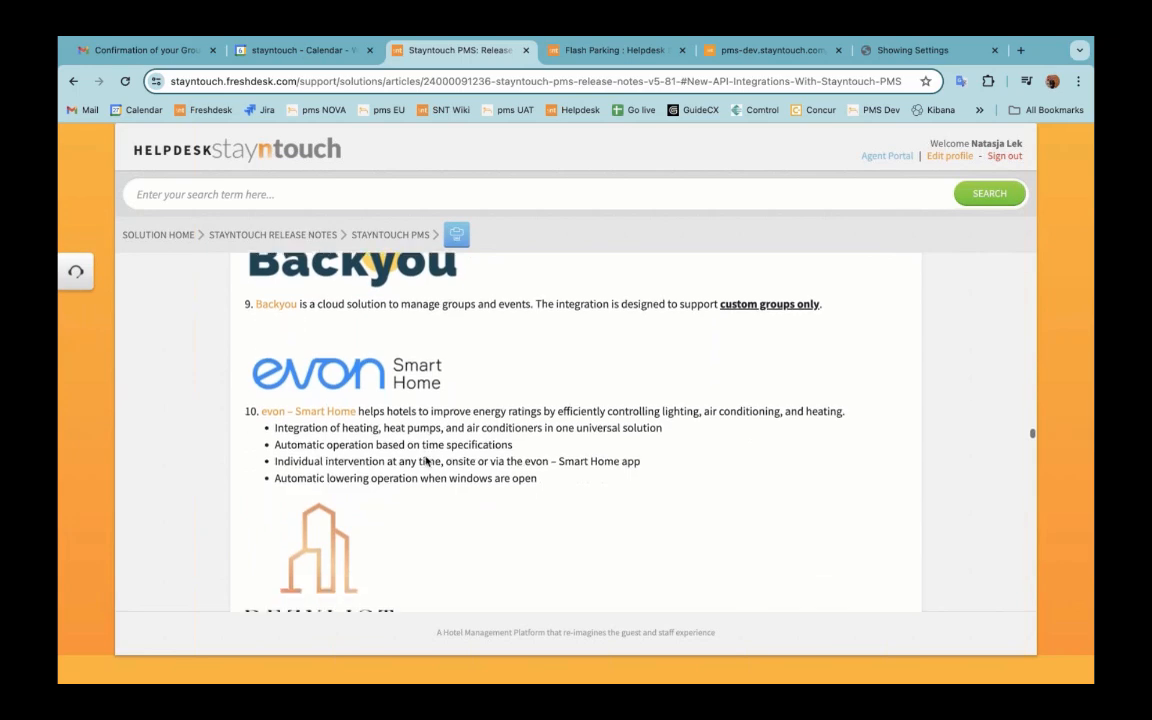
scroll(425, 461, "down", 4)
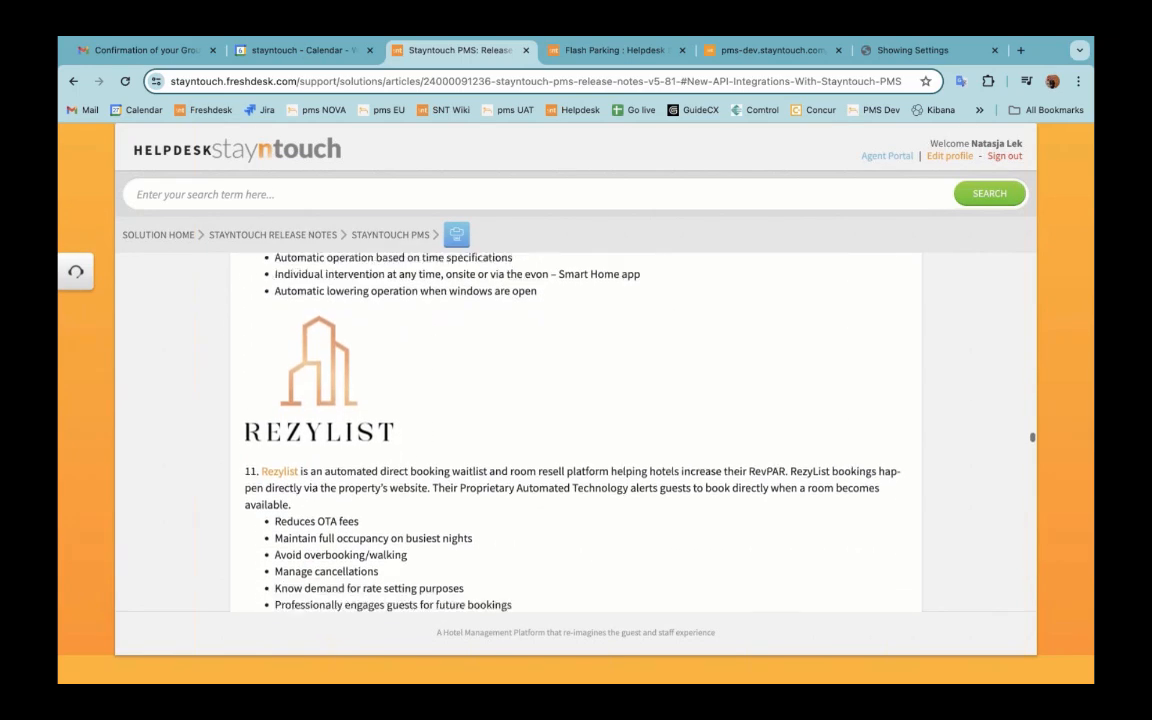
scroll(417, 507, "down", 6)
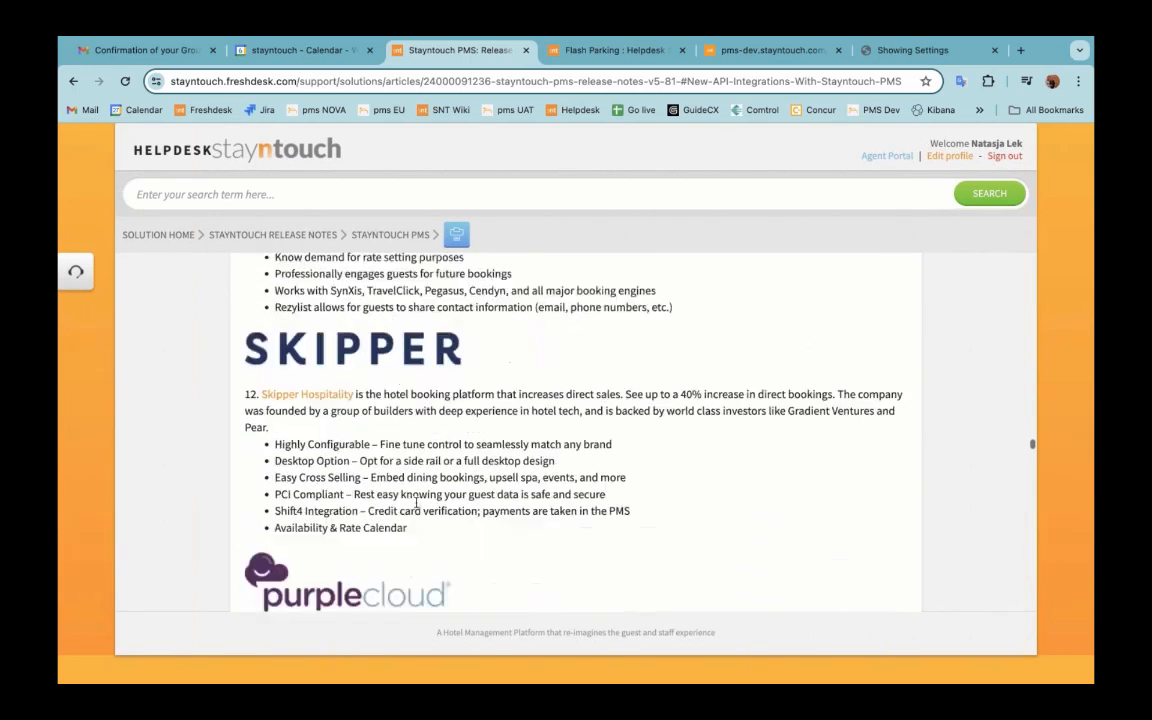
scroll(417, 507, "down", 3)
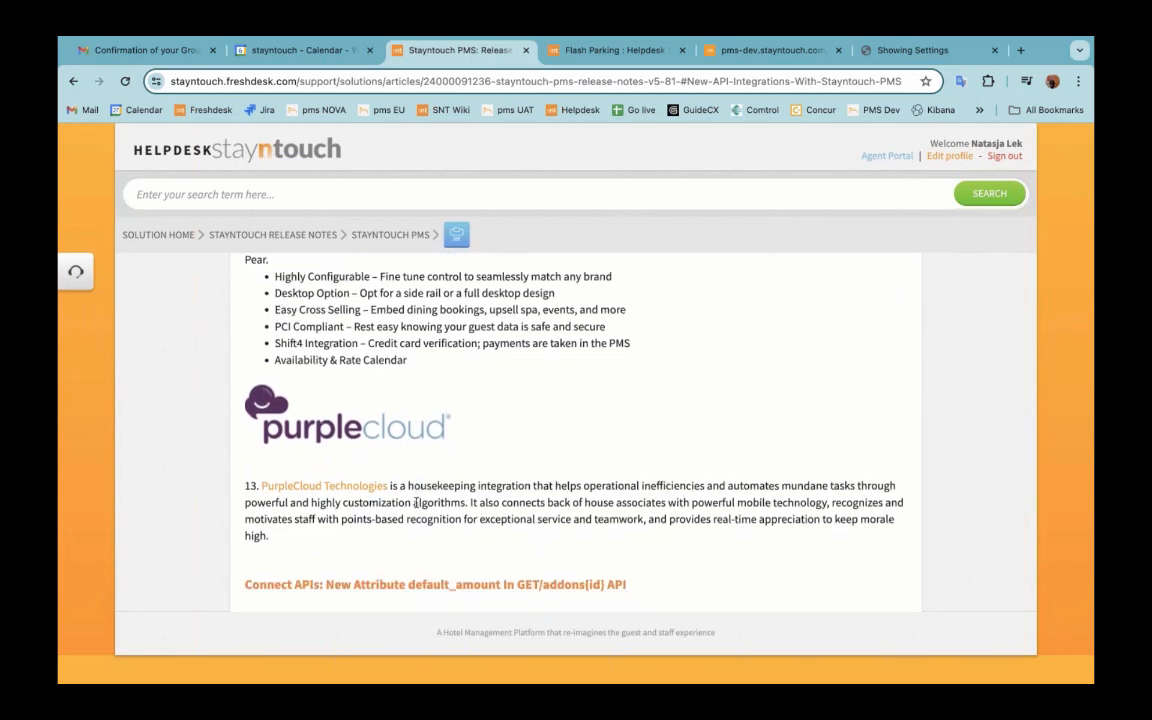
- Read the Connect APIs notes on the default_amount add-on attribute and the block type attribute in the groups endpoints
scroll(415, 503, "down", 2)
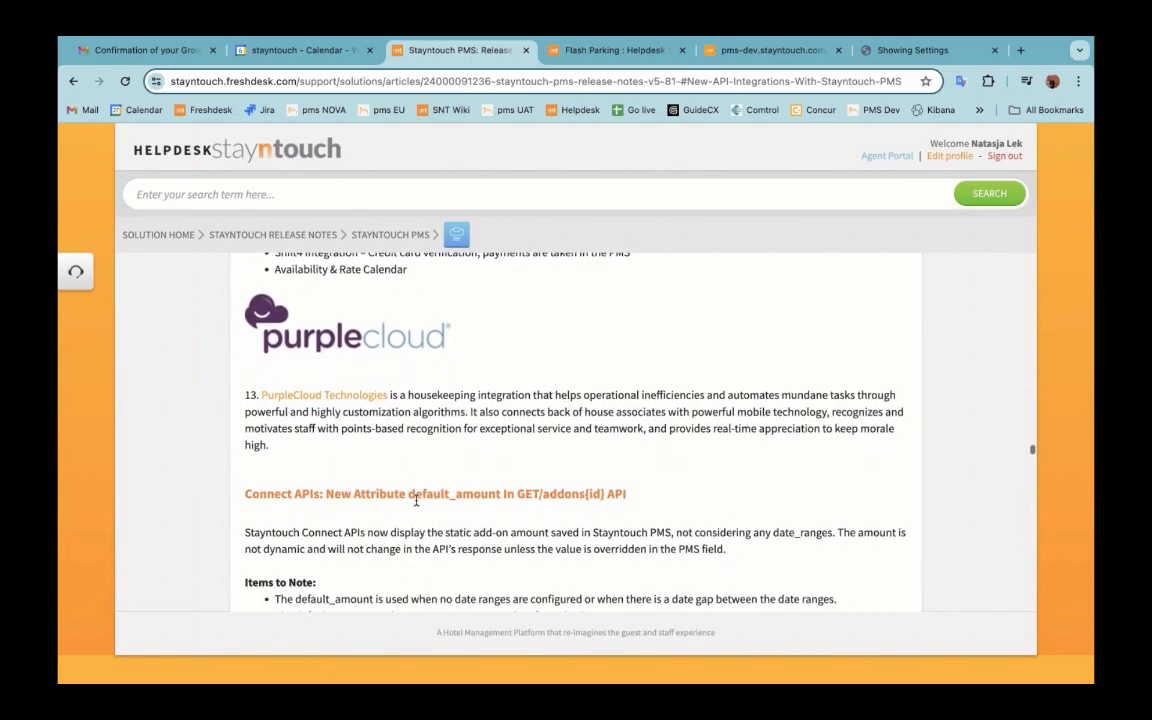
scroll(415, 503, "down", 1)
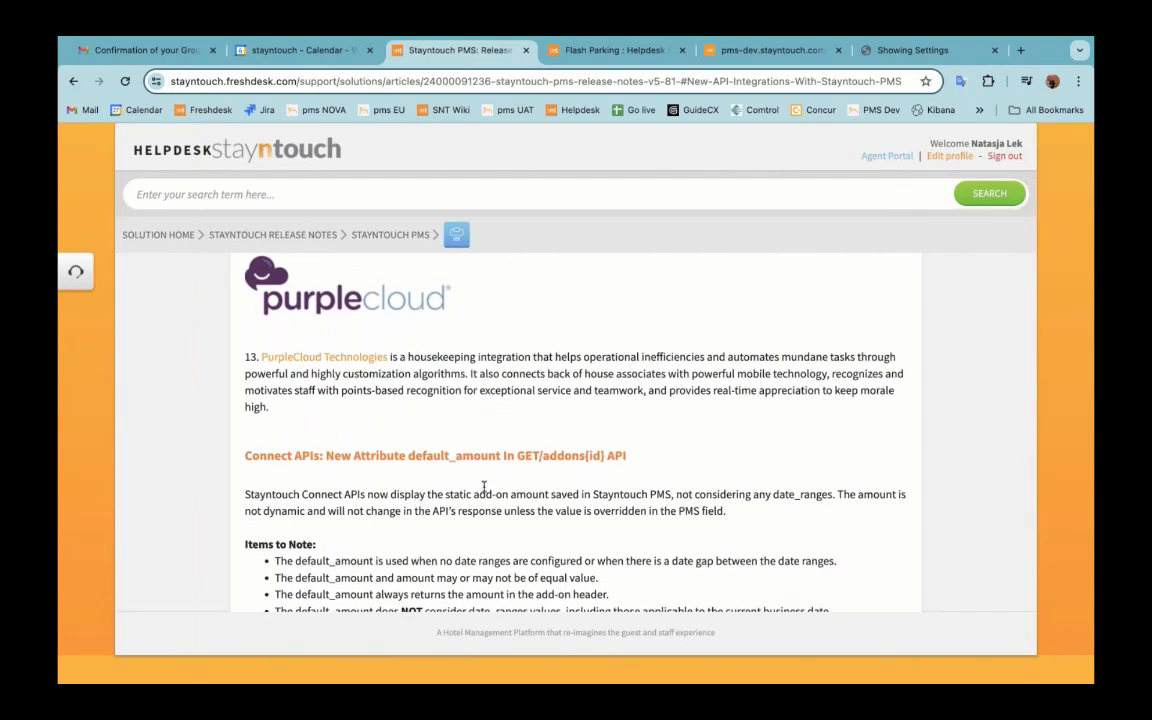
scroll(483, 488, "down", 1)
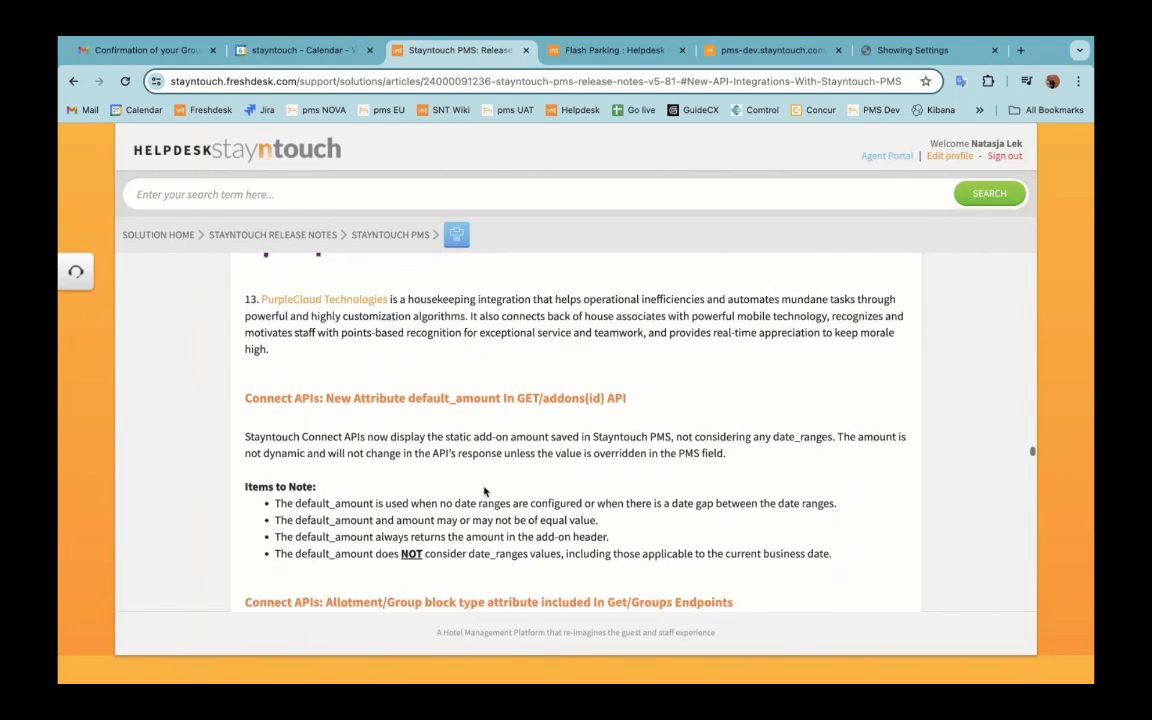
scroll(484, 490, "down", 2)
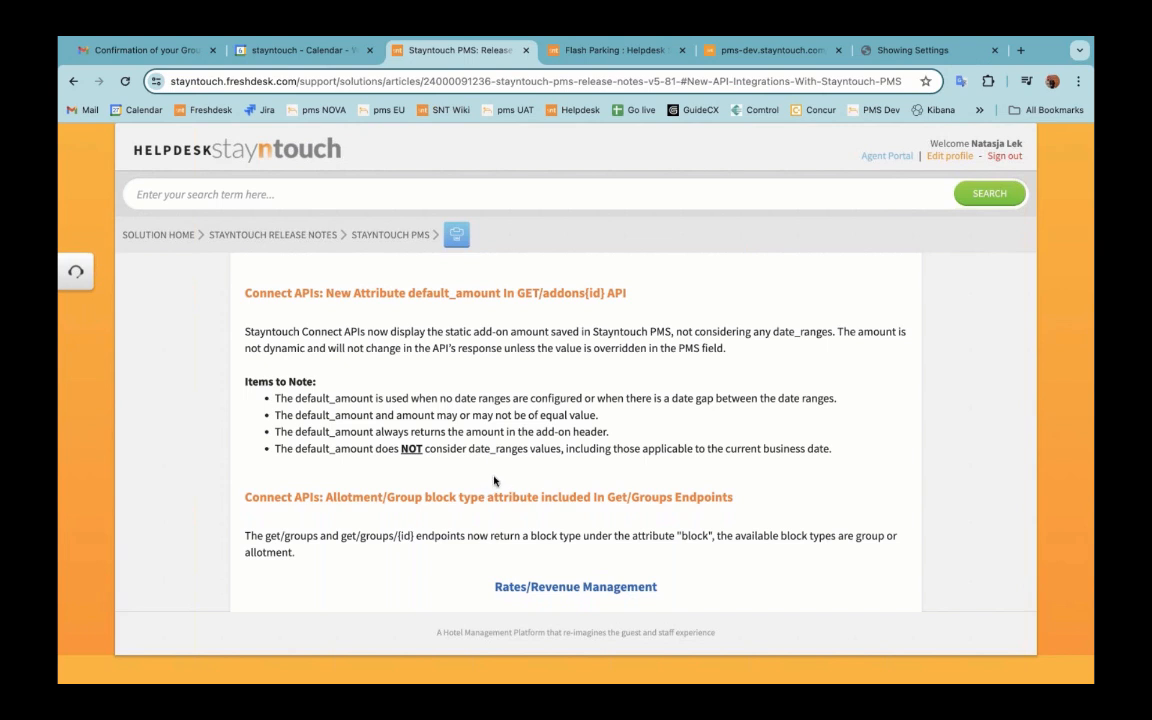
- Switch to the Stayntouch chain site and open the Chain Dashboard at its property cards
left_click(786, 57)
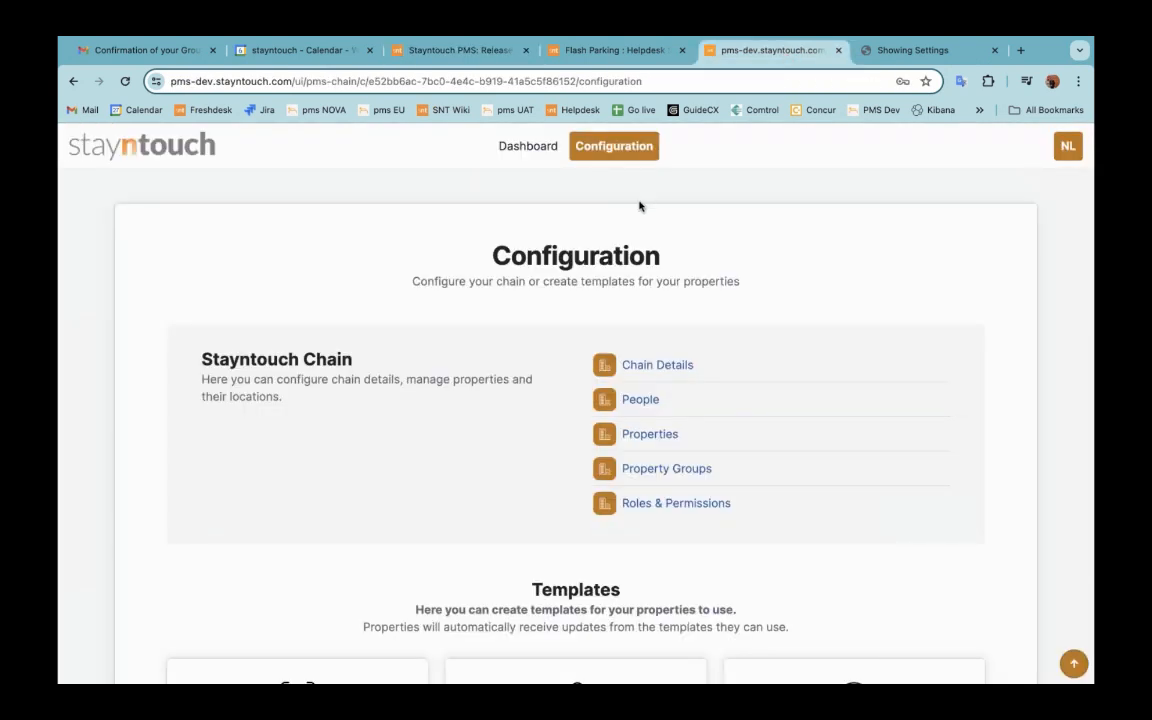
left_click(533, 147)
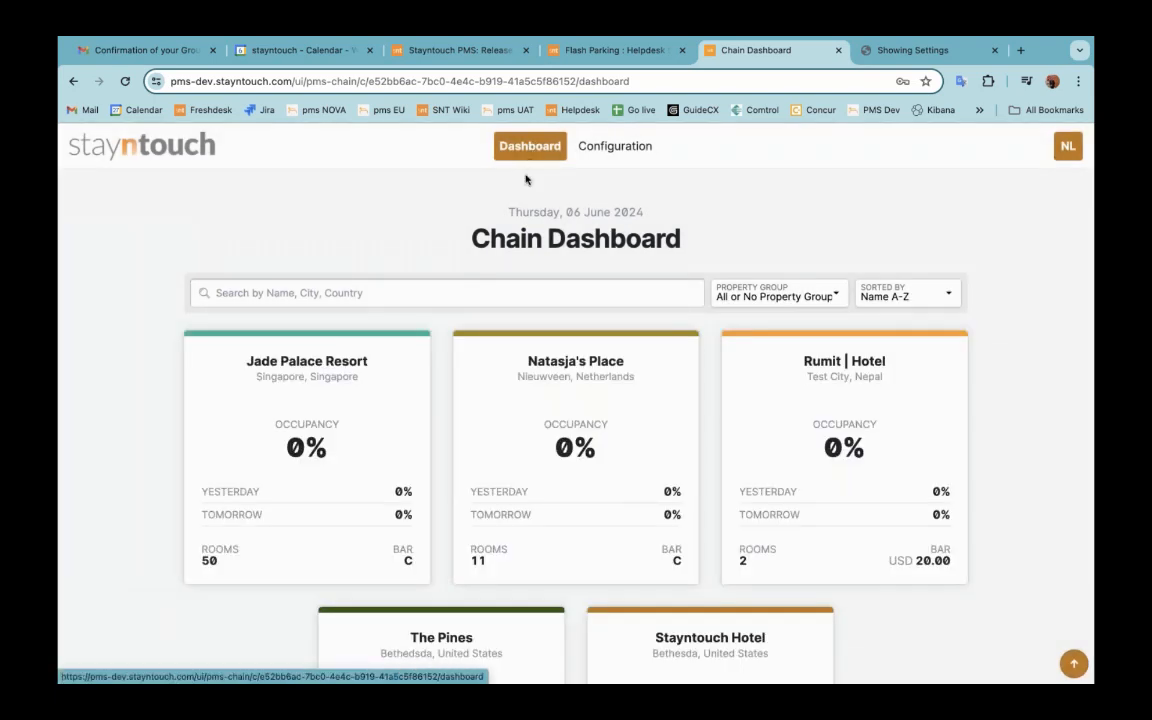
scroll(594, 397, "down", 2)
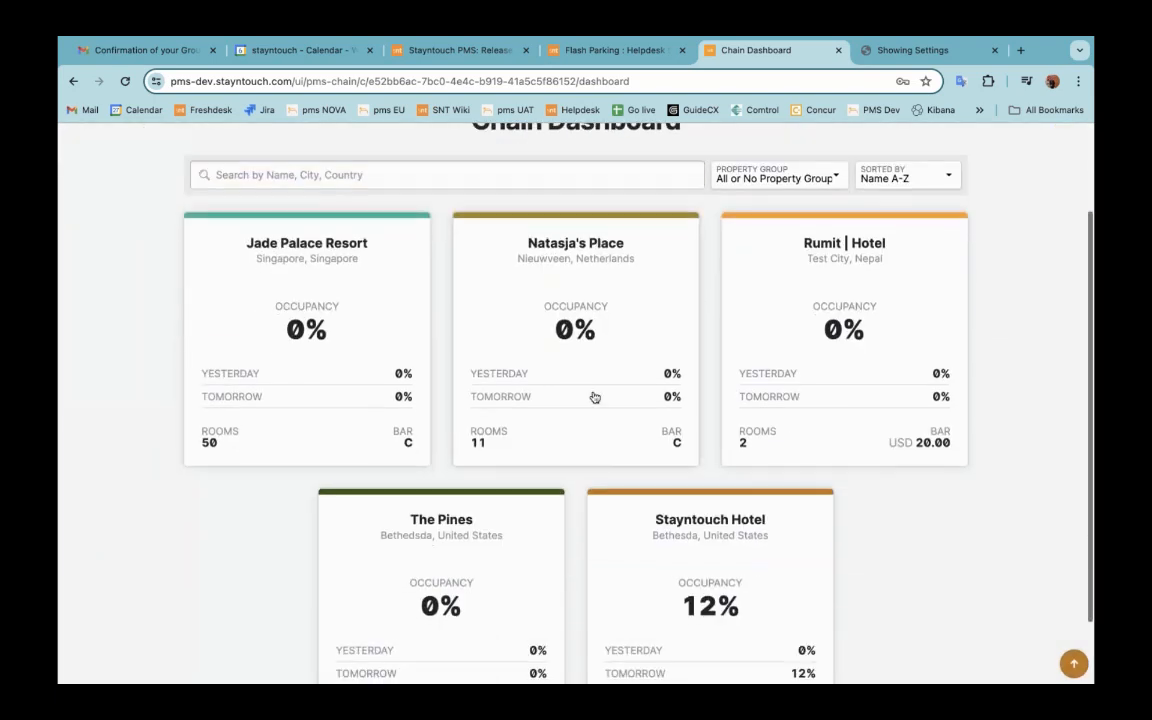
- Open the Stayntouch Hotel property and go to the Apply view of its Rate Strategy page
left_click(707, 544)
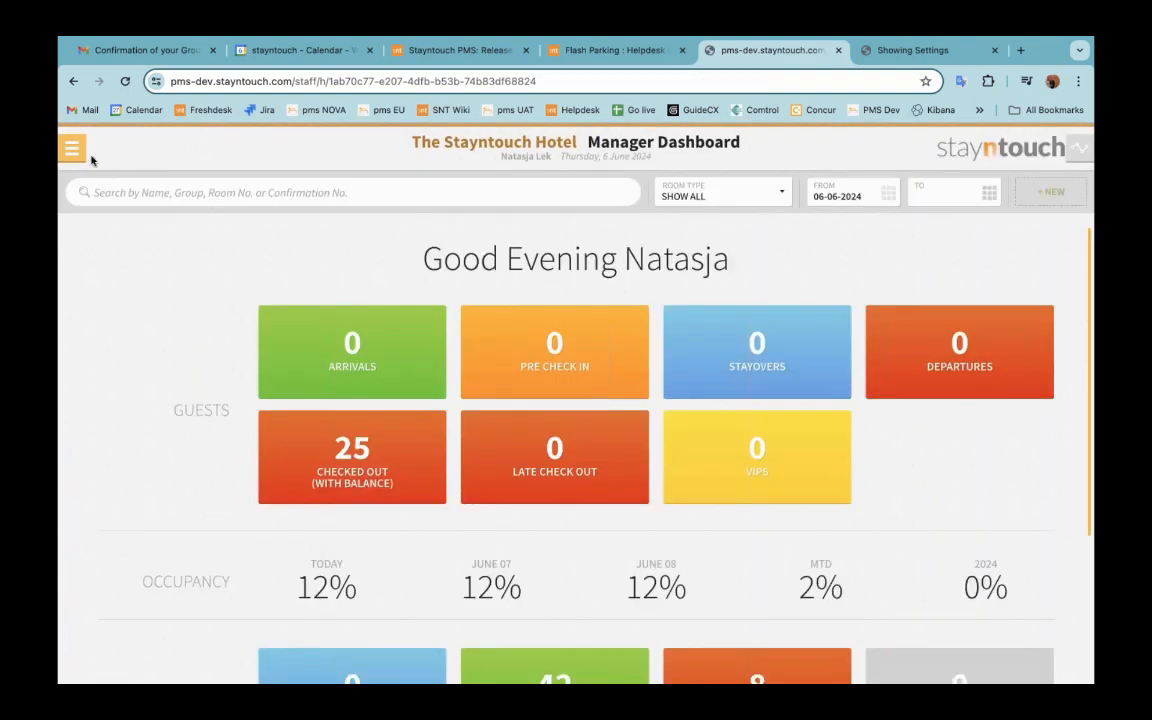
left_click(72, 148)
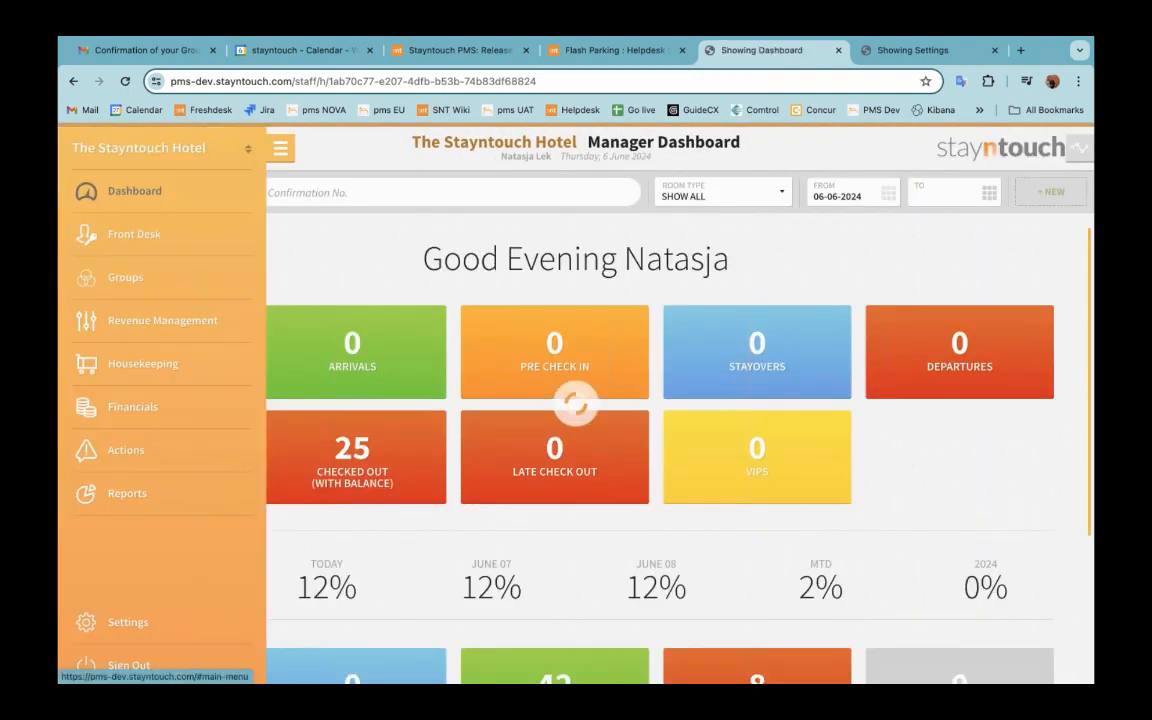
left_click(154, 321)
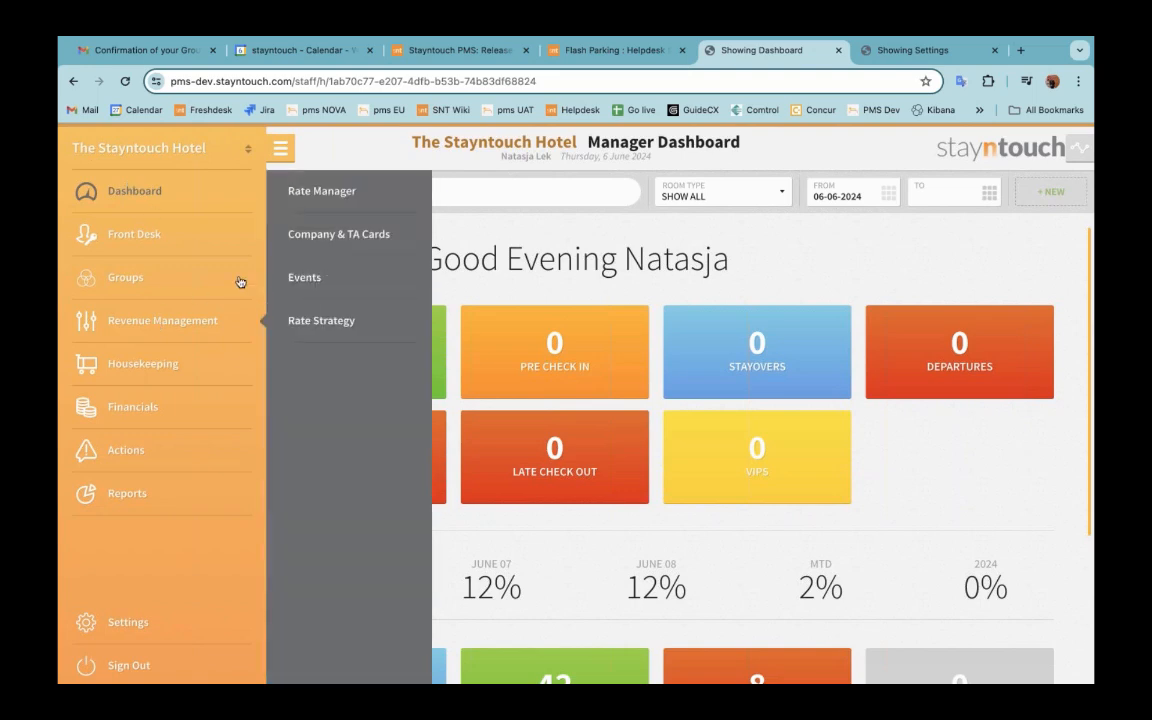
left_click(321, 321)
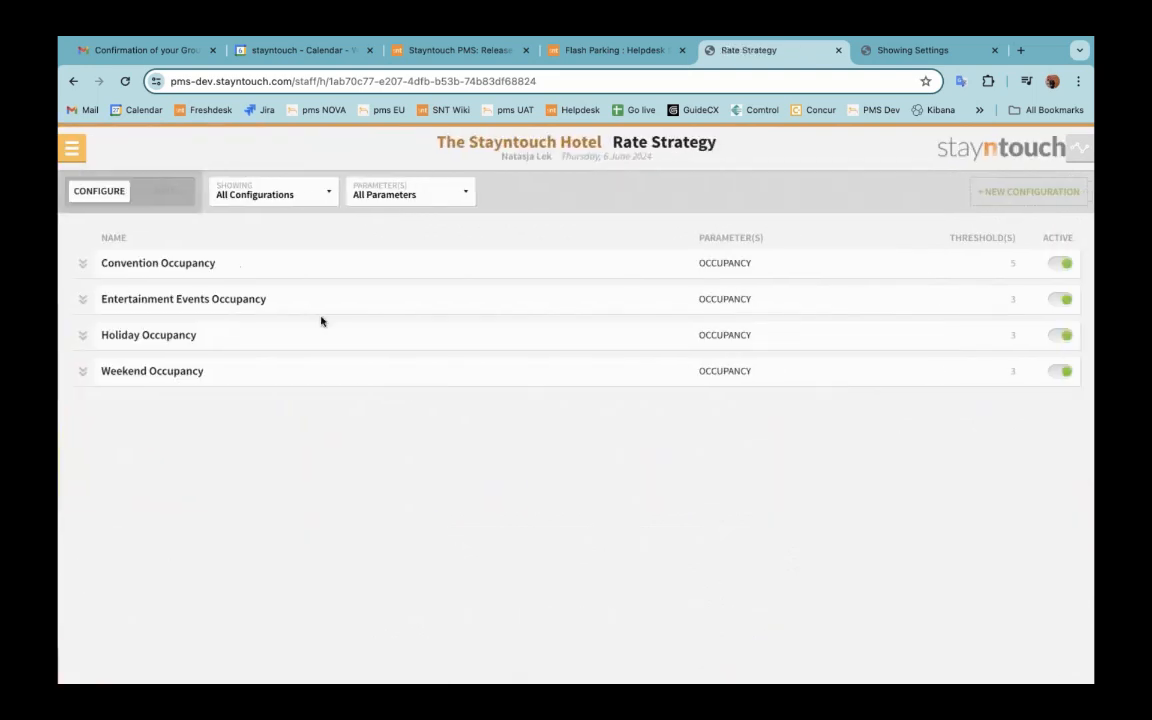
left_click(170, 196)
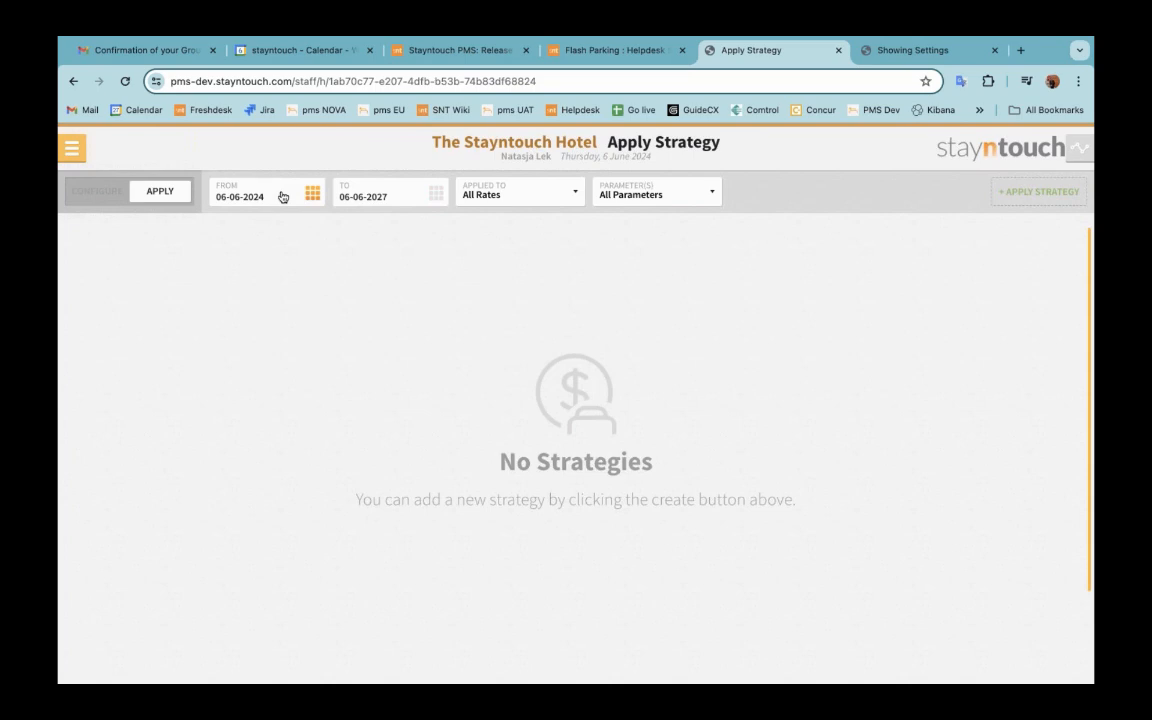
- List applied strategies from 04-01-2024, view the Holiday Occupancy strategy's details, and return to the strategy list
left_click(282, 198)
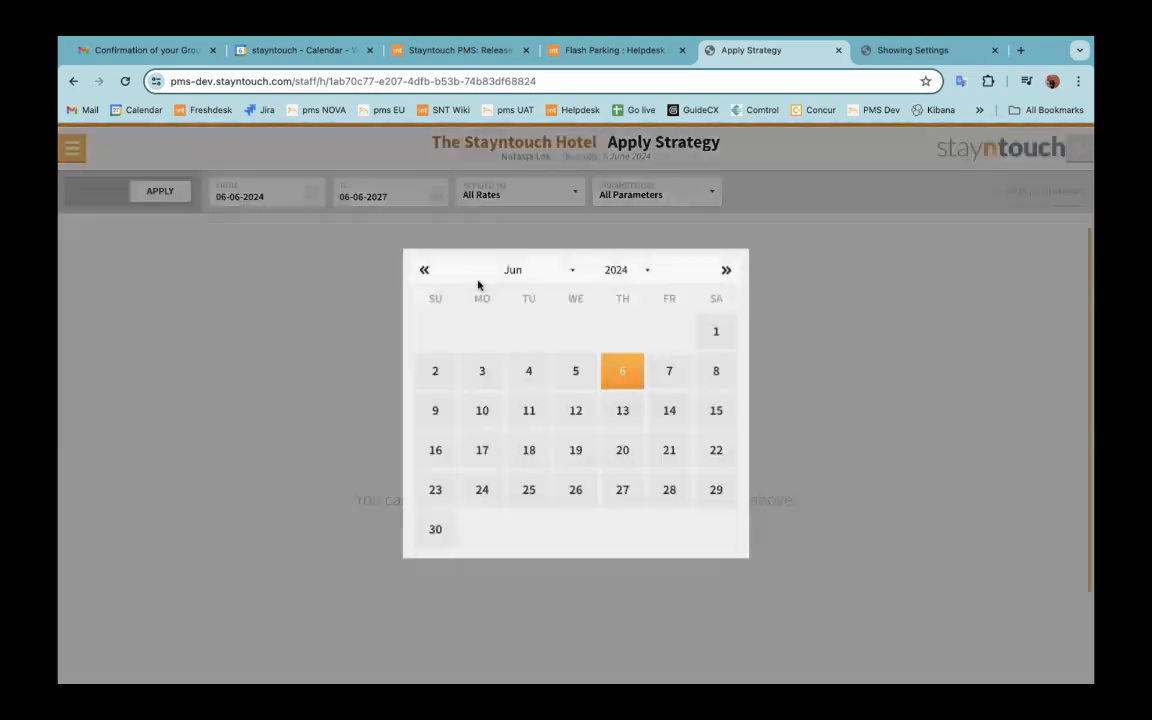
left_click(425, 269)
left_click(423, 292)
left_click(485, 353)
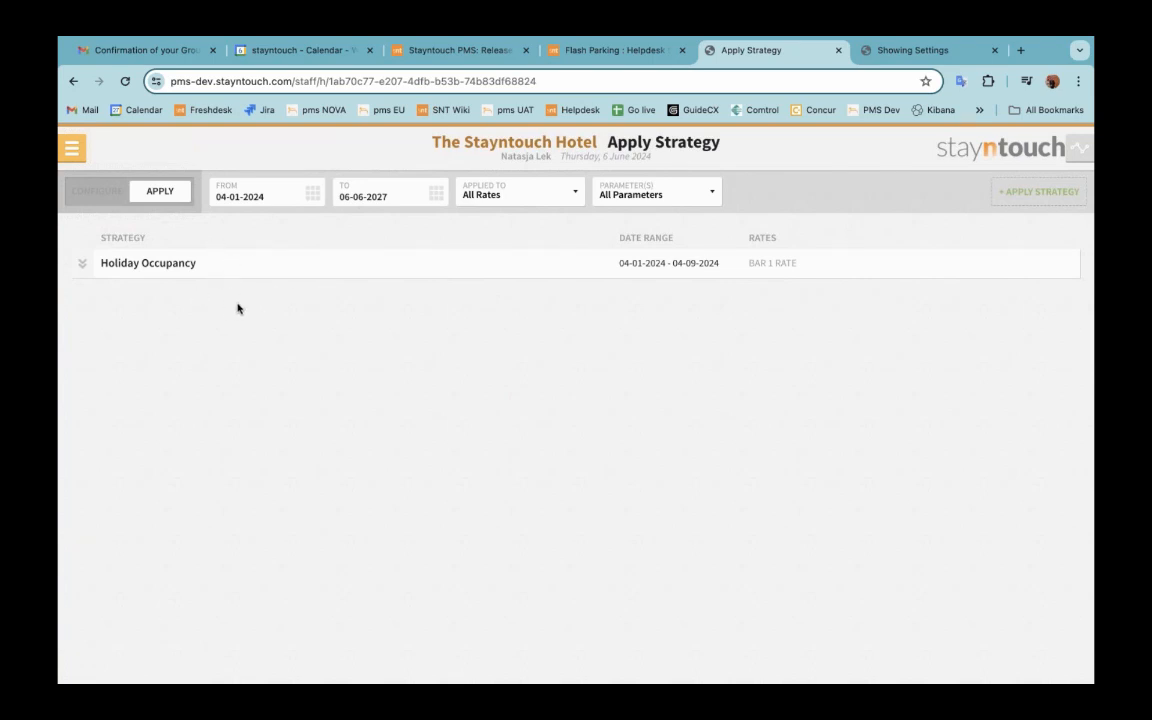
left_click(183, 274)
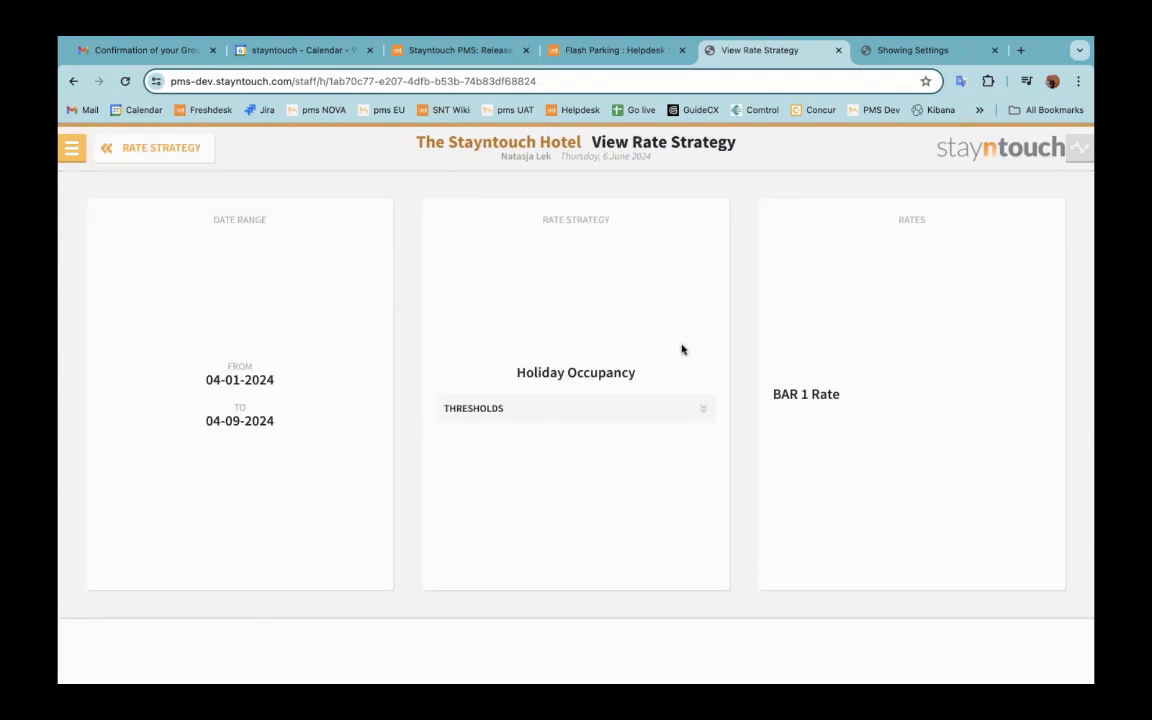
left_click(180, 148)
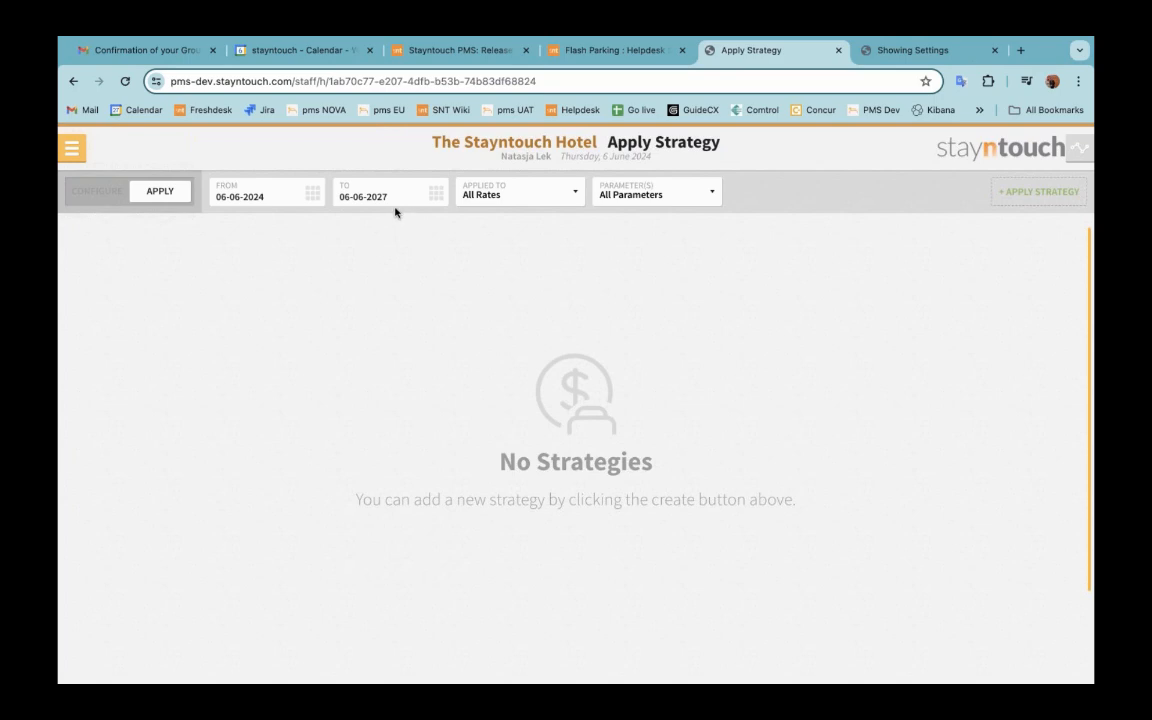
- Open the Rates list in the Stayntouch Hotel's admin settings
left_click(71, 147)
left_click(108, 612)
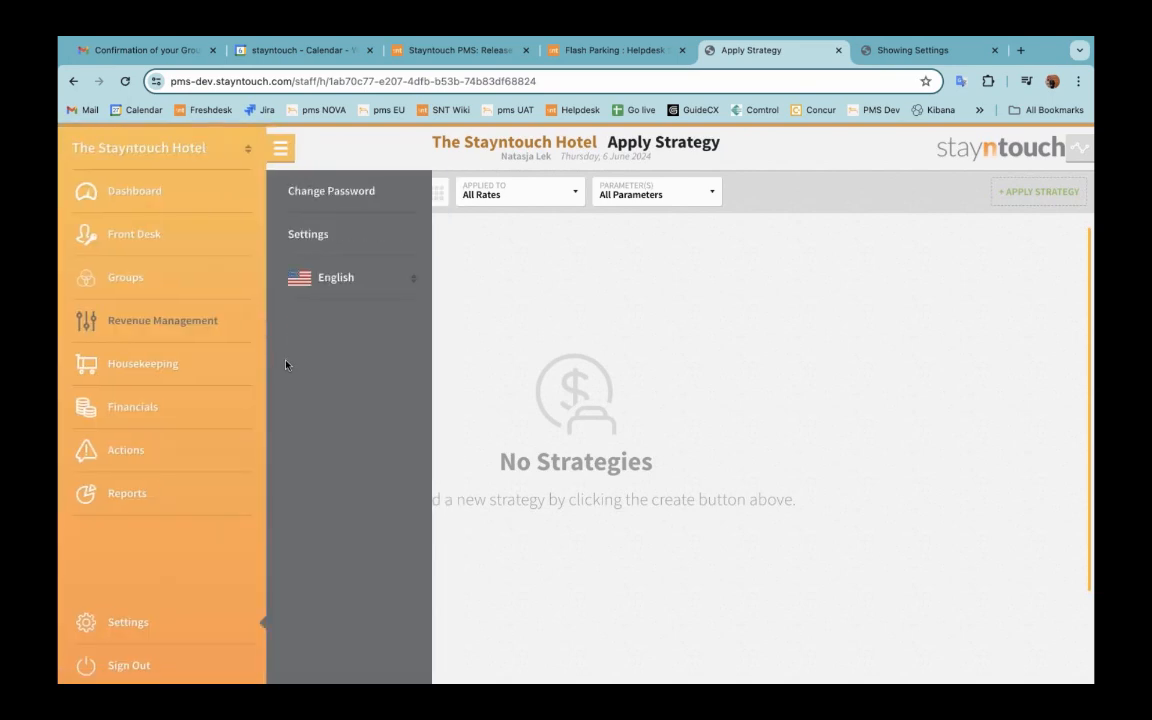
left_click(324, 238)
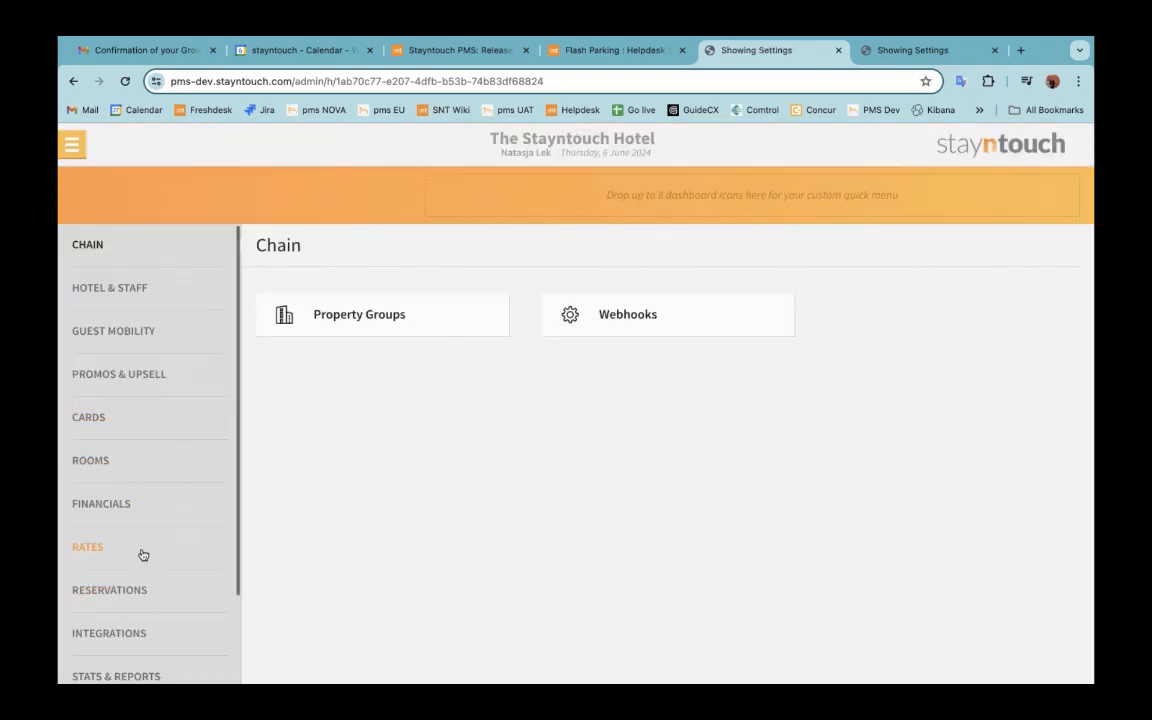
left_click(141, 551)
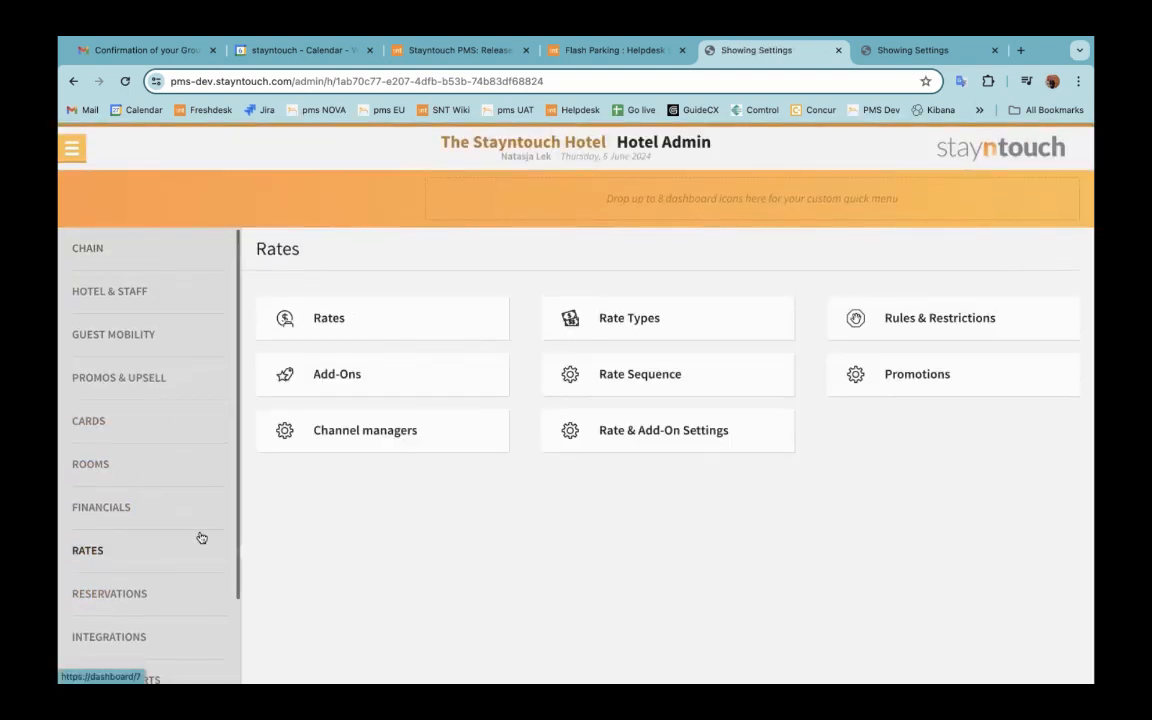
left_click(347, 332)
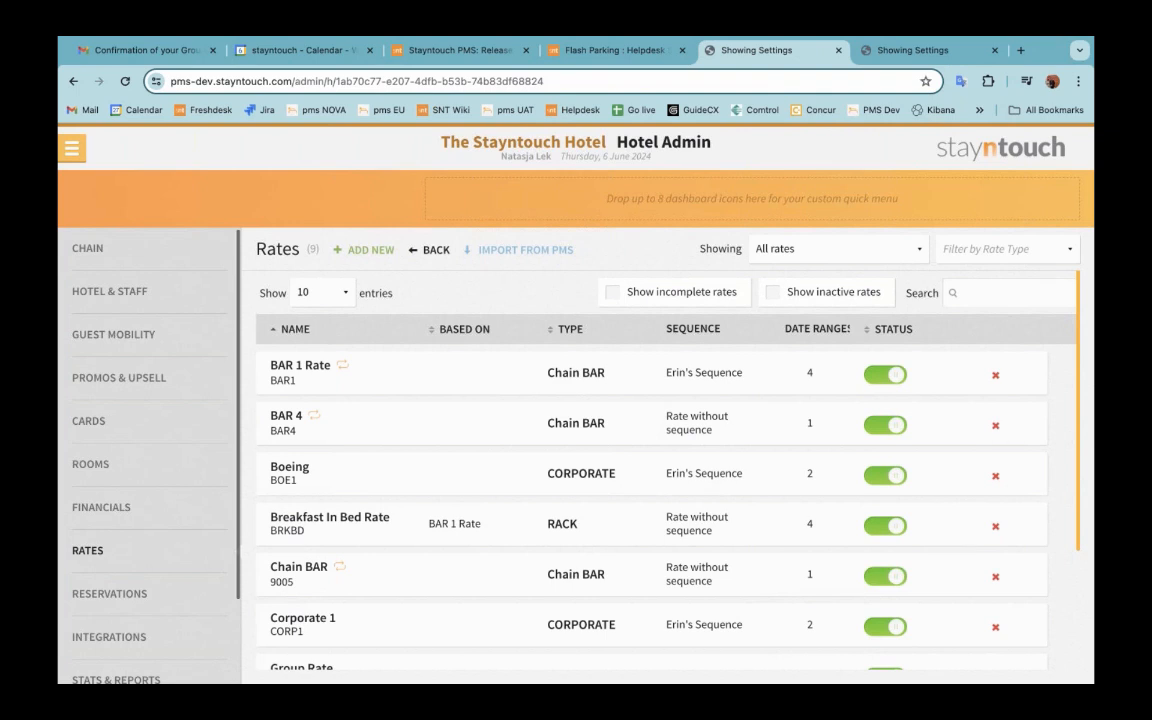
- Check the rate type filter options, sort the rates by name in both directions, and sort and review them by type
left_click(952, 249)
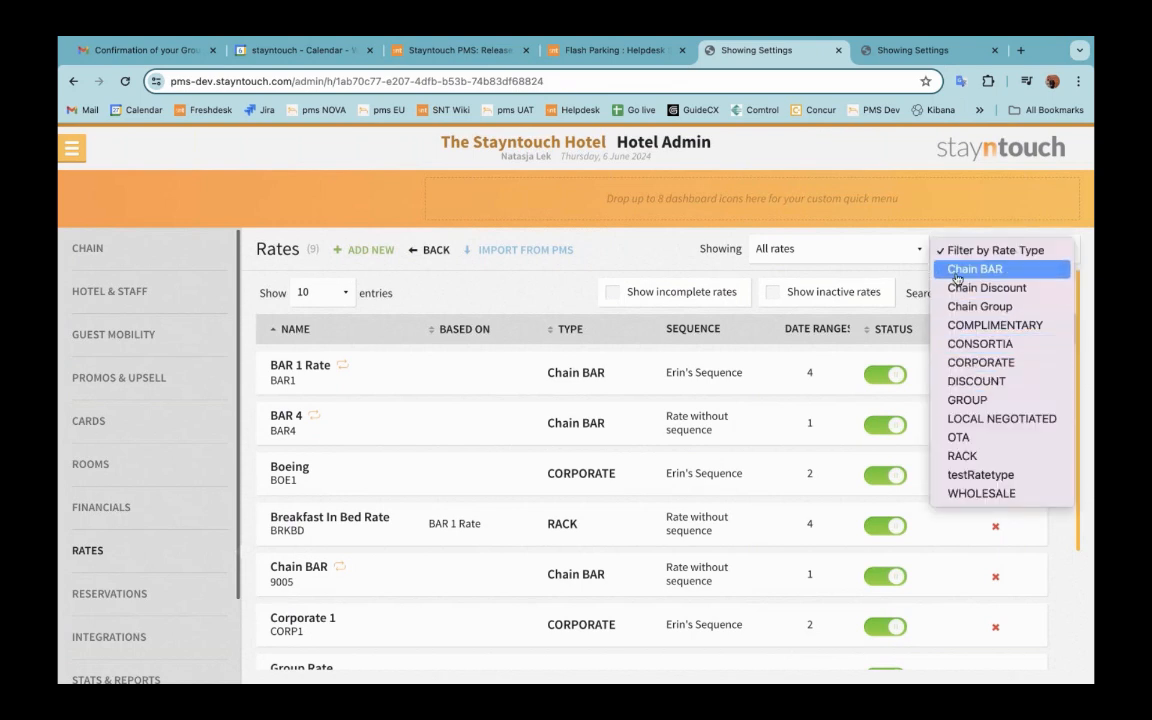
left_click(605, 276)
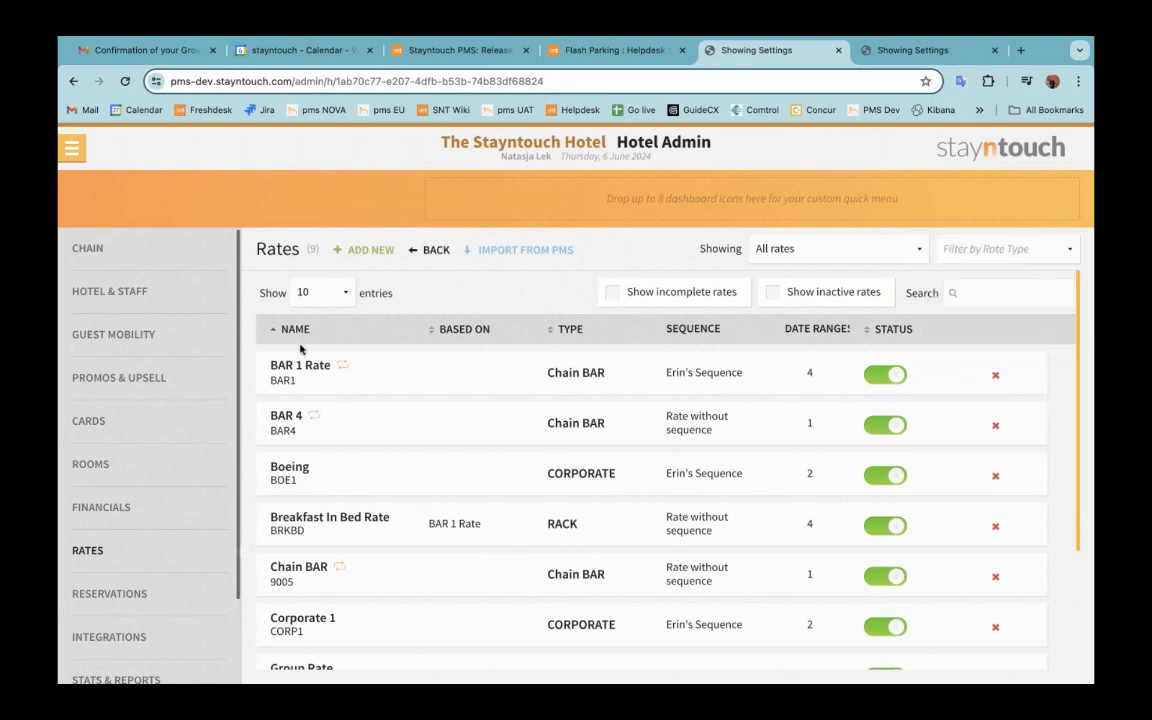
left_click(291, 331)
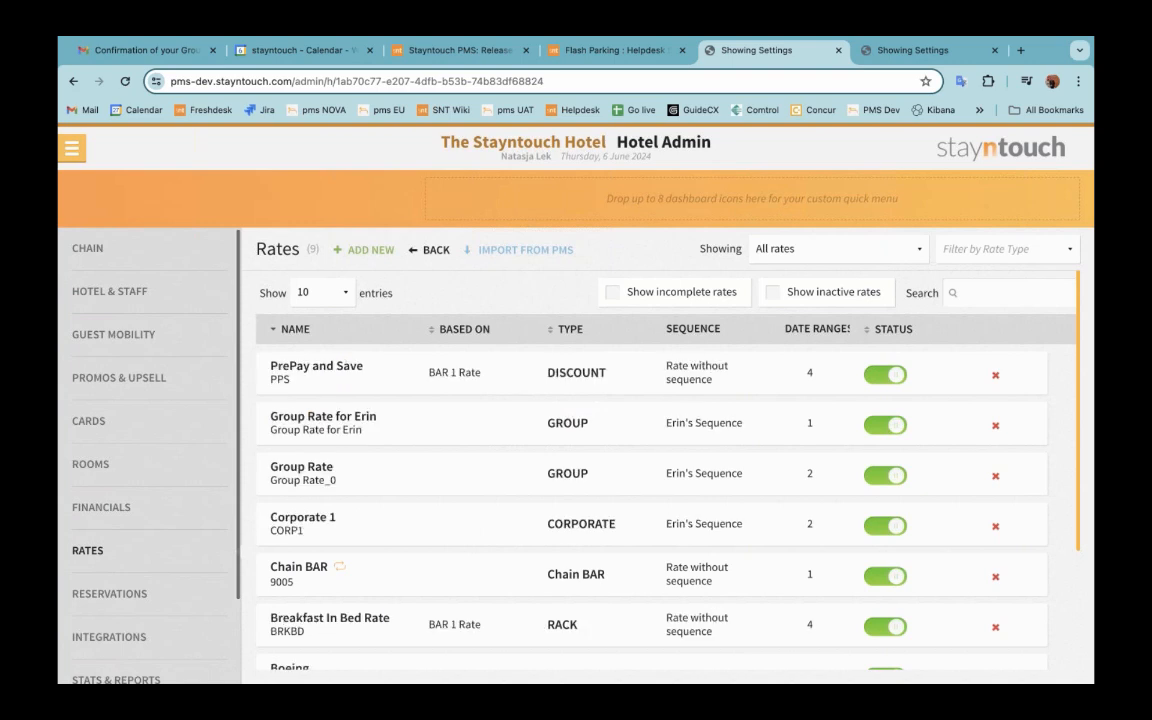
left_click(291, 329)
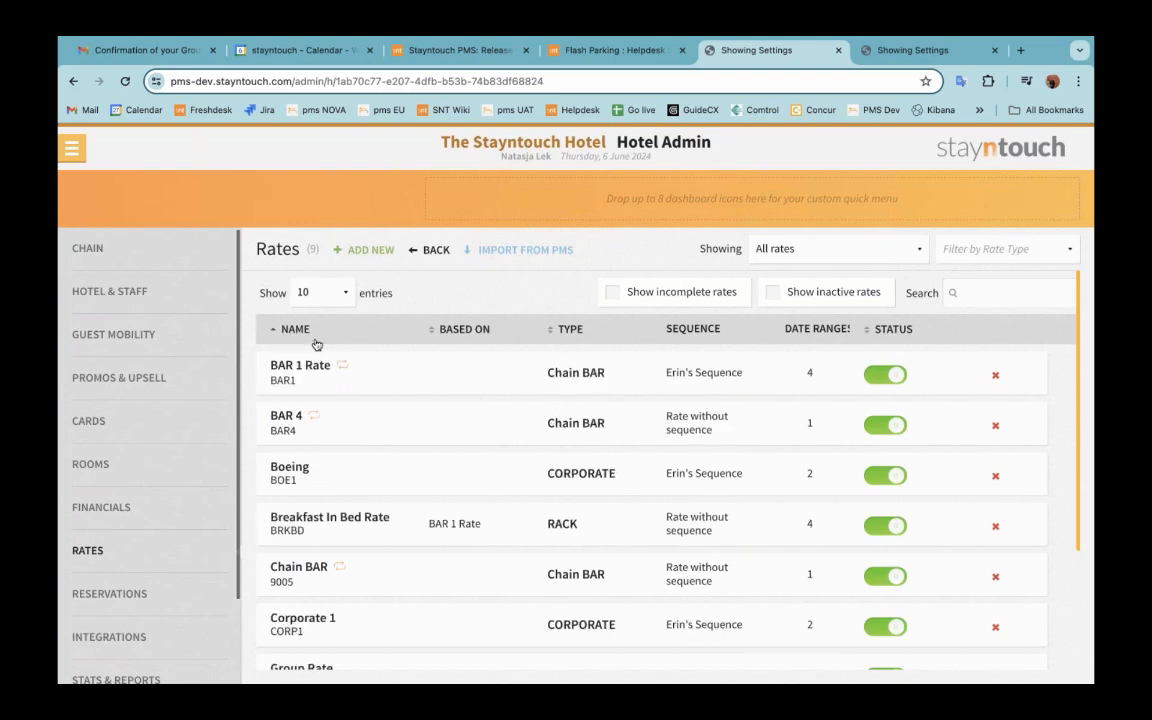
left_click(570, 331)
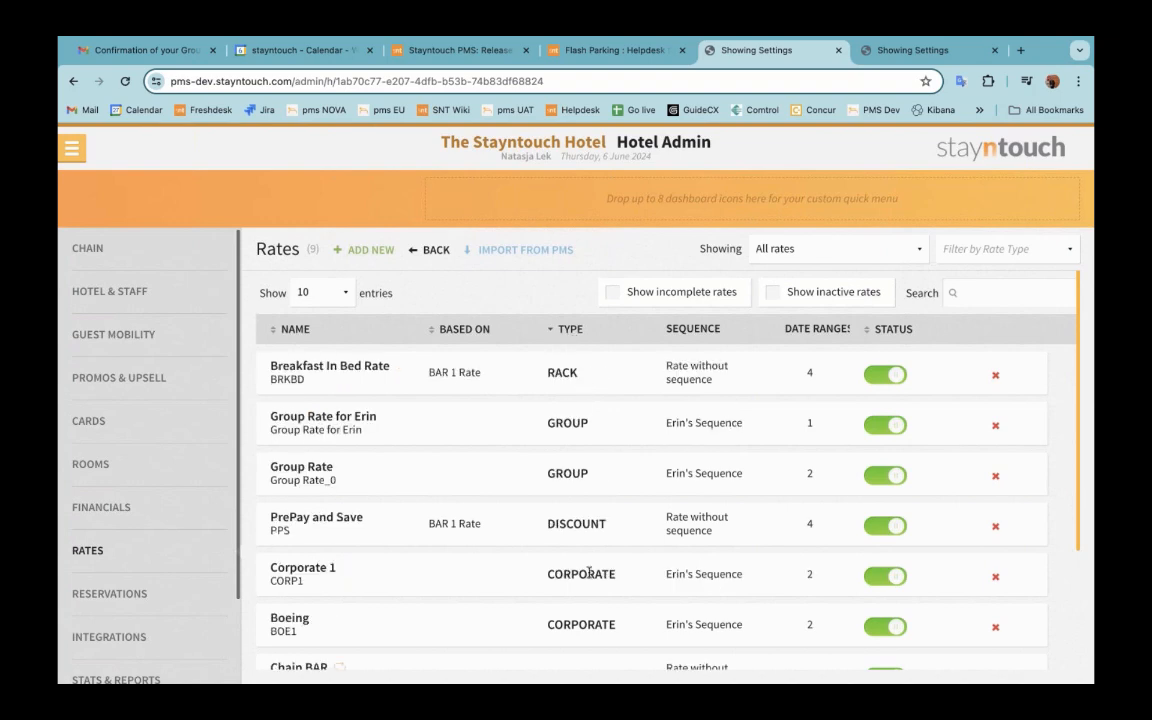
scroll(589, 573, "down", 3)
scroll(589, 573, "up", 3)
- Switch to DEMO - Stayntouch Hotel Europe and open the second reservation in today's arrivals, dismissing the deposit request
left_click(870, 48)
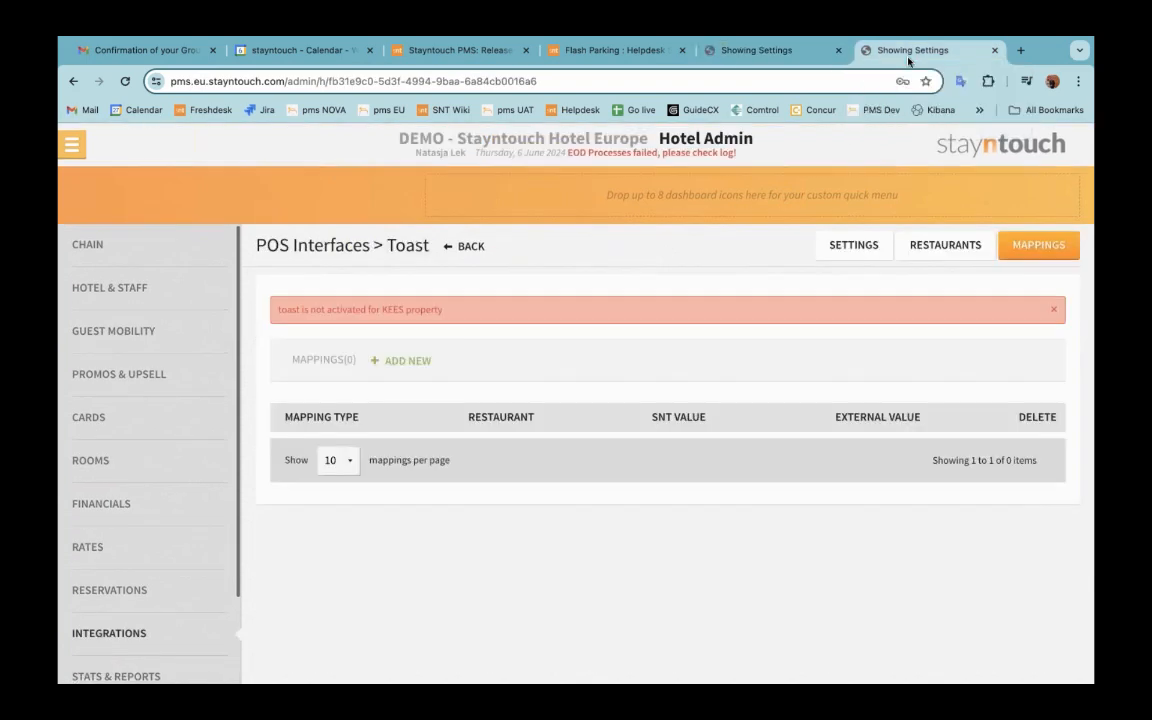
left_click(66, 156)
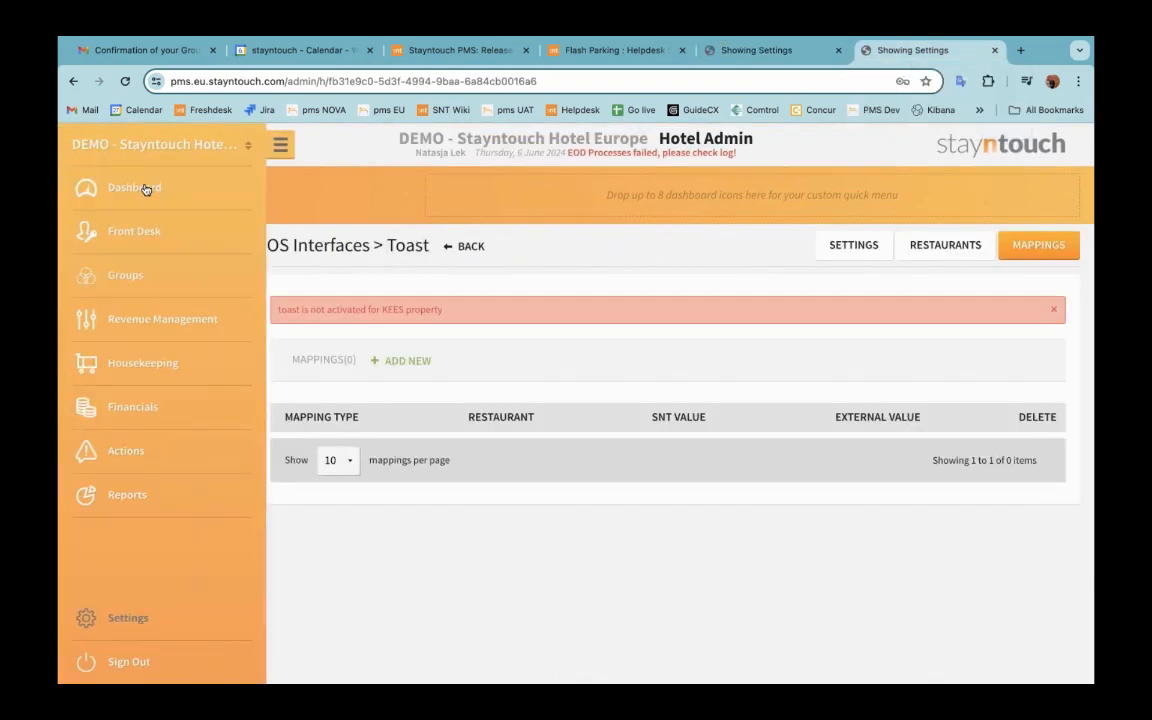
left_click(140, 182)
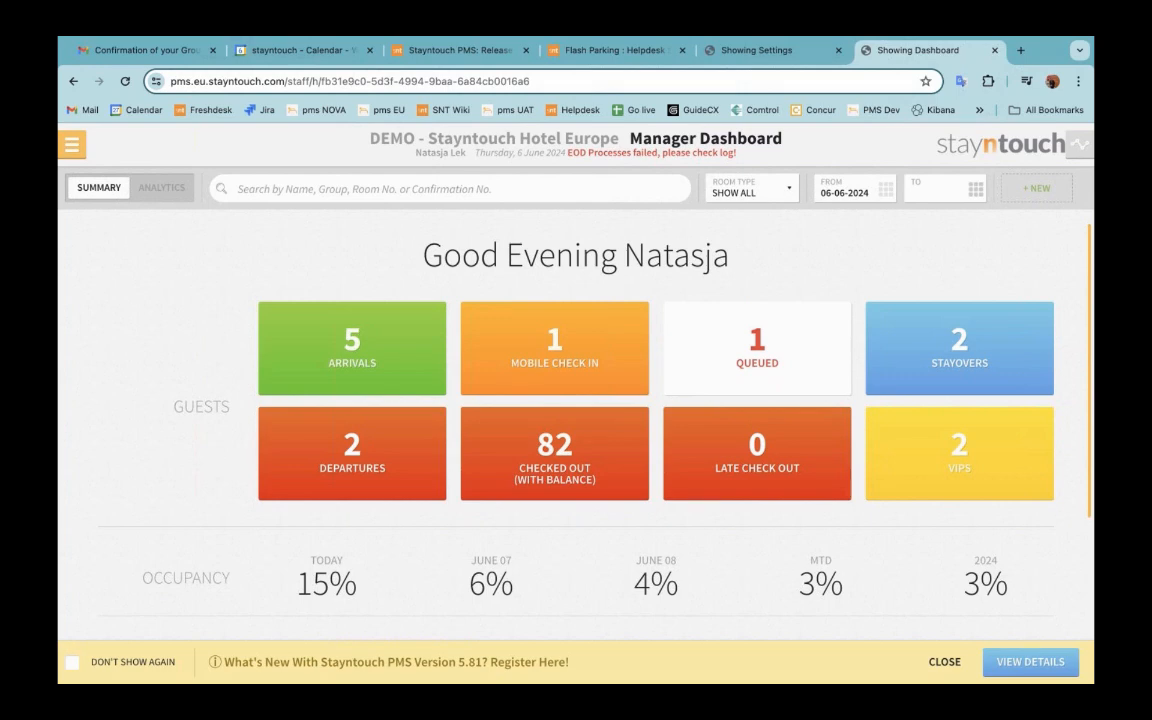
left_click(383, 375)
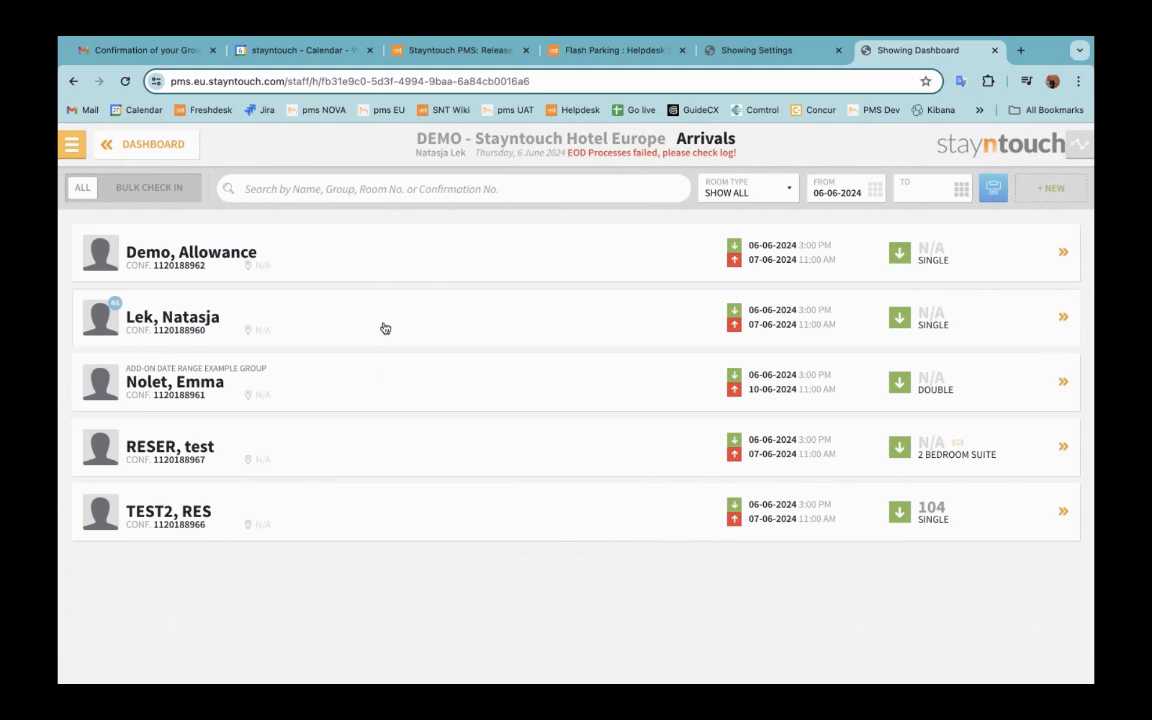
left_click(490, 334)
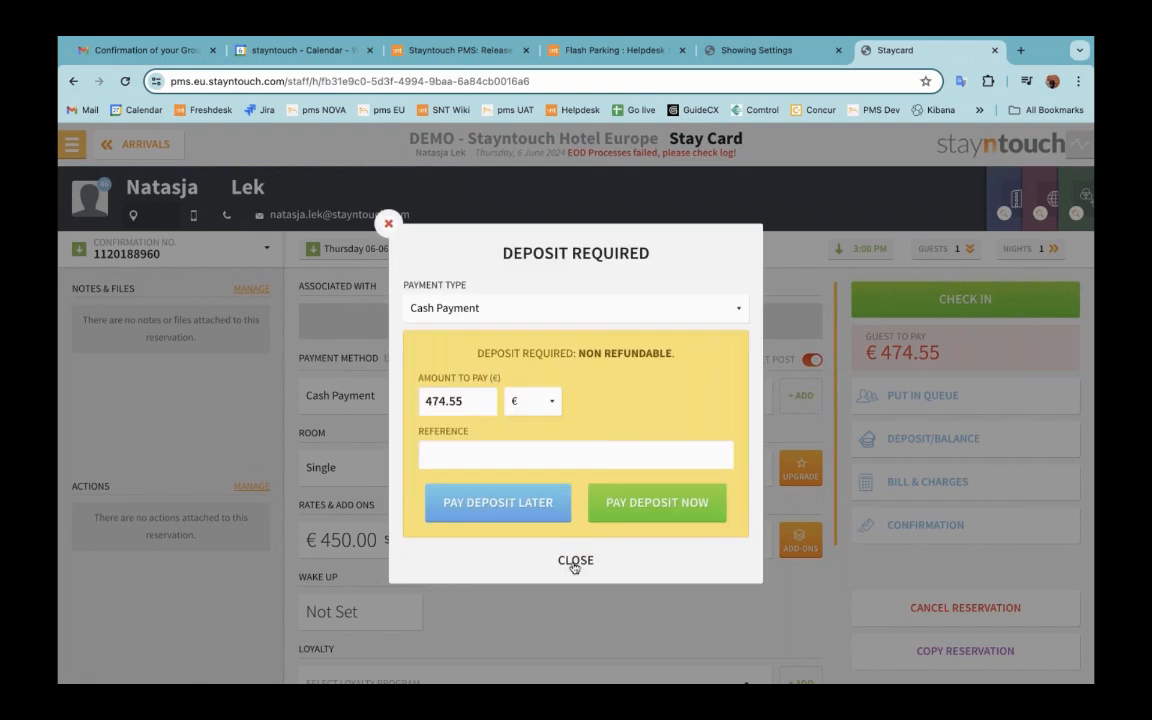
left_click(575, 562)
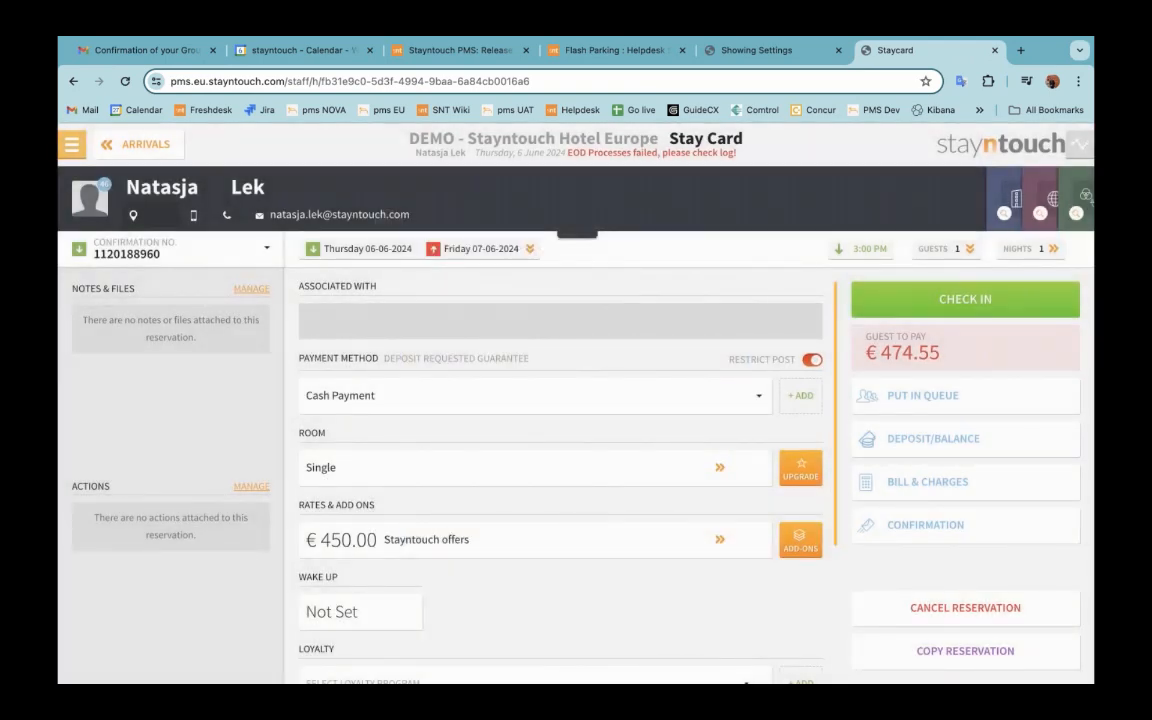
- Attach the Hotel Automation company card to the reservation without applying its billing information
left_click(1006, 203)
left_click(240, 200)
left_click(245, 262)
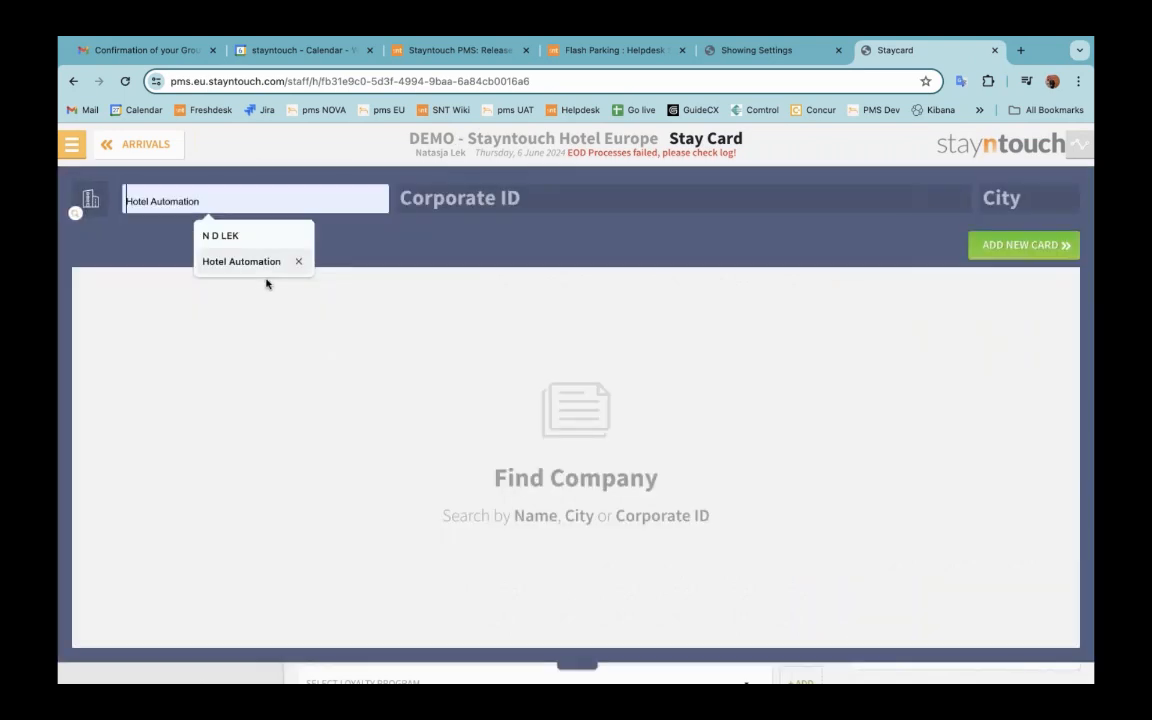
left_click(262, 261)
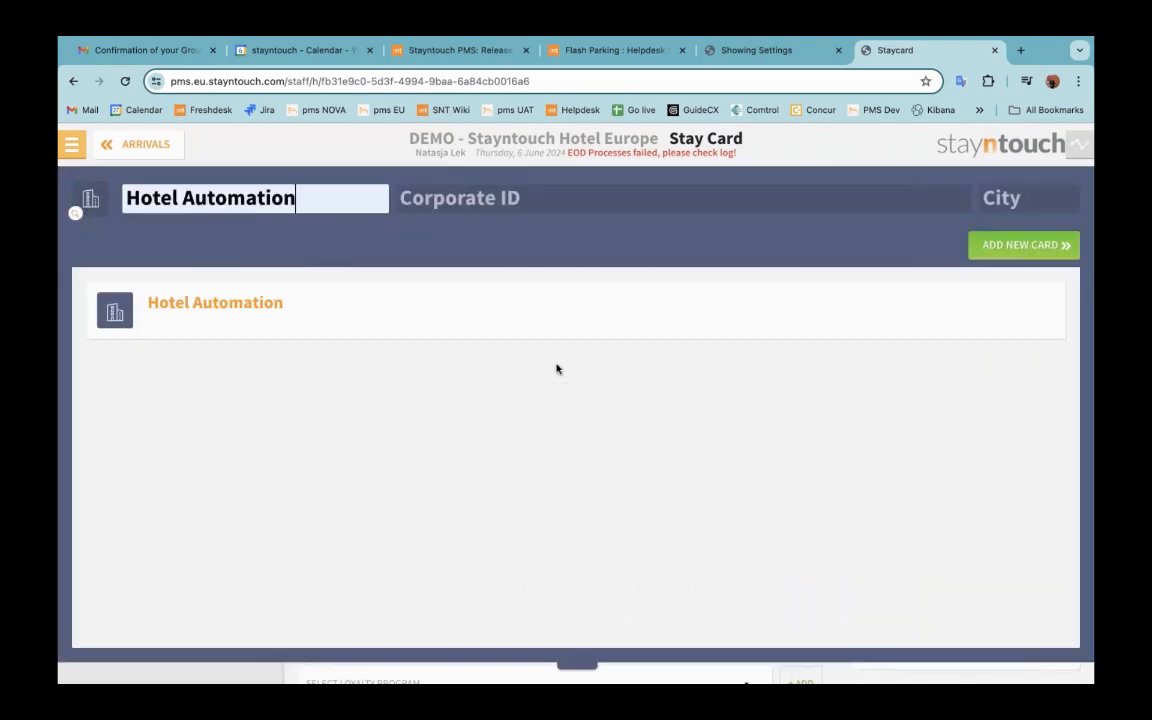
left_click(535, 326)
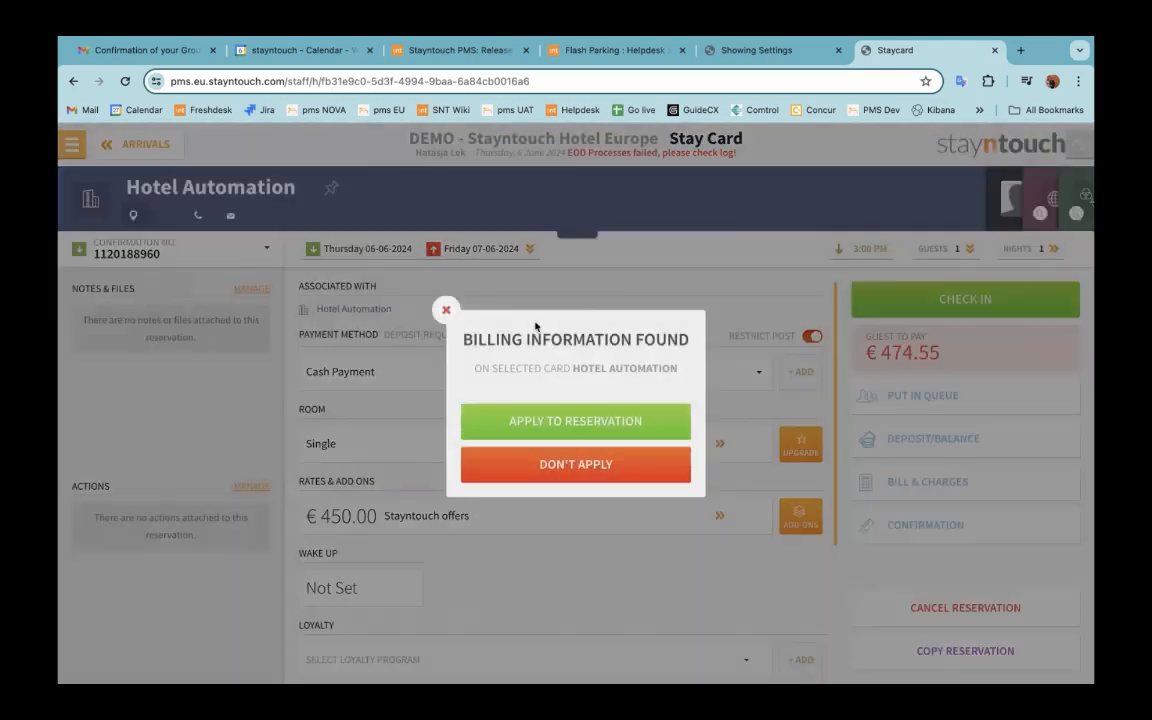
left_click(548, 476)
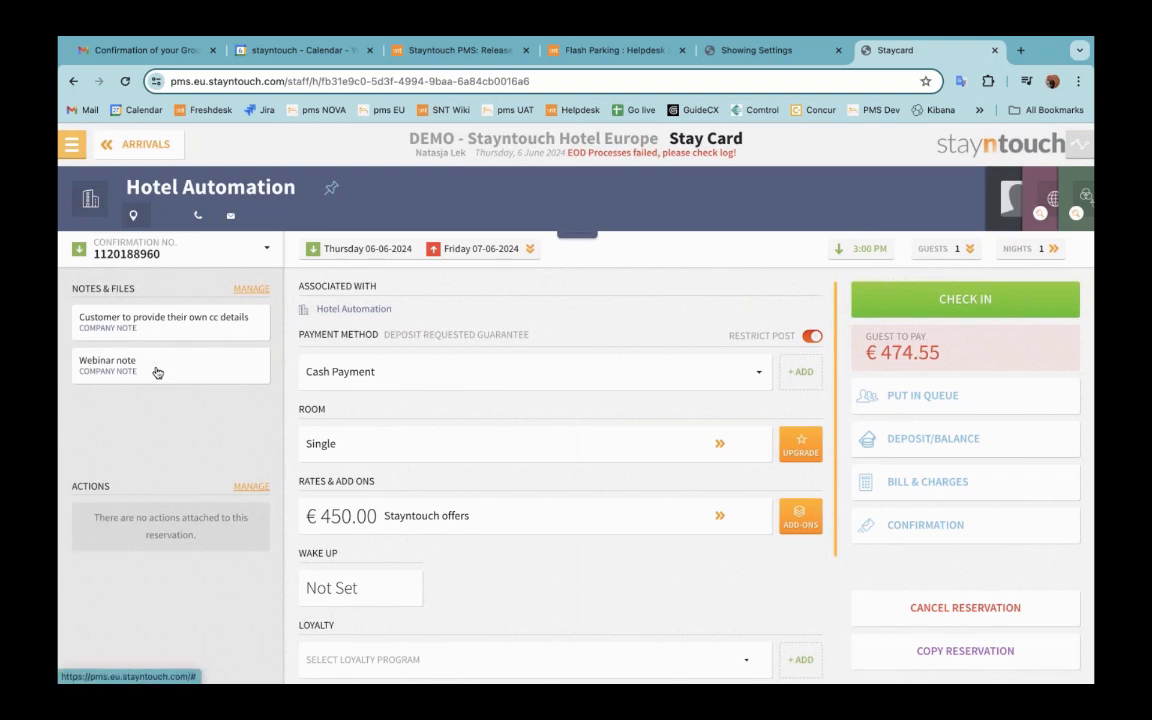
- View the company note "Customer to provide their own cc details" and open the notes on the Hotel Automation card
left_click(111, 331)
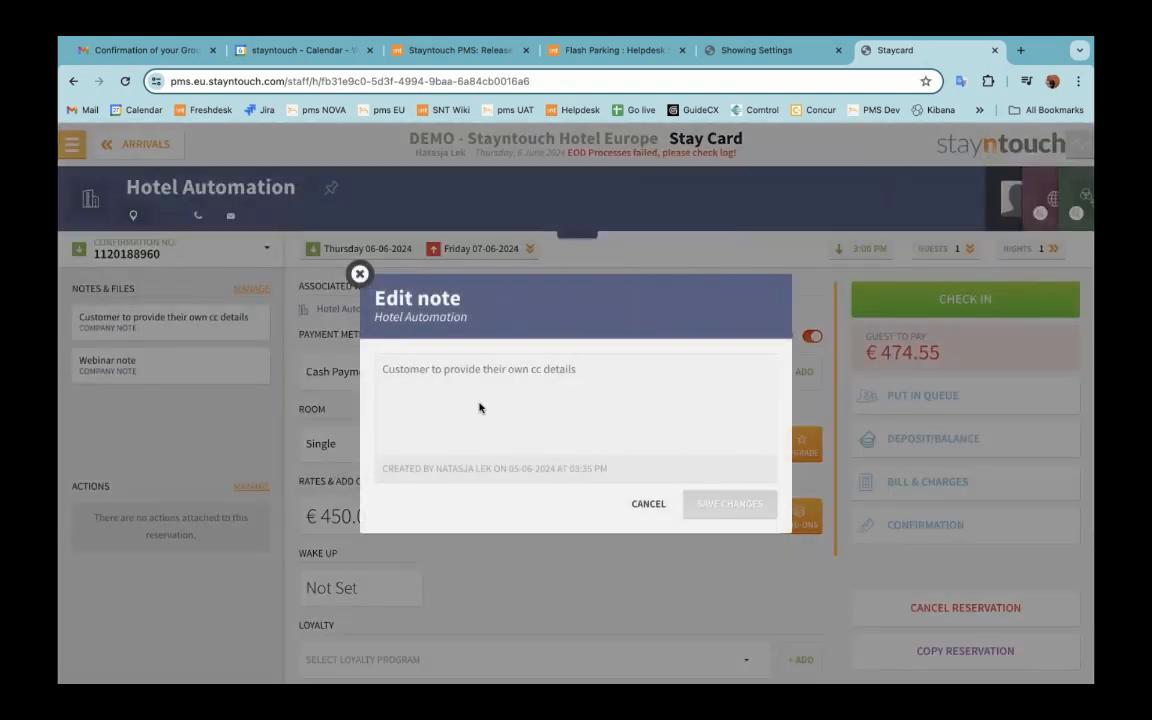
left_click(360, 274)
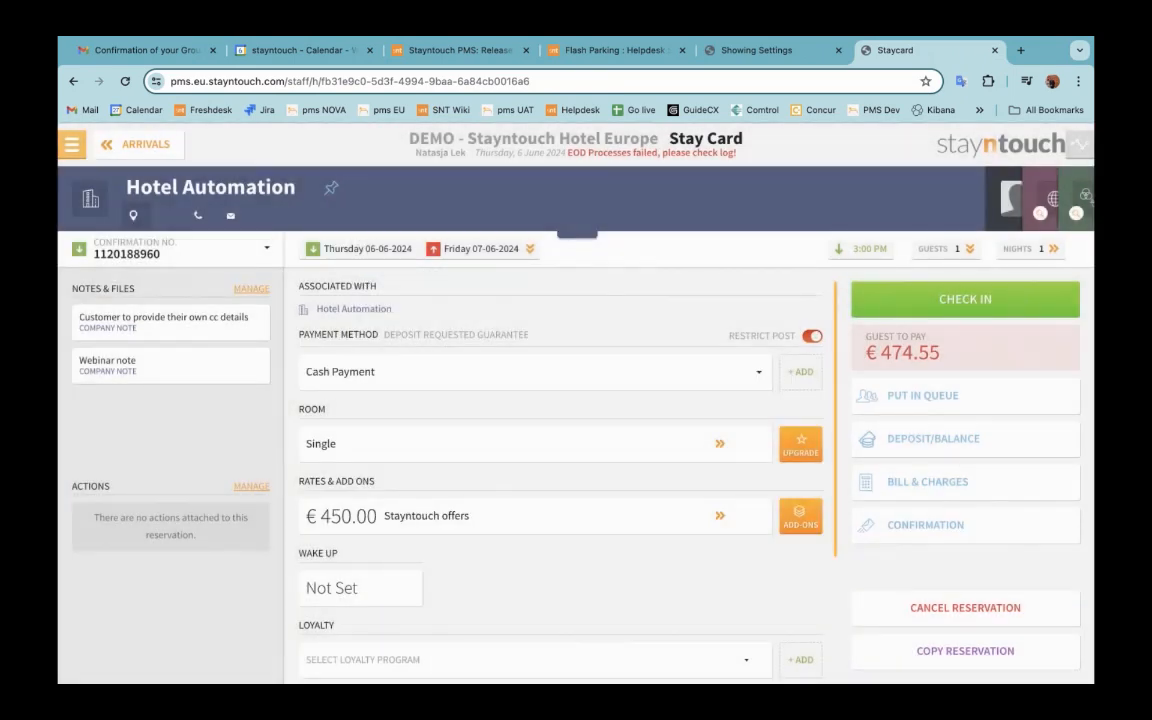
left_click(580, 234)
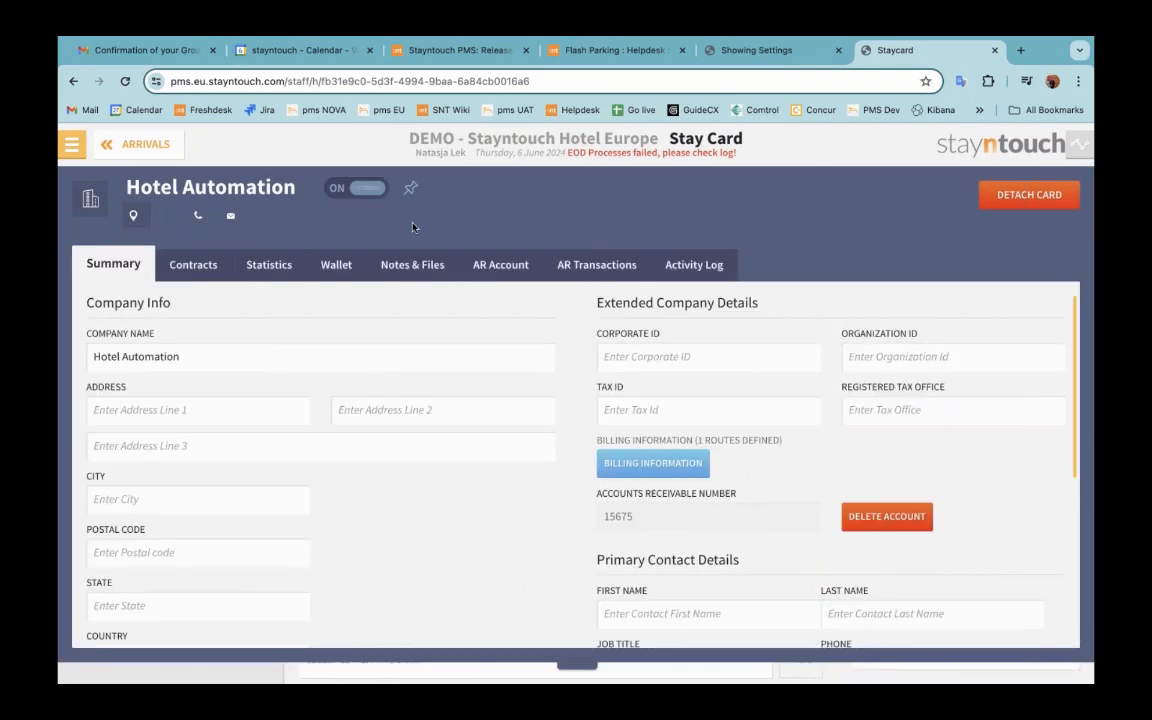
left_click(399, 268)
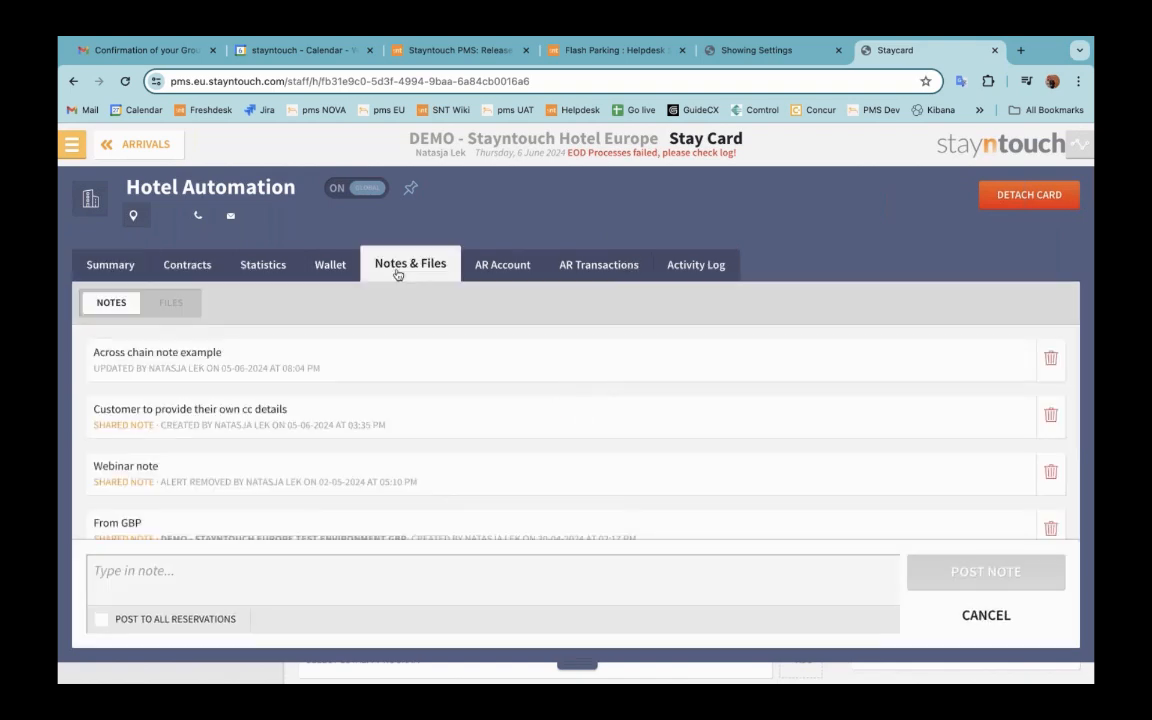
- Change the shared note "Webinar note" to "Webinar note adjustment", updating it in all in-property reservations, and save it
left_click(389, 475)
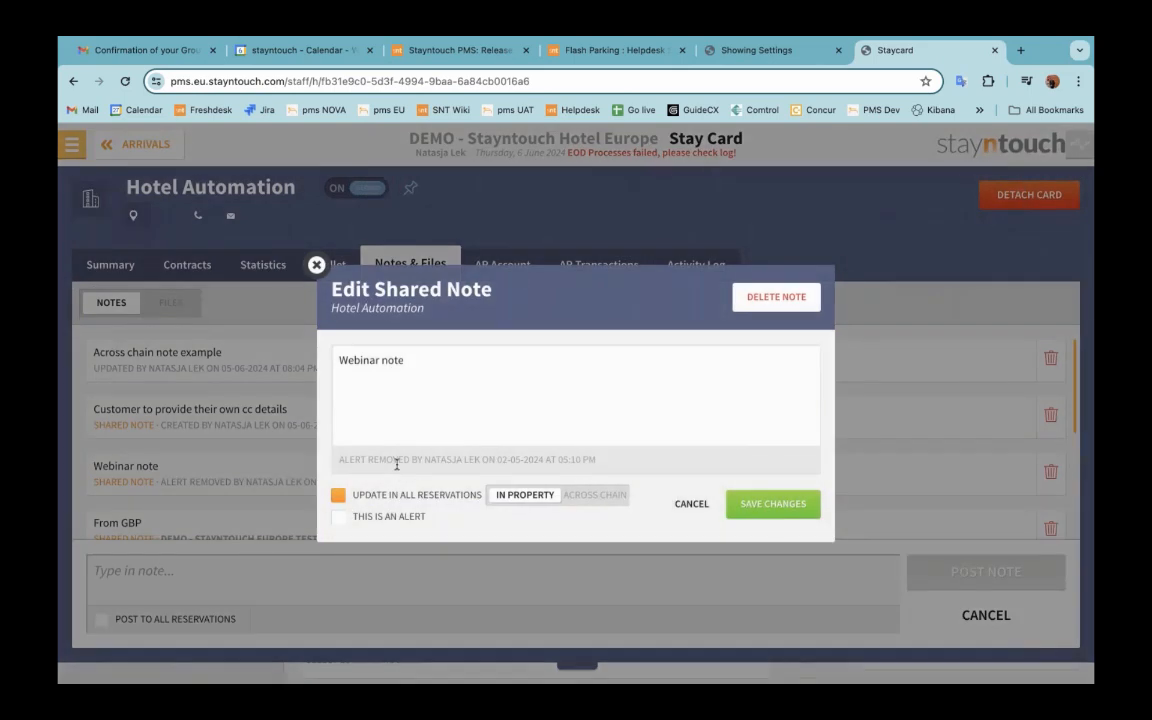
left_click(449, 385)
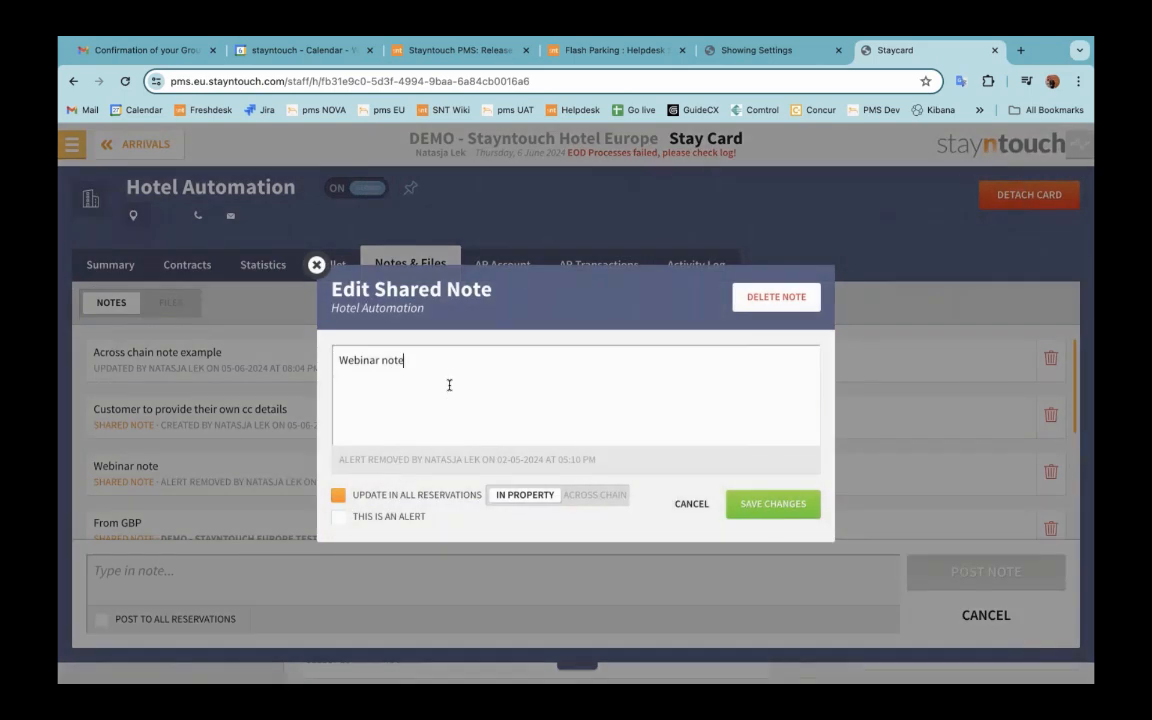
type("adjustment")
left_click(774, 503)
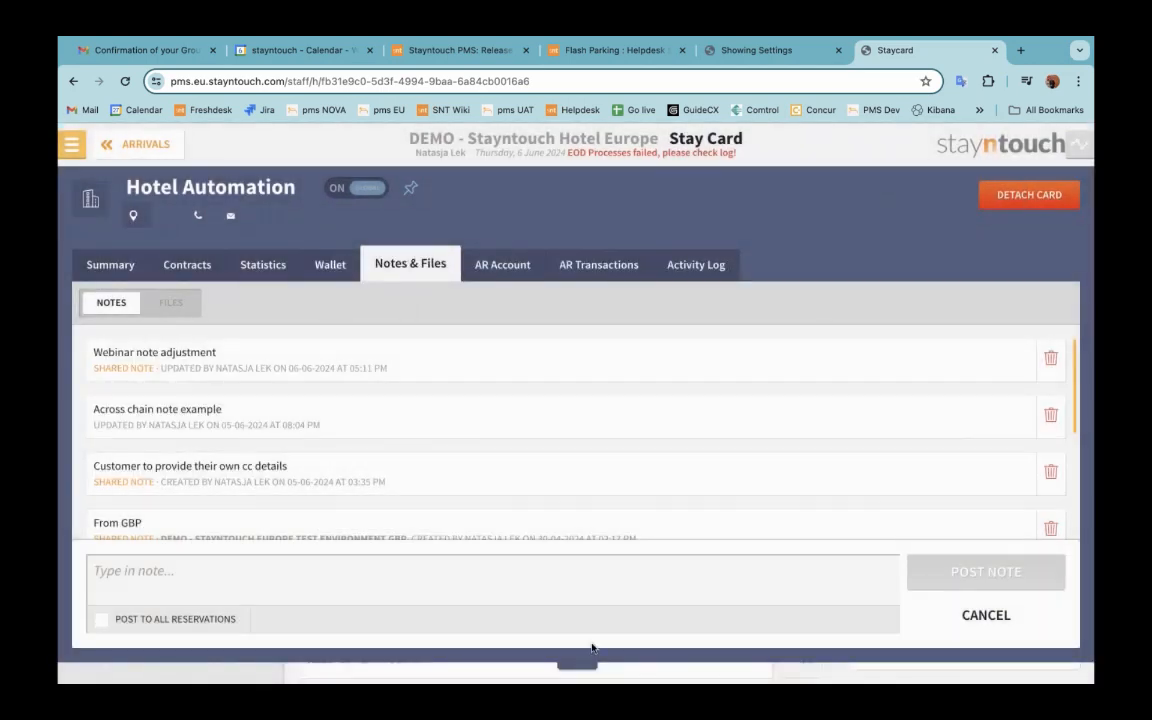
- Turn off updating in all reservations for the "Webinar note adjustment" note, save it, and check the reservation's notes
left_click(584, 659)
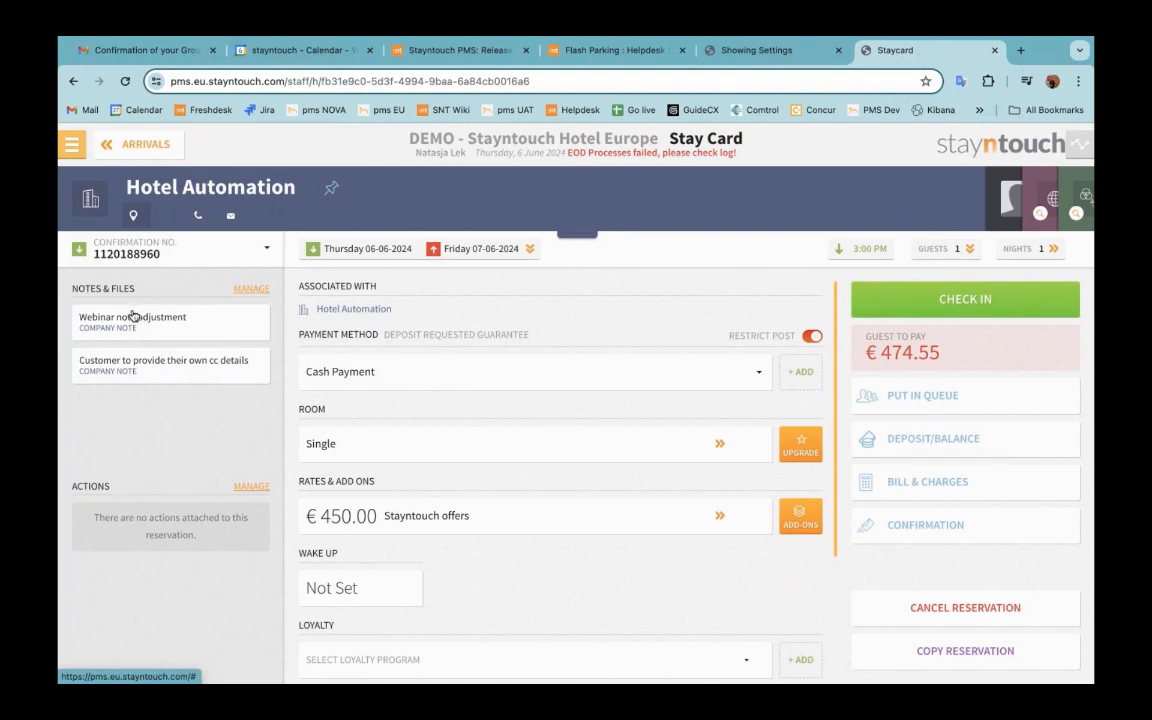
left_click(575, 235)
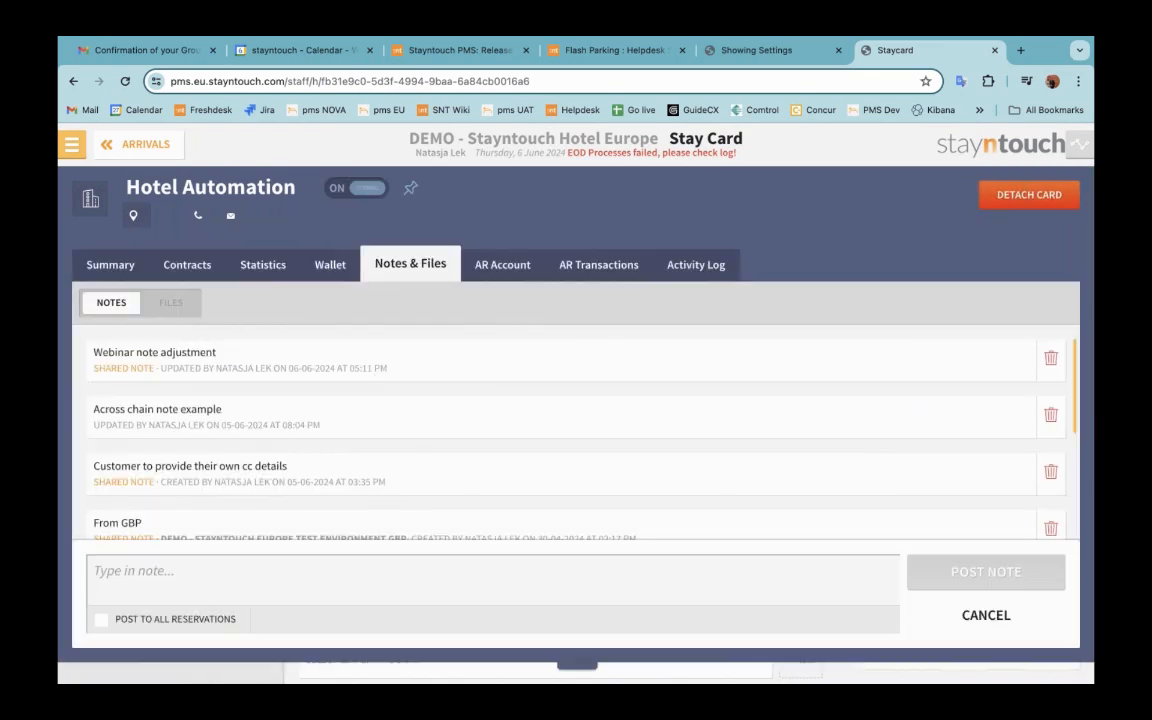
left_click(457, 368)
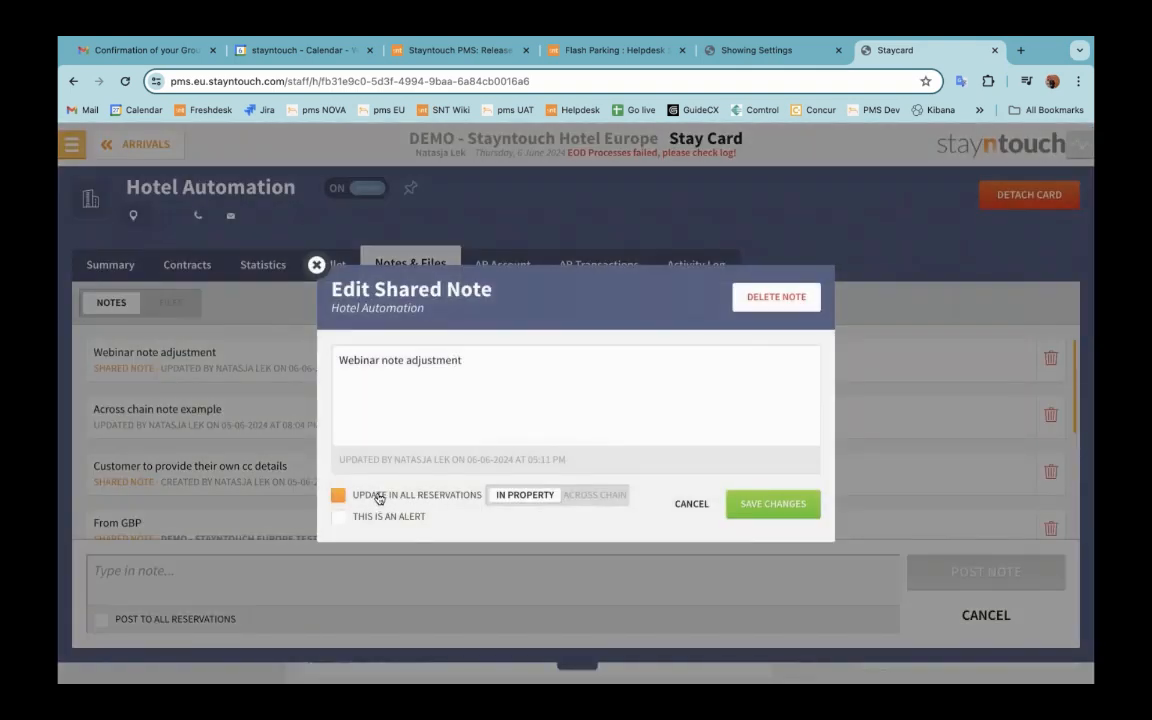
left_click(377, 496)
left_click(777, 508)
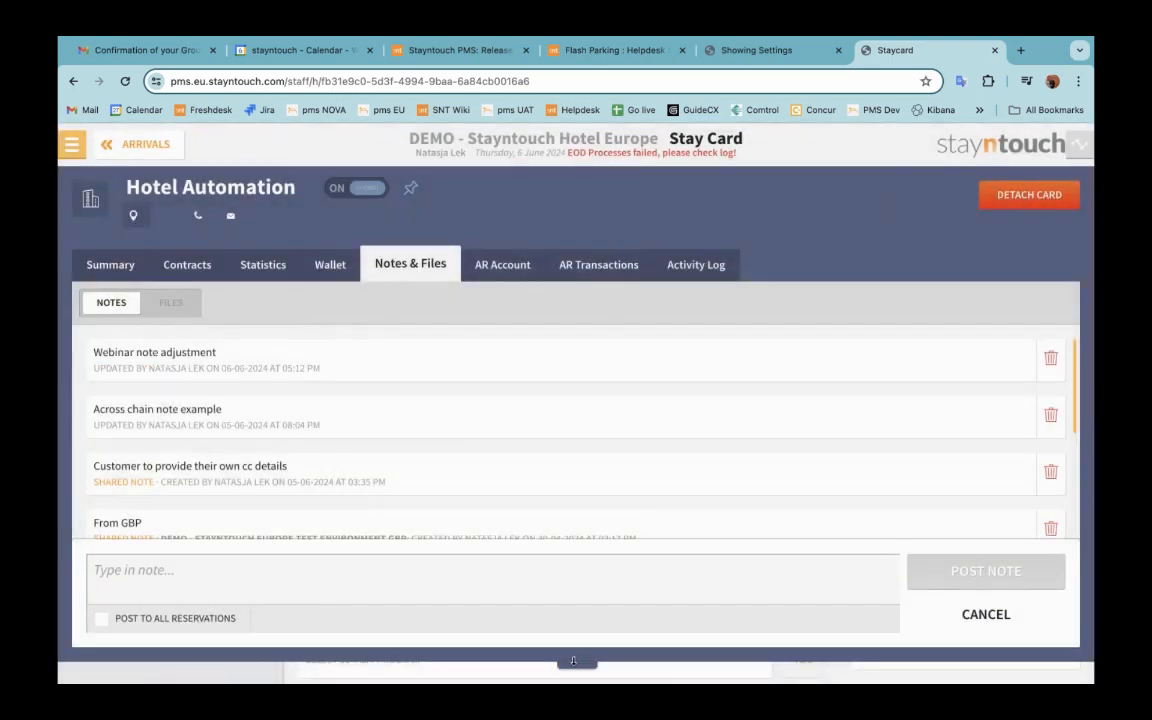
left_click(577, 664)
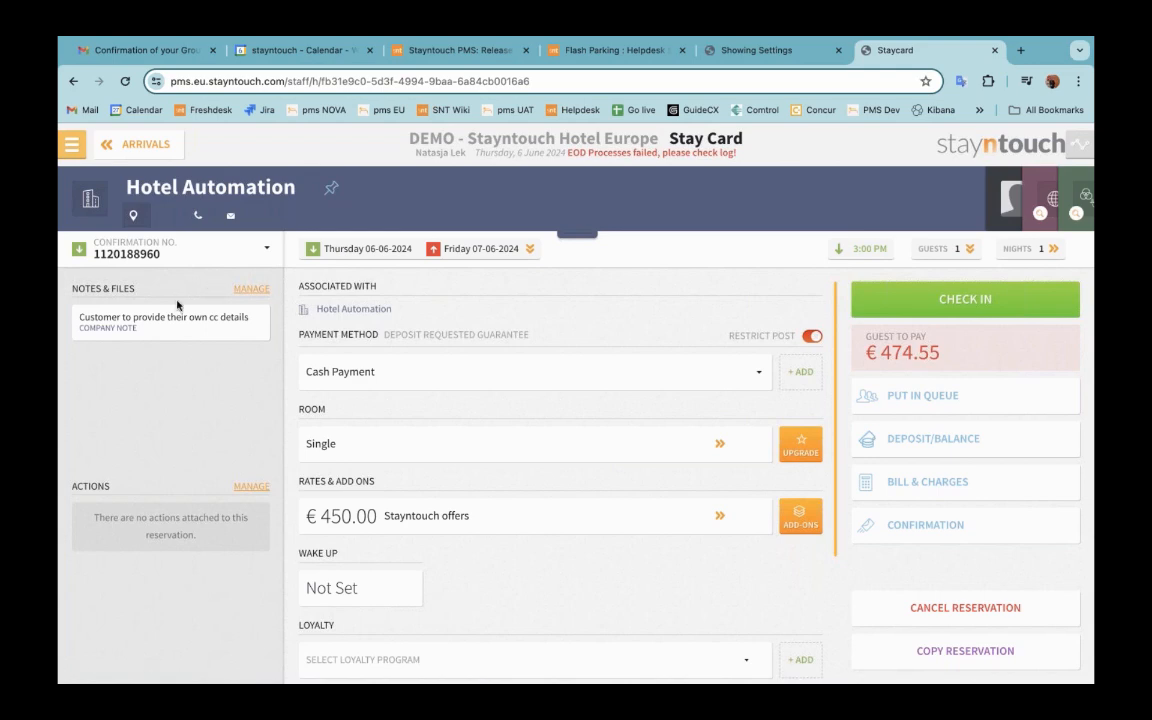
- Share the "Webinar note adjustment" note again by updating it in all in-property reservations, and save the changes
left_click(573, 236)
left_click(501, 357)
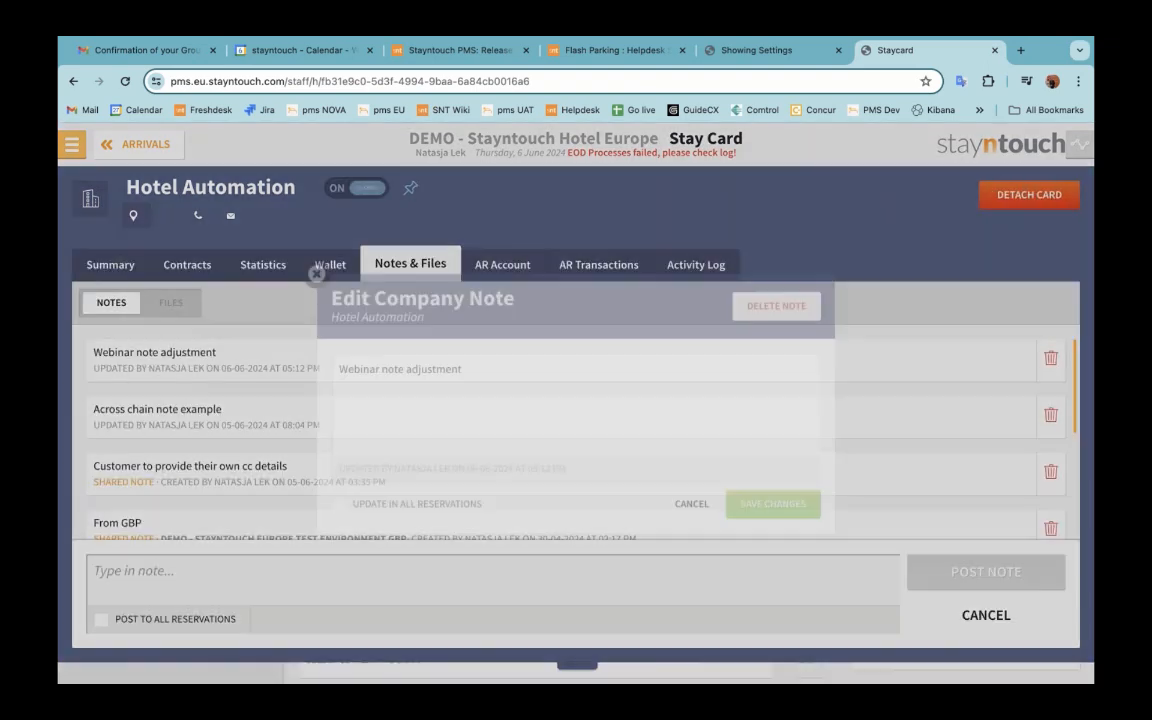
left_click(360, 504)
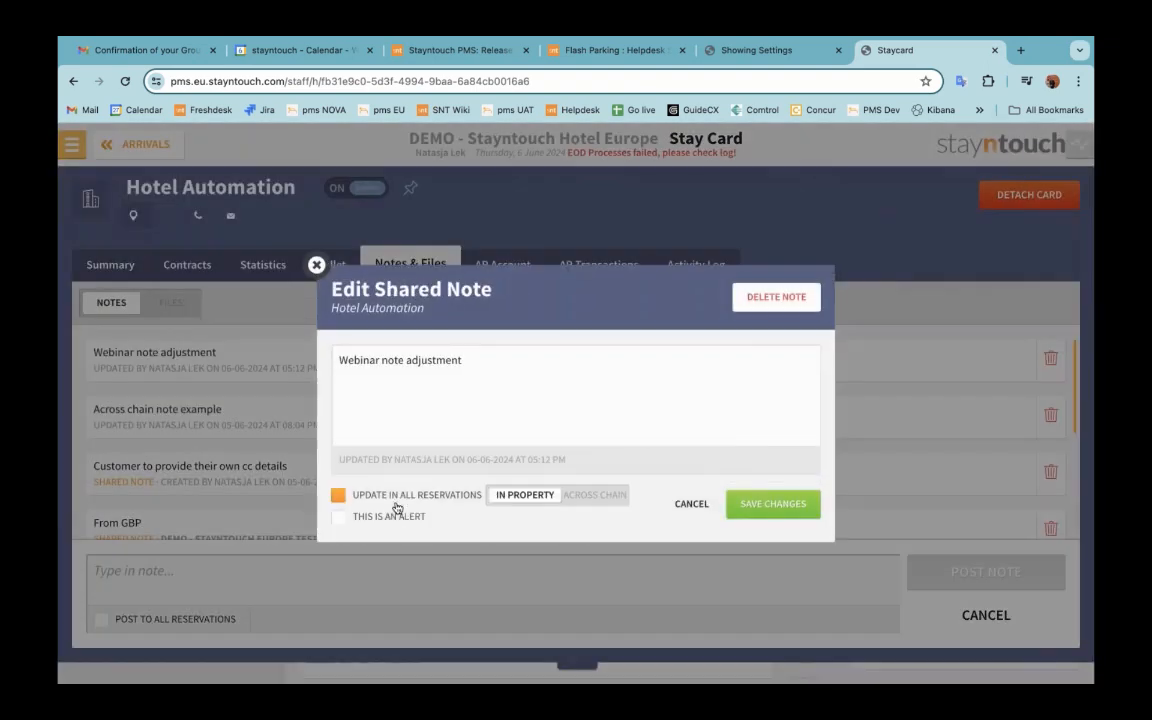
left_click(758, 505)
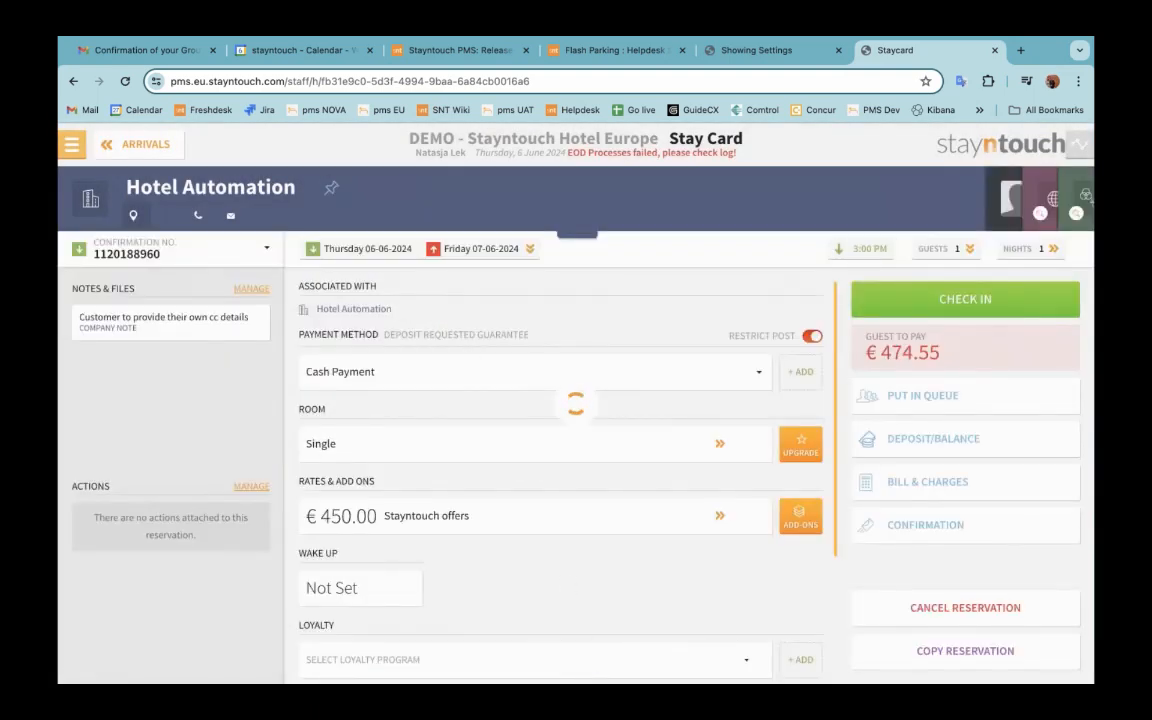
- Delete the "Webinar note adjustment" note from the Hotel Automation card, including its copies on individual staycards
left_click(577, 236)
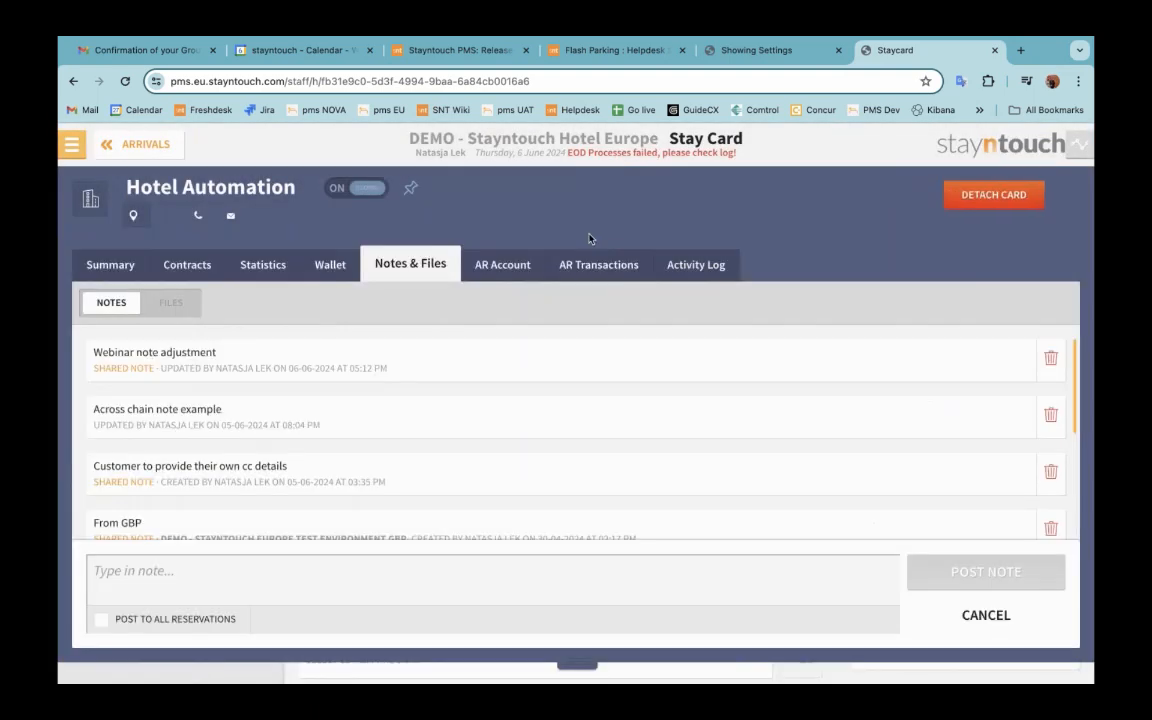
left_click(1050, 358)
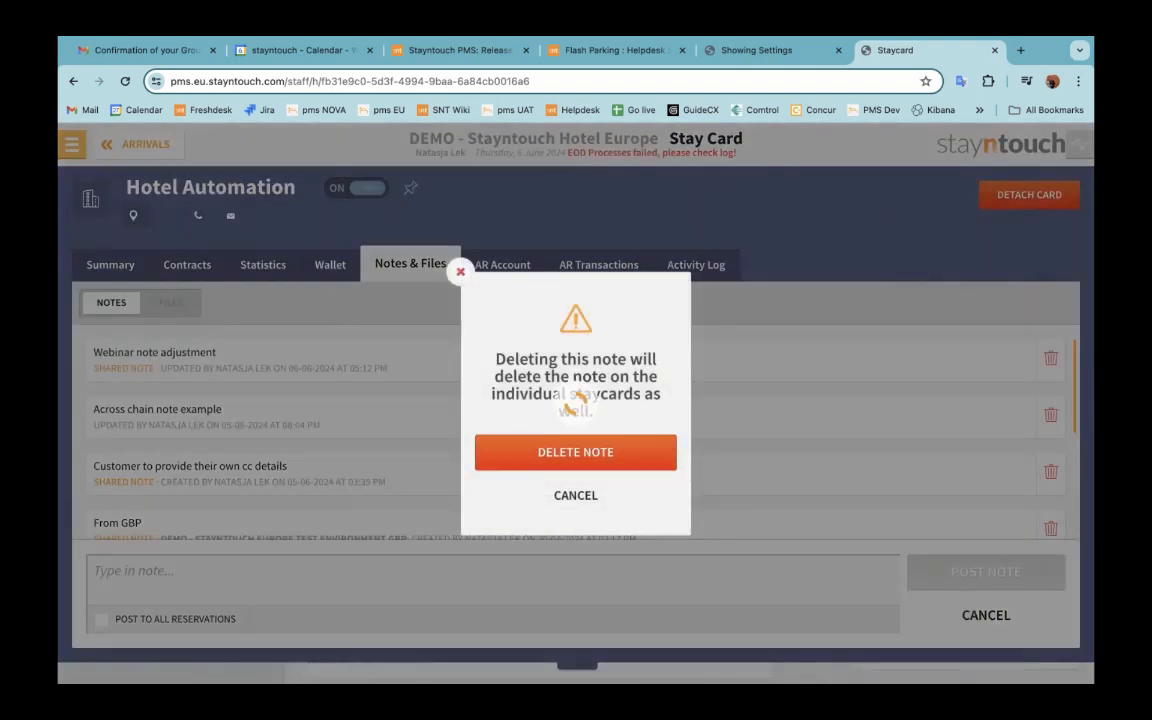
left_click(587, 455)
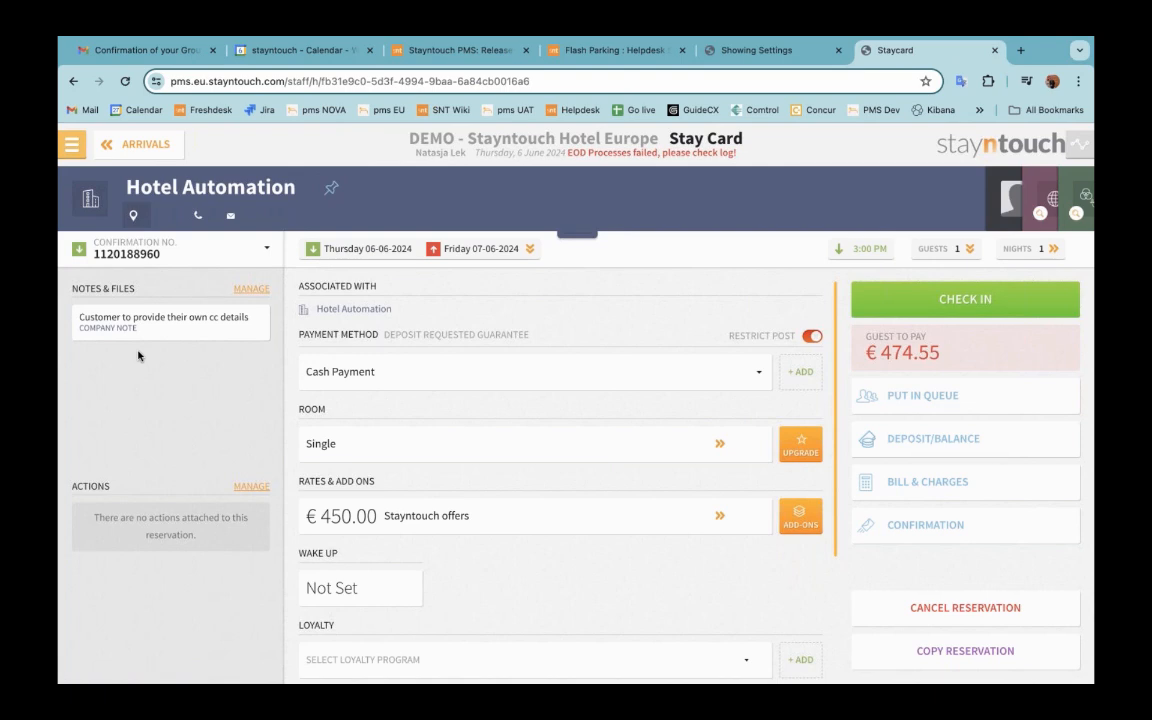
- Detach the Hotel Automation company card from the reservation
left_click(515, 211)
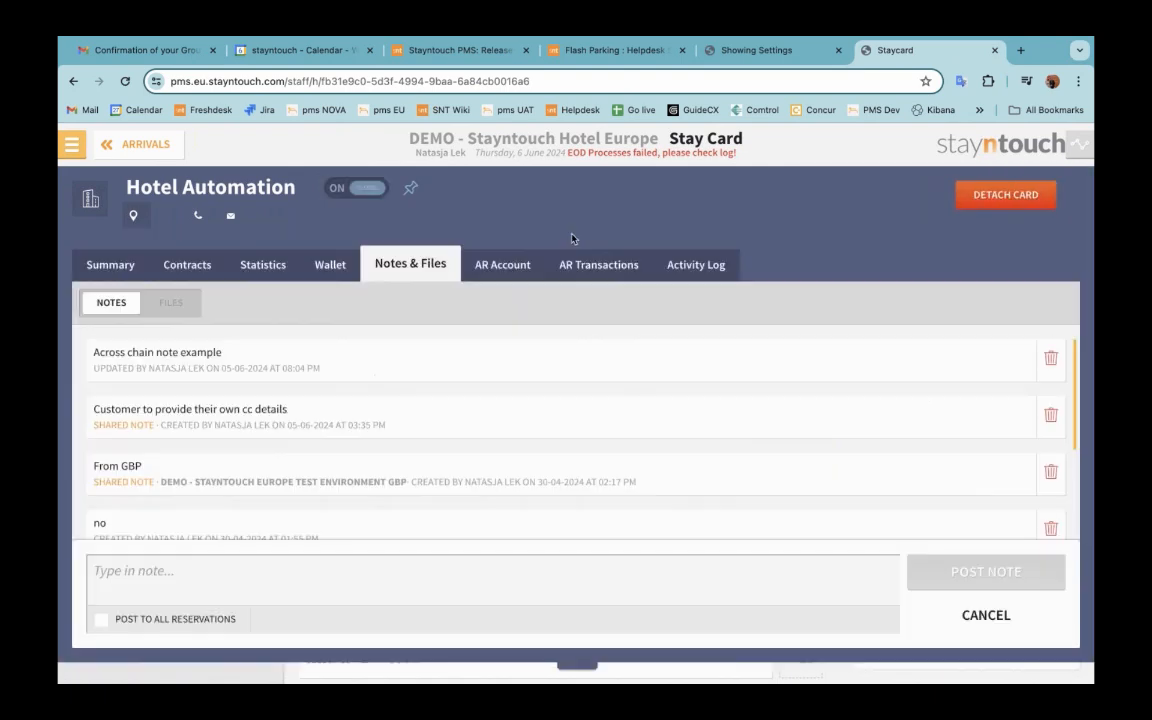
left_click(1029, 194)
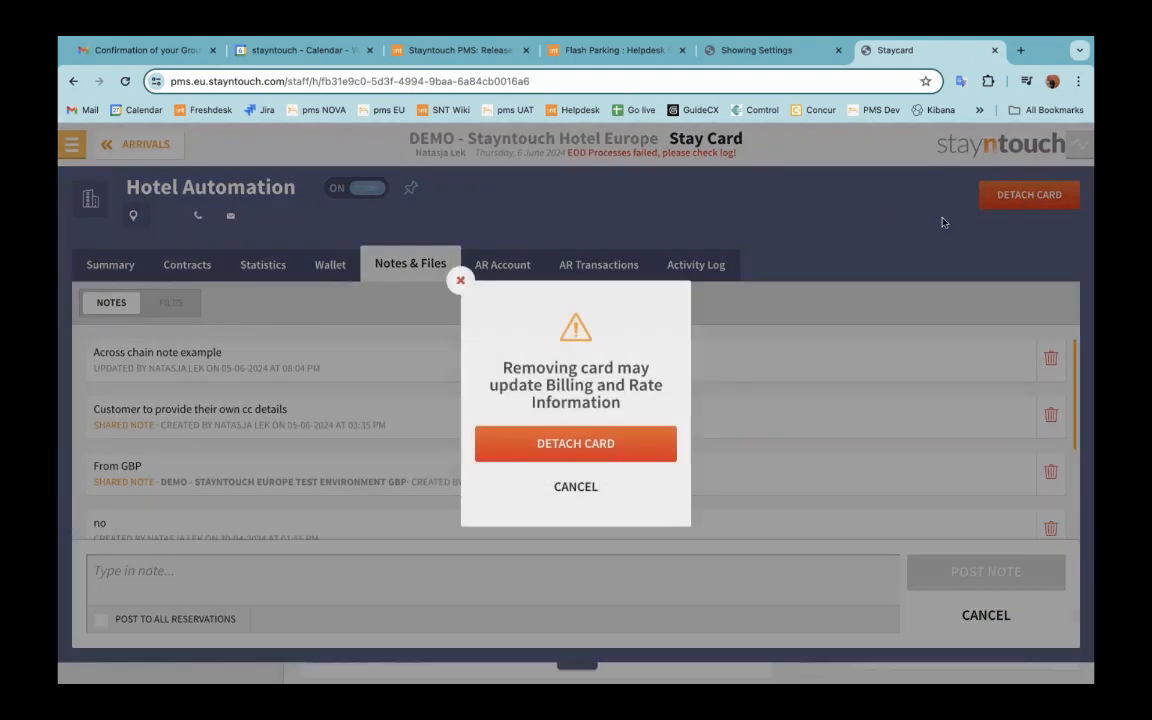
left_click(577, 444)
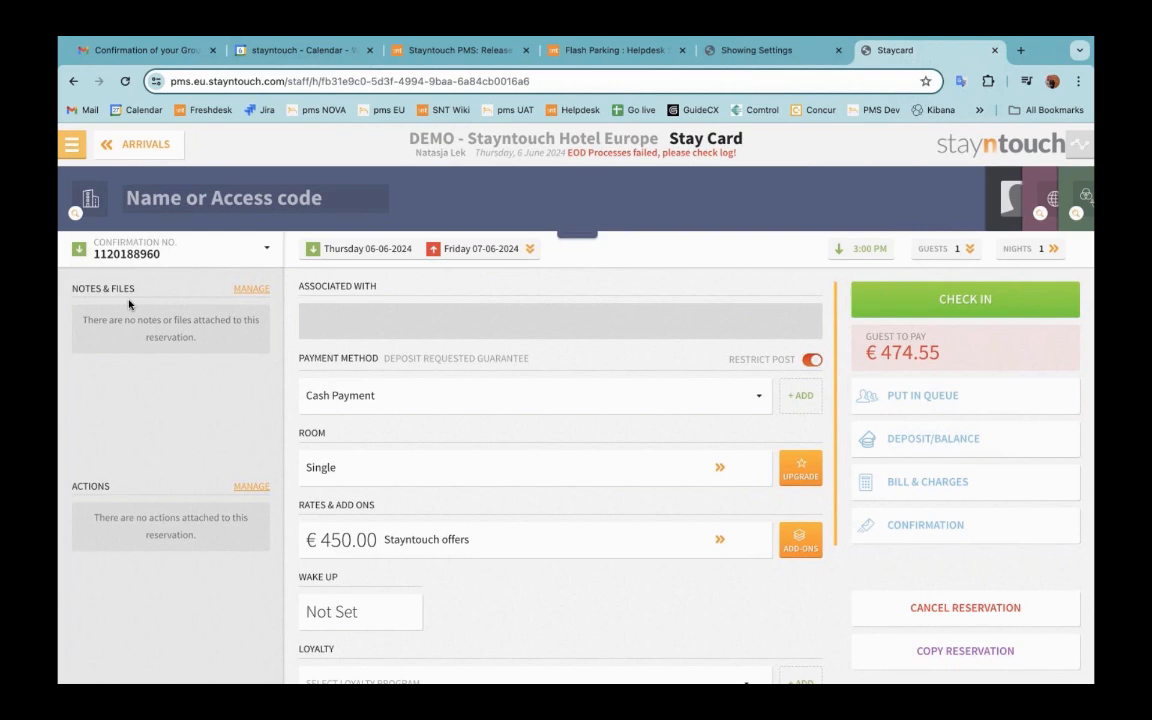
- Open the Rate & Add-On Settings in the hotel admin and look at the add-on date range and sets option
left_click(70, 142)
left_click(145, 620)
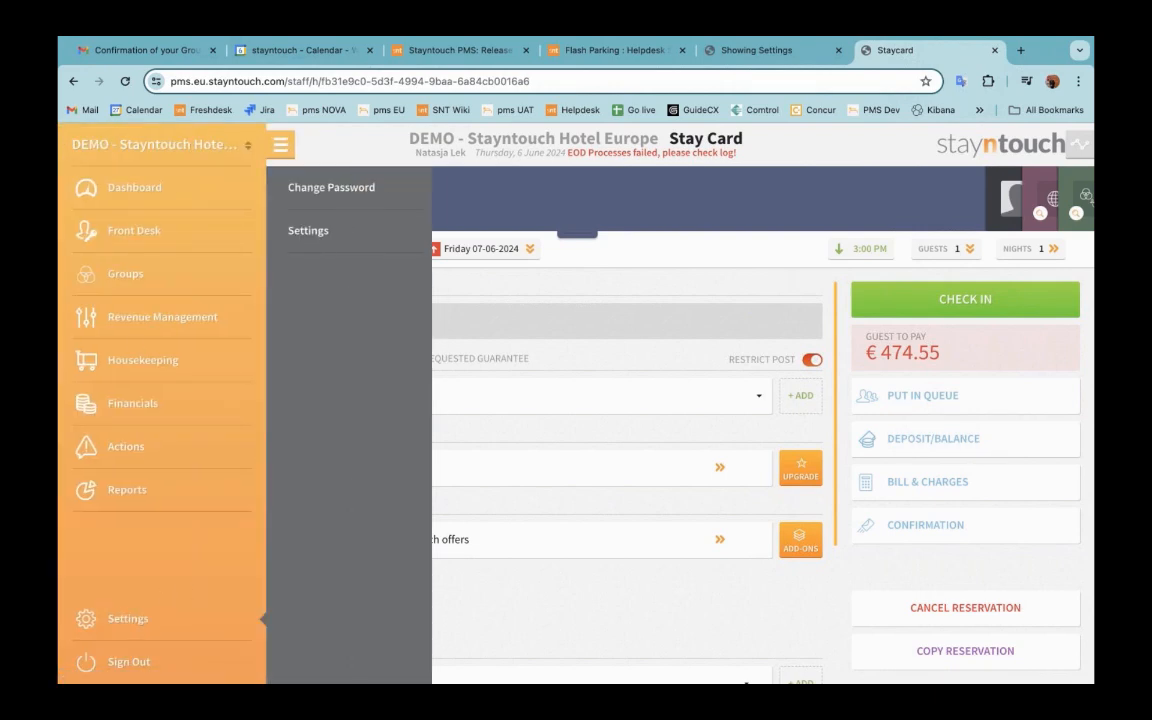
left_click(308, 246)
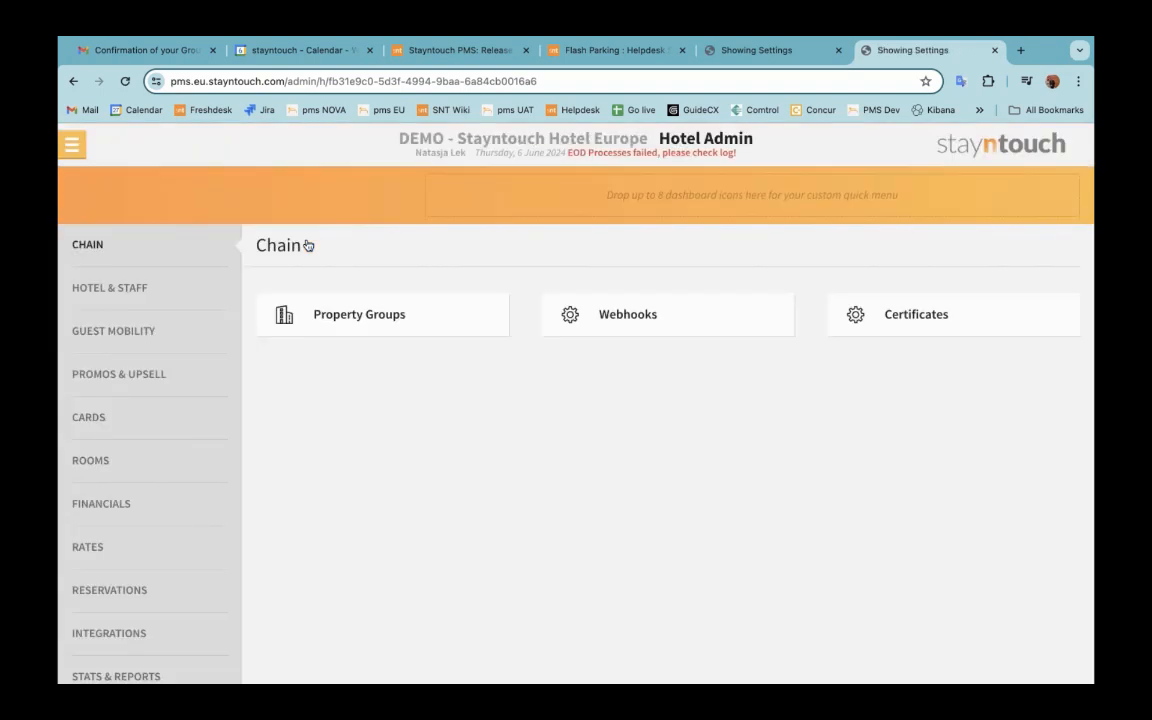
left_click(141, 560)
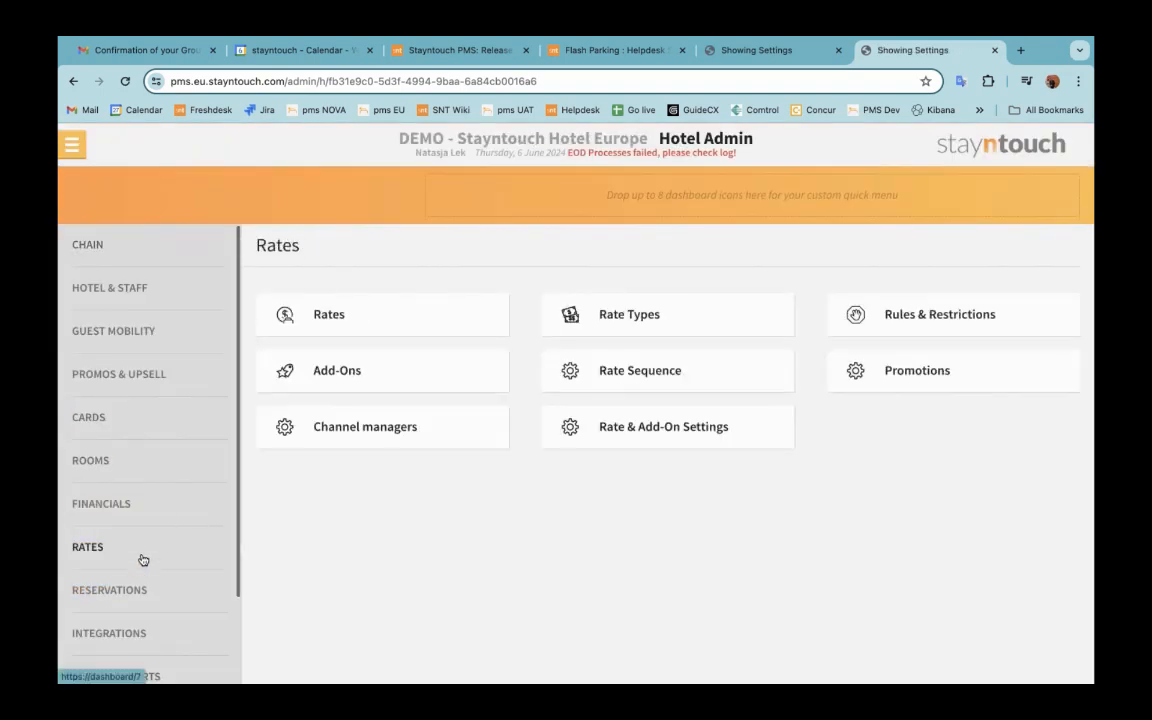
left_click(666, 427)
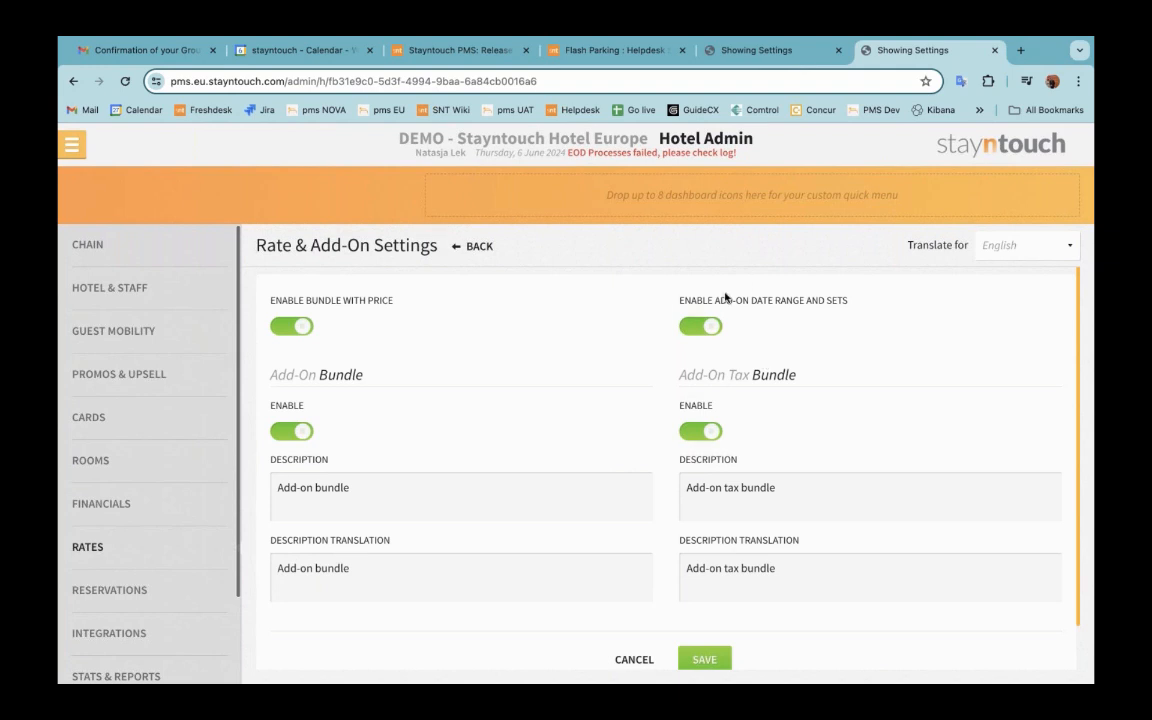
- Open the PMS add-on "Add-on with date range" and bring up its list of date ranges
left_click(489, 247)
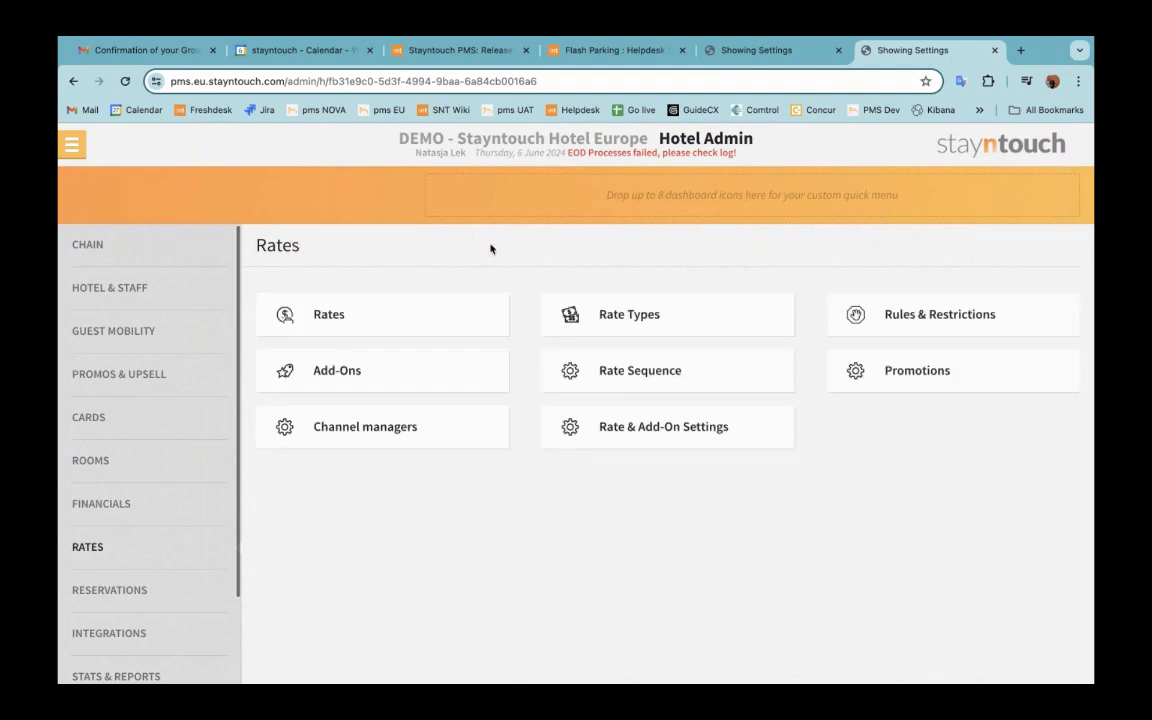
left_click(386, 370)
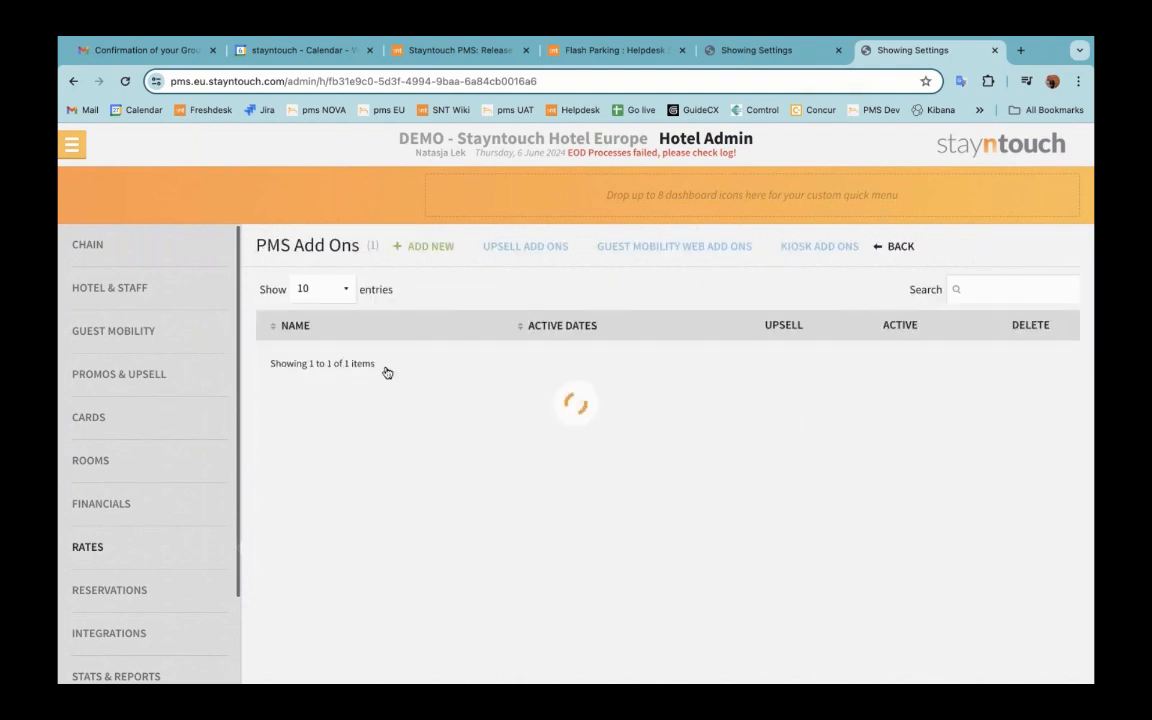
scroll(438, 407, "down", 2)
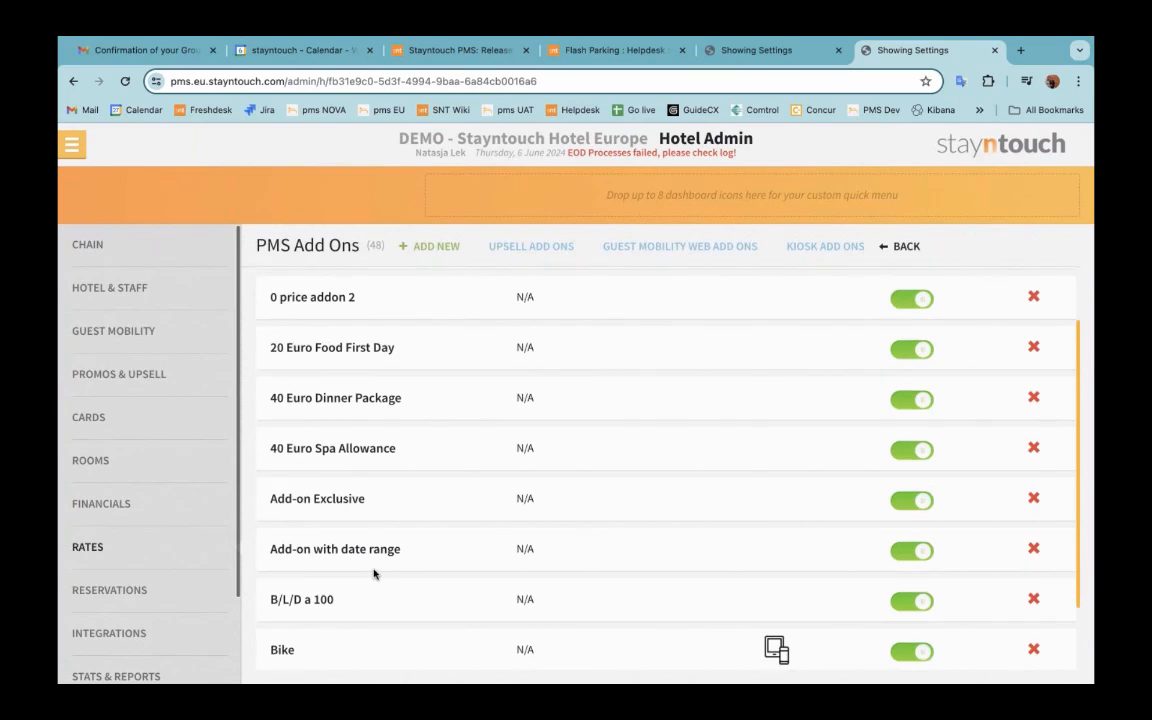
left_click(368, 550)
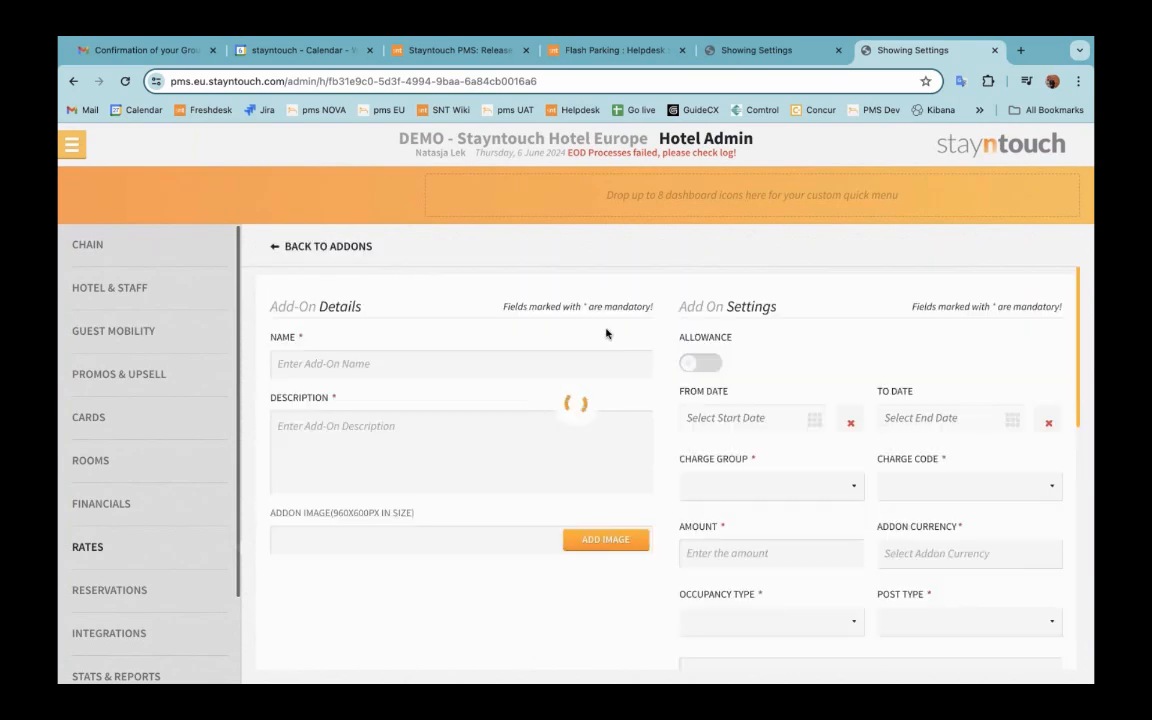
scroll(625, 517, "down", 5)
scroll(591, 521, "down", 10)
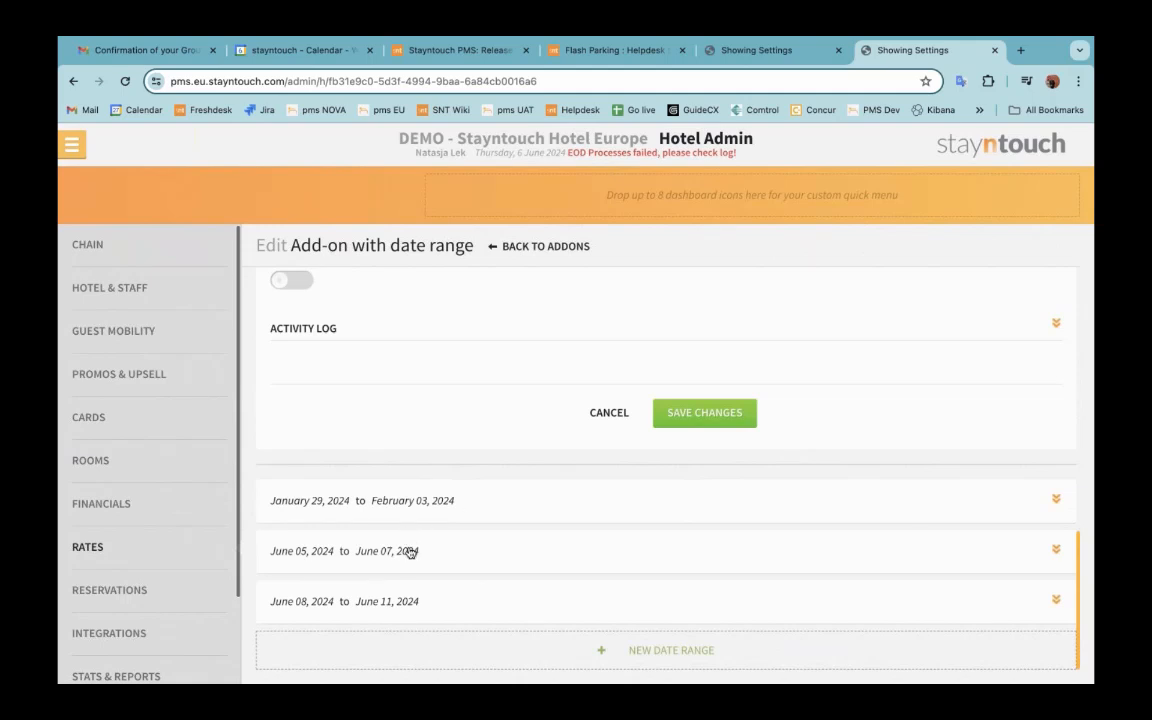
- Review the days and amount of Set 1 in the June 05–07 and June 08–11, 2024 date ranges
left_click(408, 552)
scroll(583, 552, "down", 3)
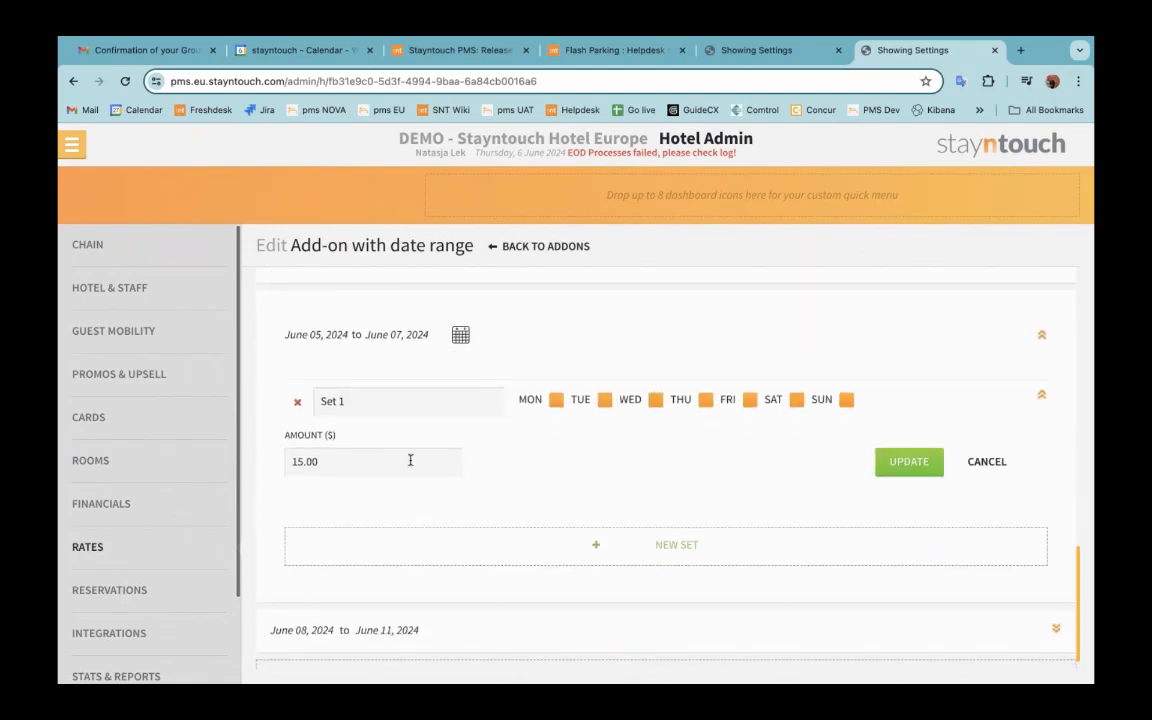
scroll(585, 500, "down", 1)
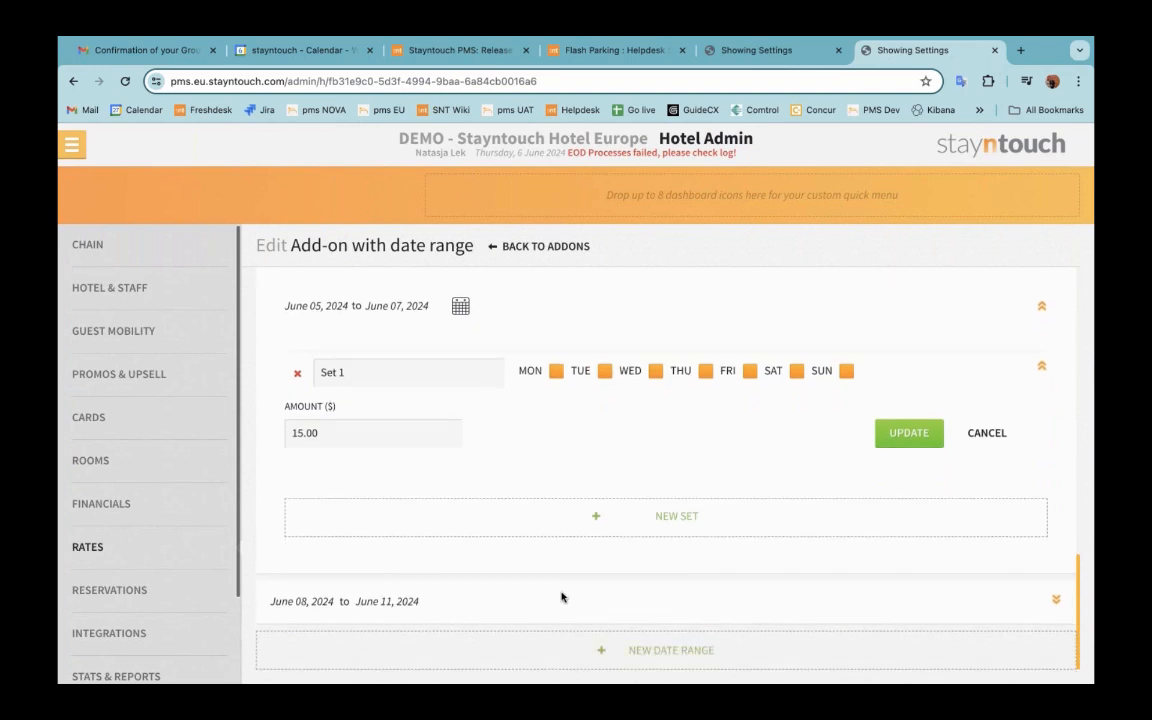
left_click(483, 597)
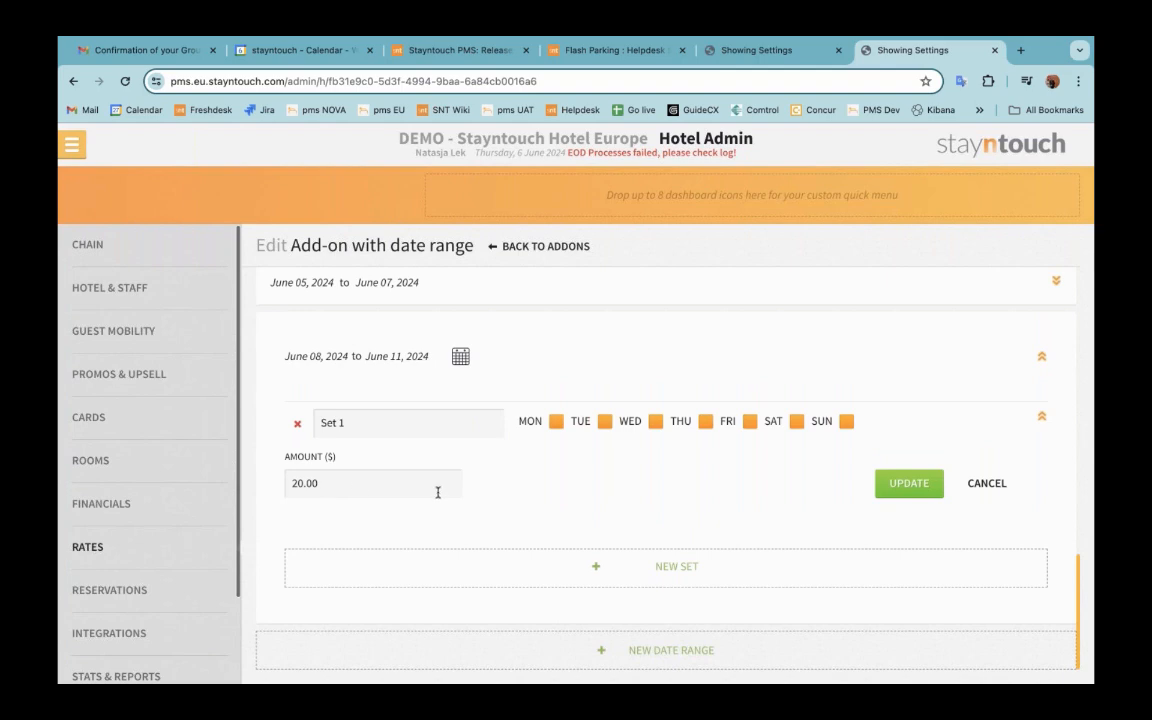
scroll(437, 489, "up", 10)
- Open the details of "Add-on date range example group" from the managed groups
left_click(71, 144)
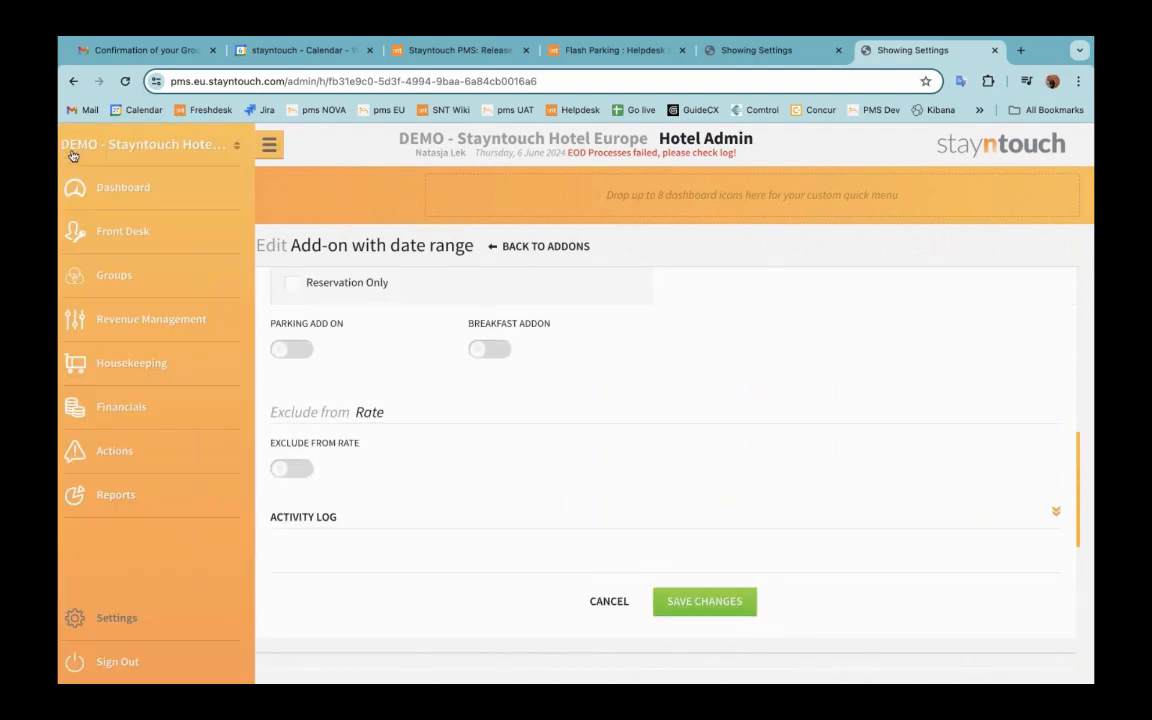
left_click(146, 281)
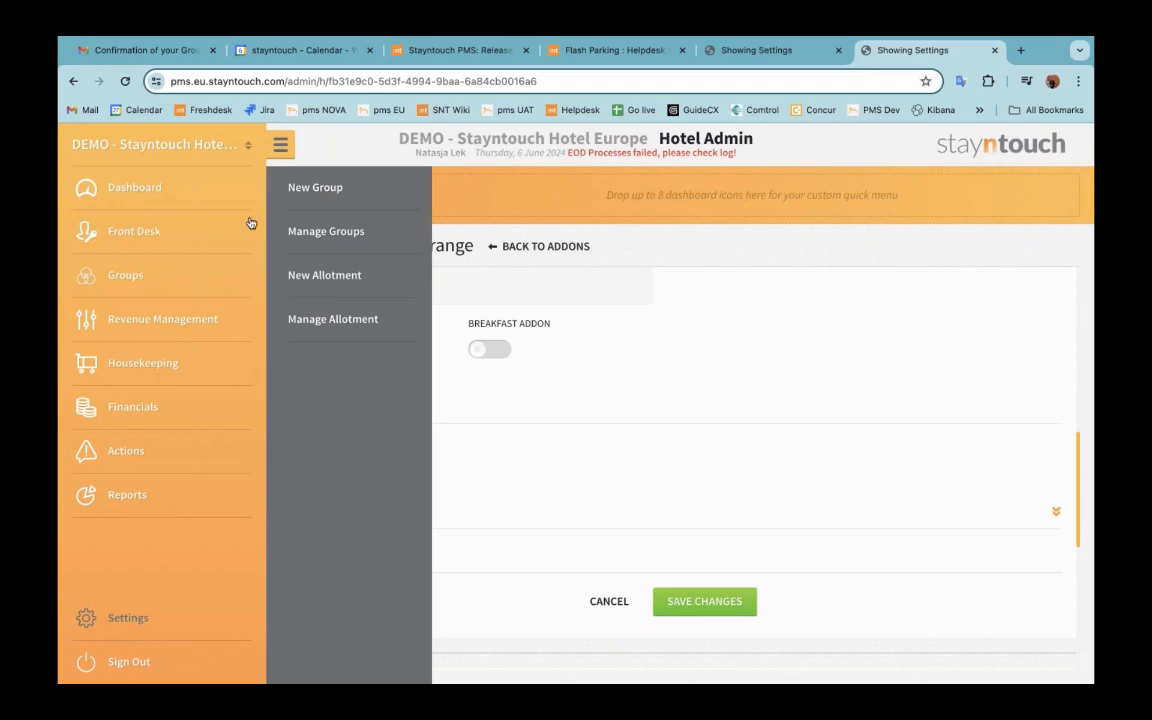
left_click(321, 237)
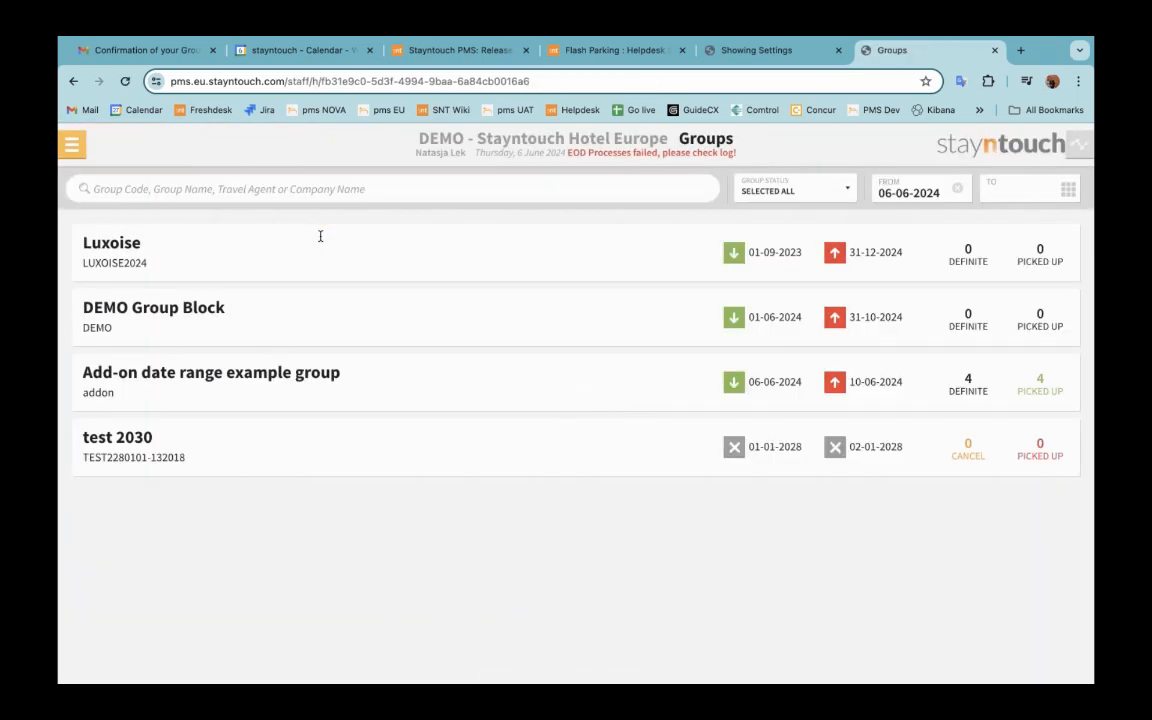
left_click(224, 380)
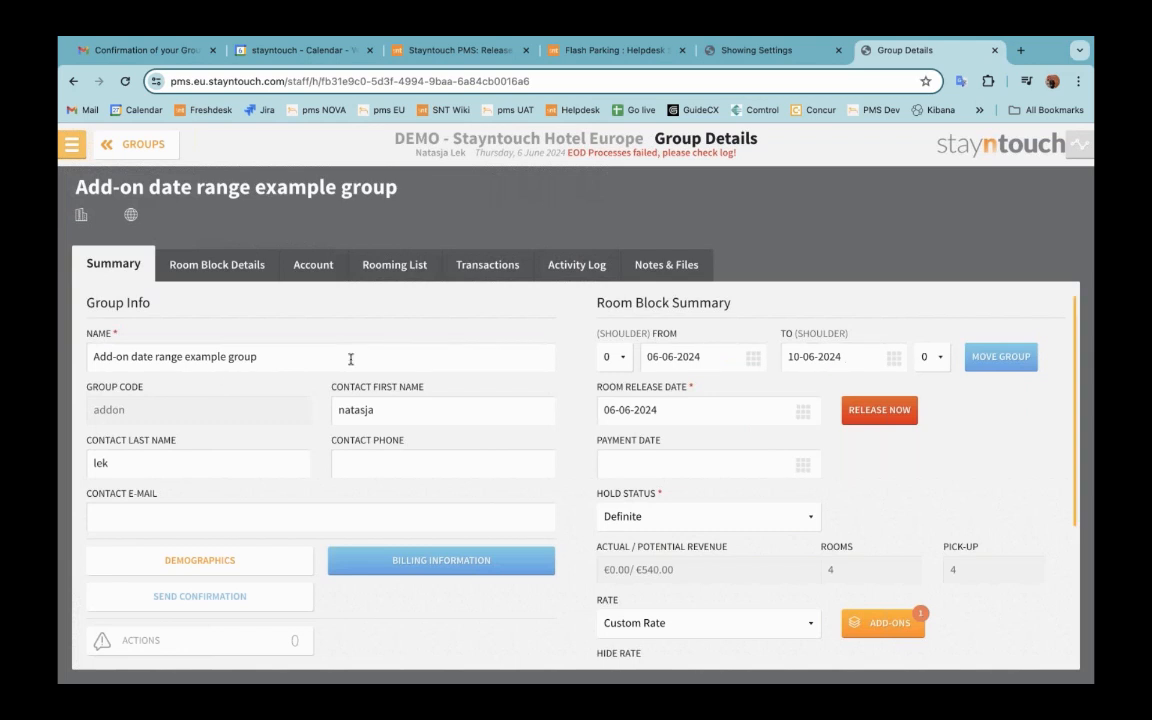
- Review the group's room block summary and open its attached add-ons to inspect their dates and prices
scroll(540, 405, "down", 1)
scroll(540, 405, "down", 1)
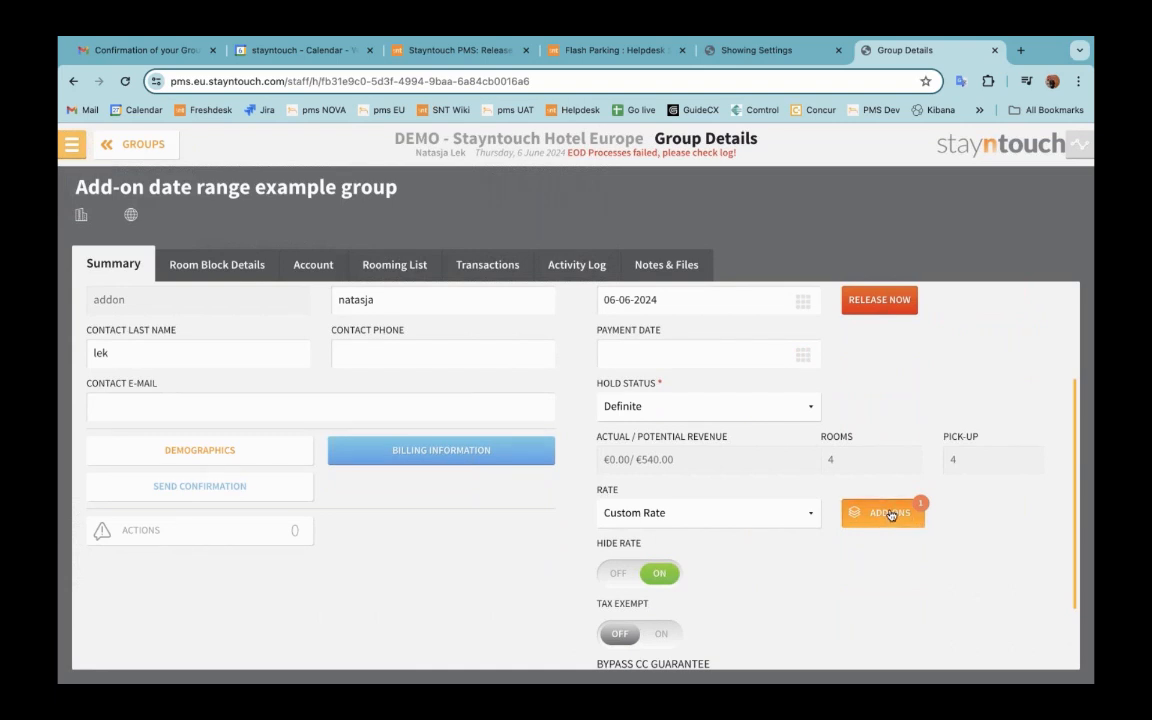
scroll(892, 406, "up", 1)
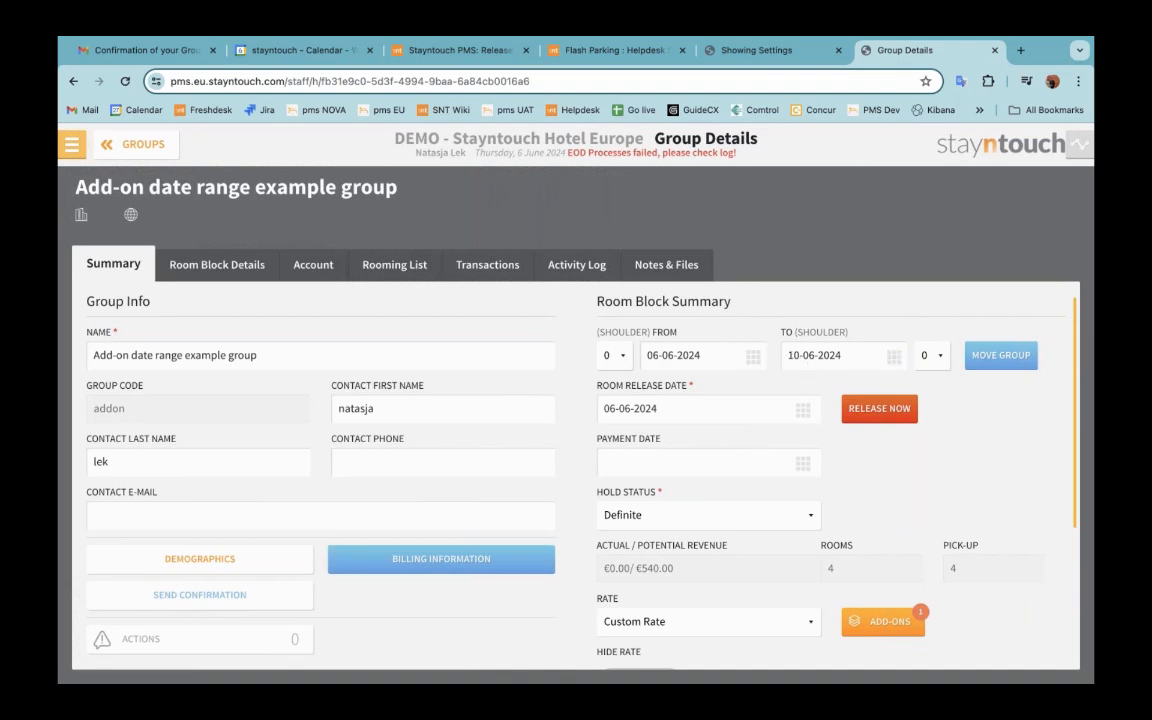
scroll(801, 435, "down", 1)
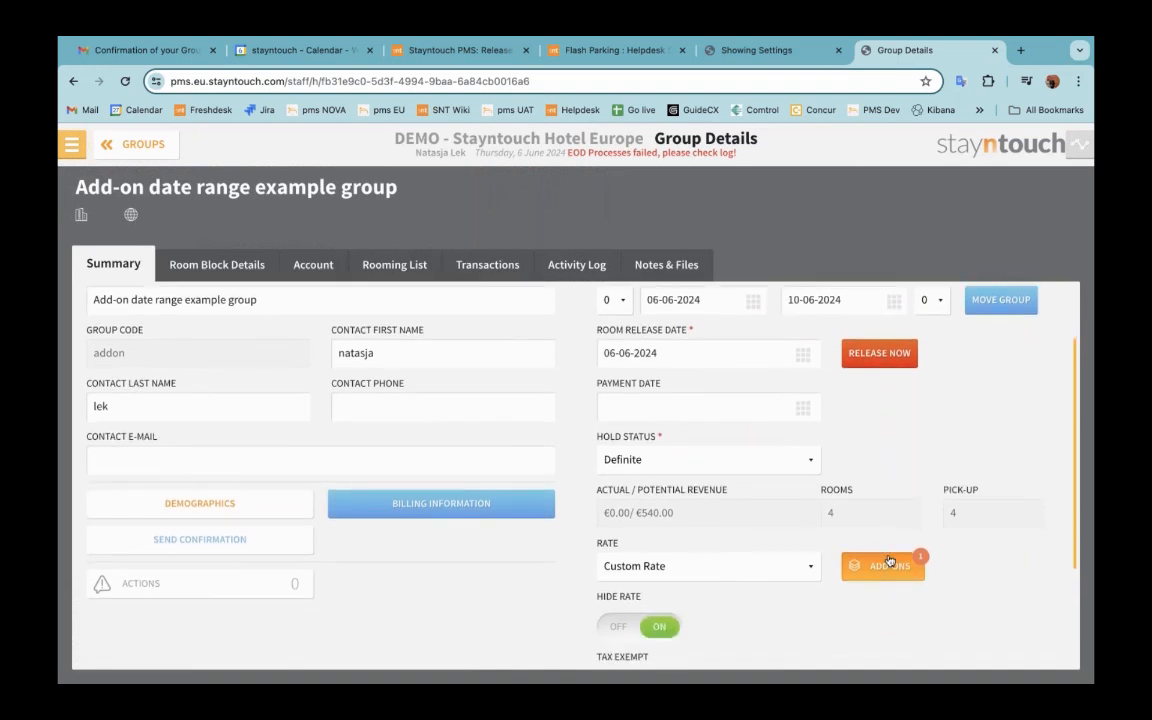
left_click(888, 563)
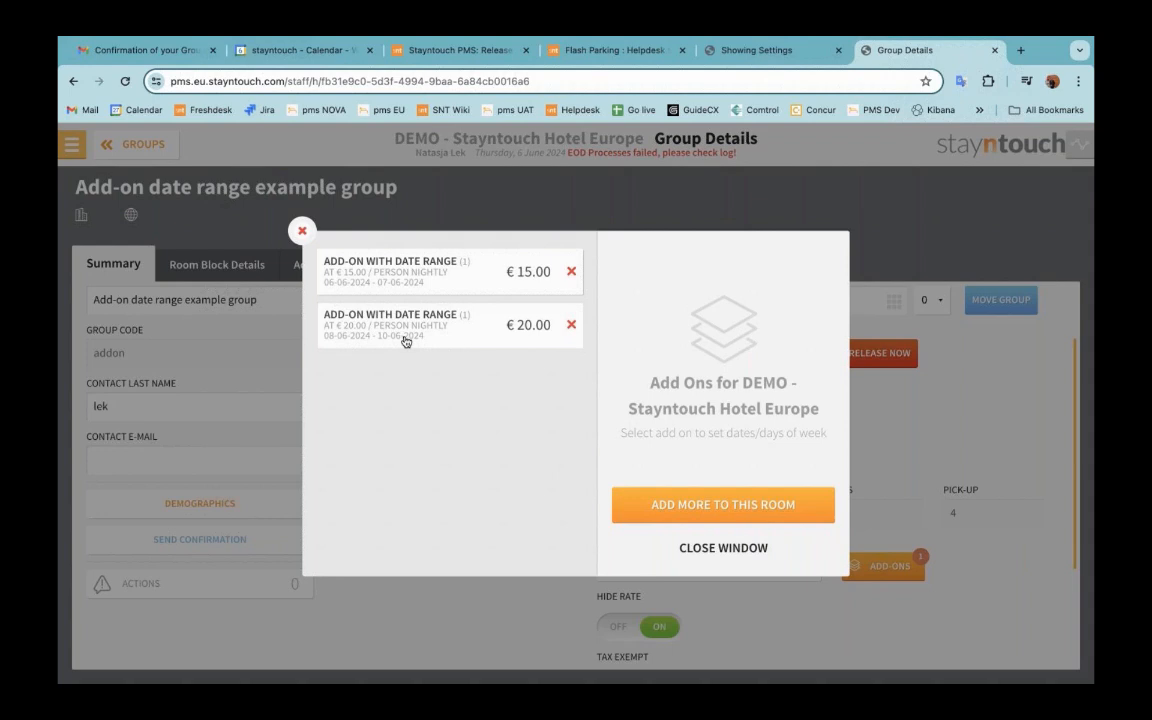
- Switch to Gmail and review the nightly room rates and the add-on's price per unit in the group confirmation email
left_click(150, 50)
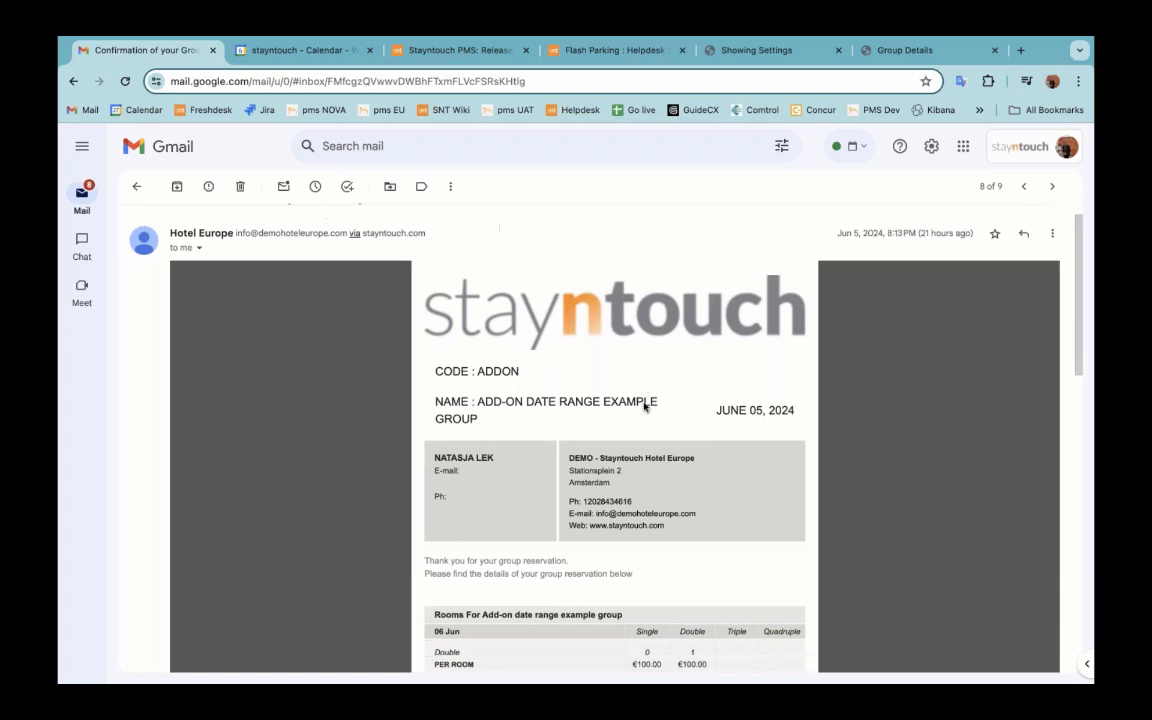
scroll(645, 406, "down", 3)
scroll(645, 406, "down", 10)
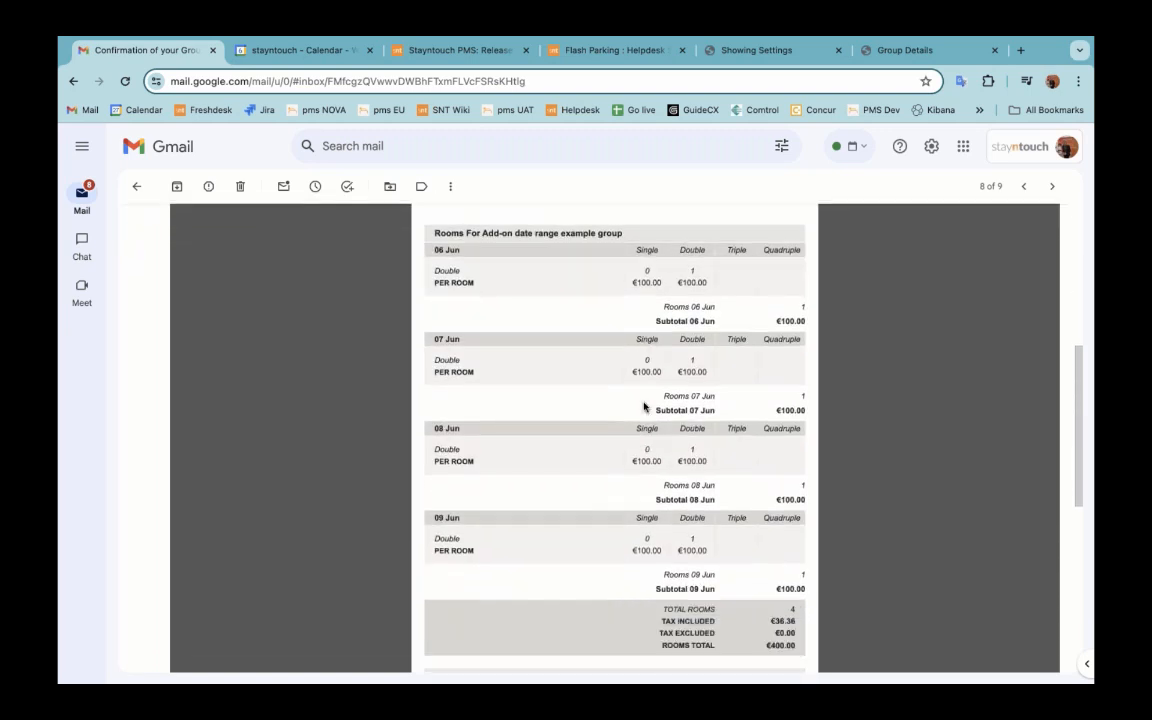
scroll(645, 406, "down", 2)
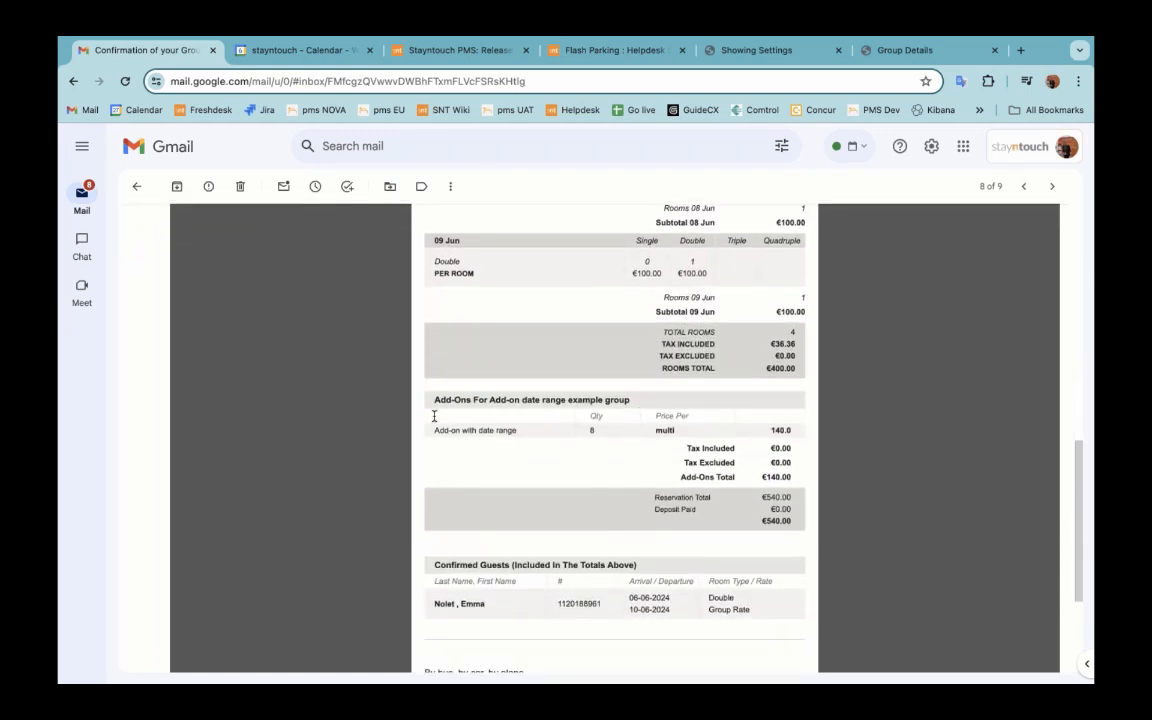
double_click(665, 430)
- Switch back to the example group's details in Stayntouch PMS and close its list of attached add-ons
left_click(777, 50)
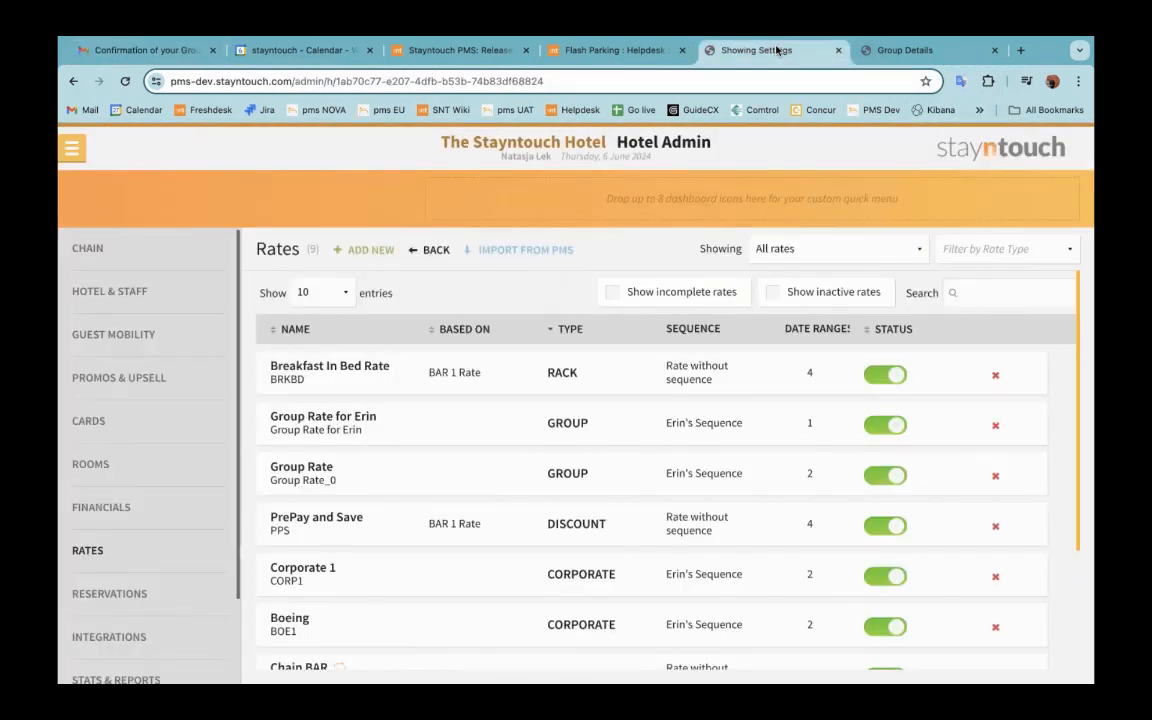
left_click(882, 52)
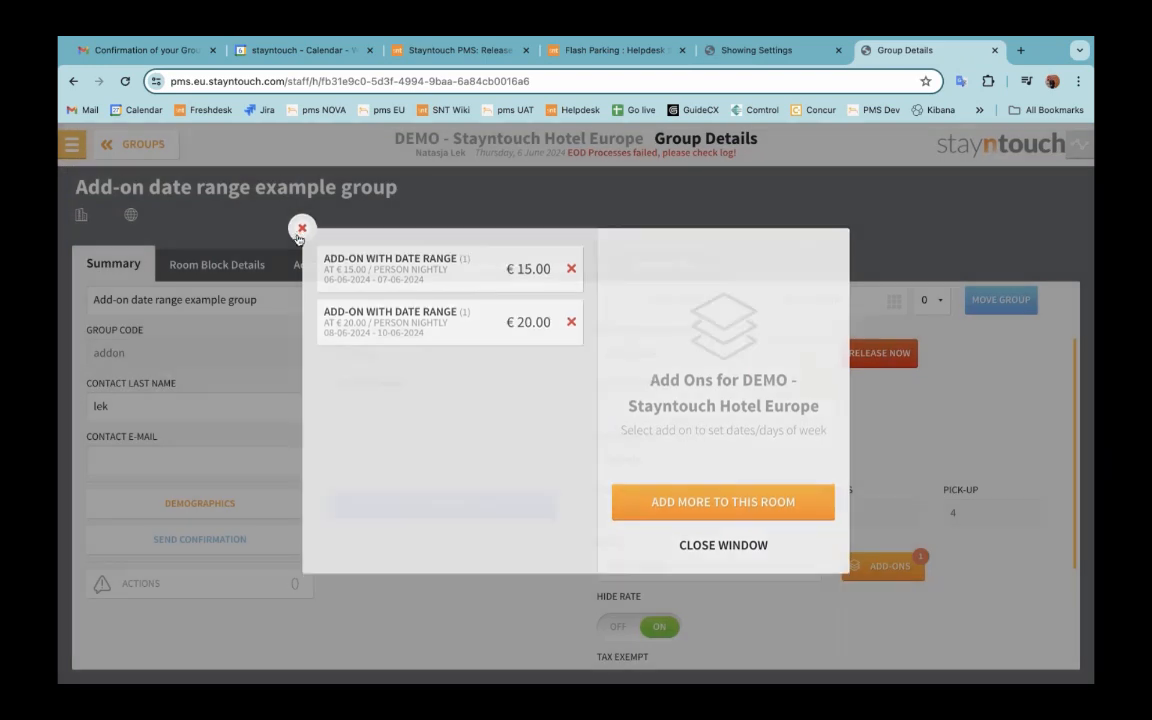
left_click(301, 228)
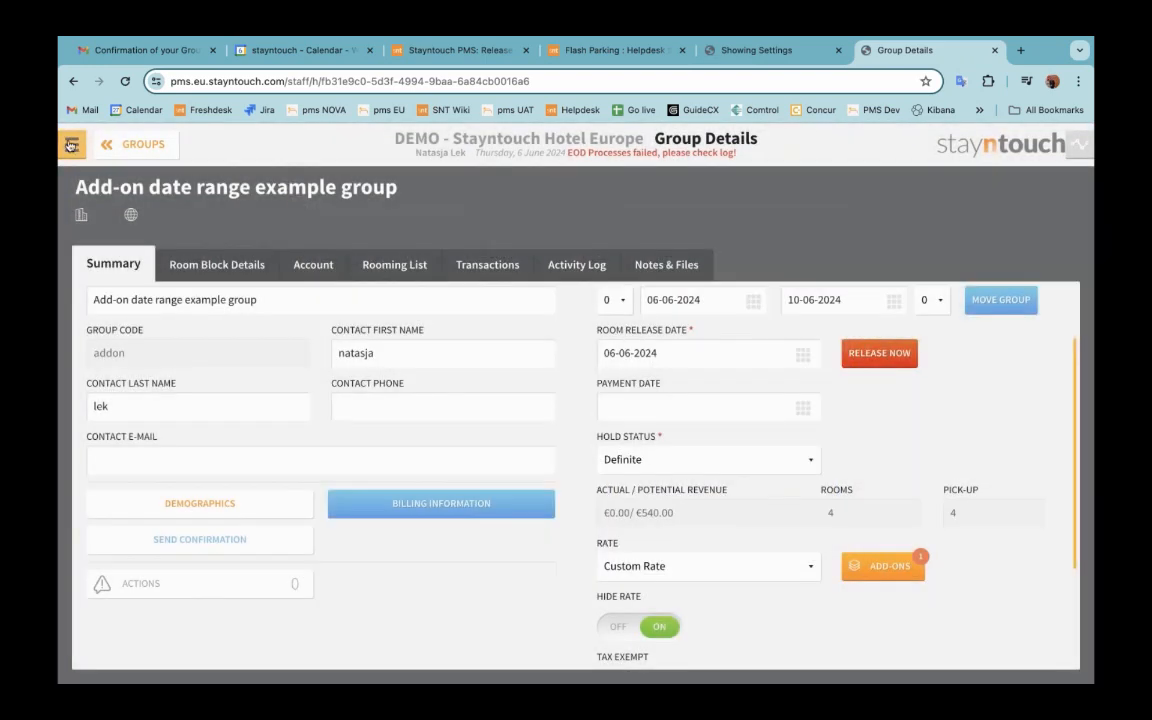
- Open the allowance demo reservation from the dashboard's arrivals and dismiss the deposit request without paying
left_click(71, 144)
left_click(130, 182)
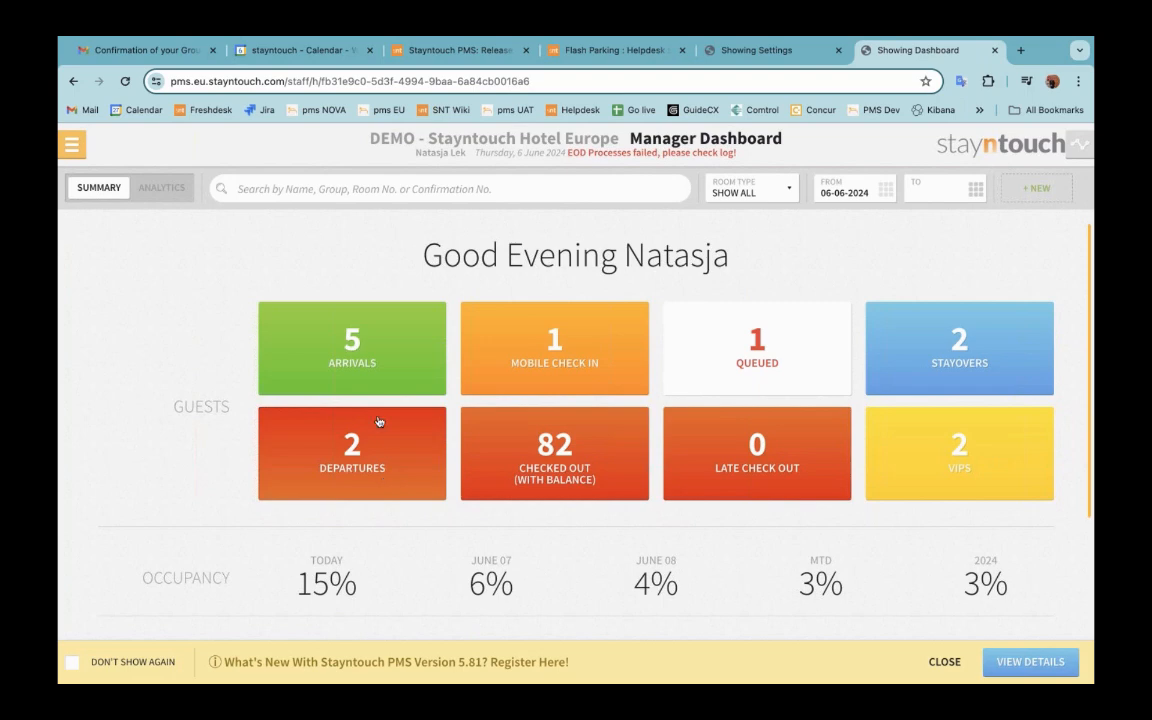
left_click(383, 375)
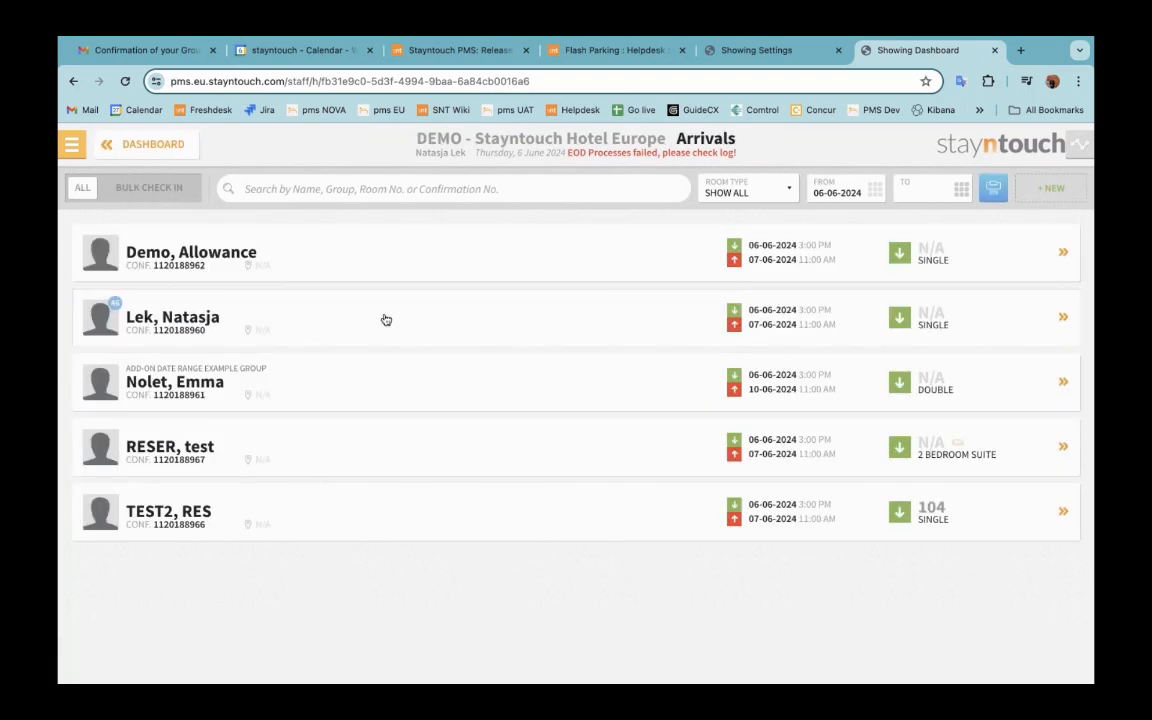
left_click(398, 252)
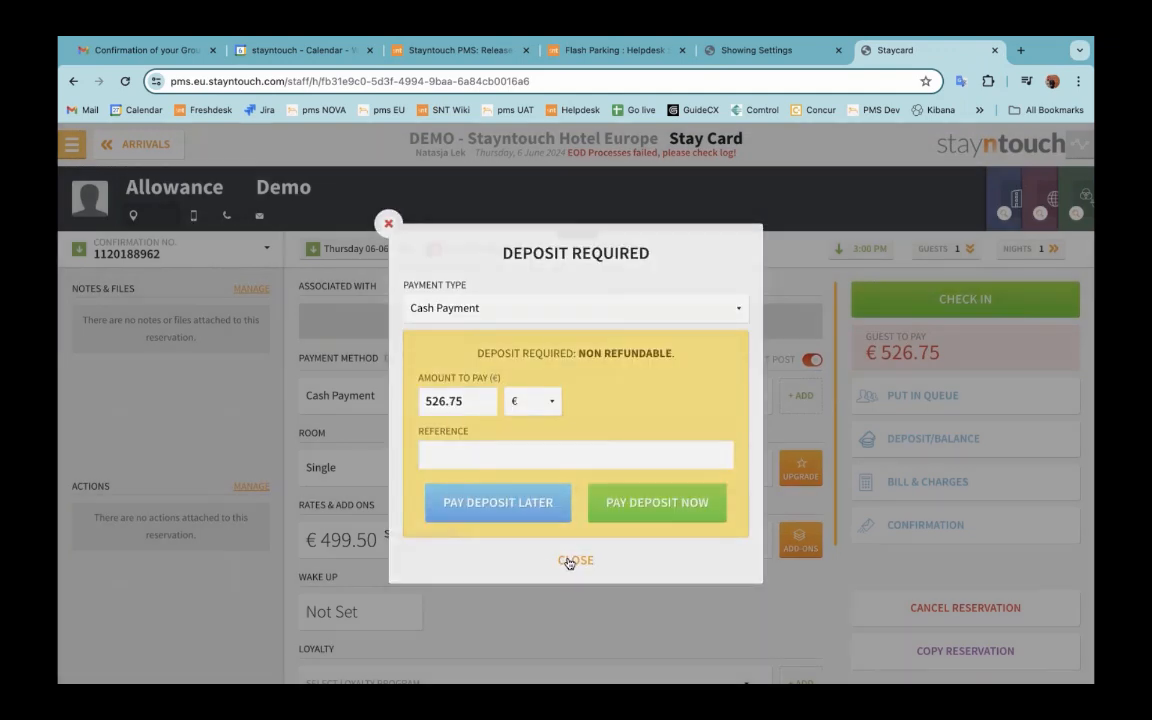
left_click(568, 561)
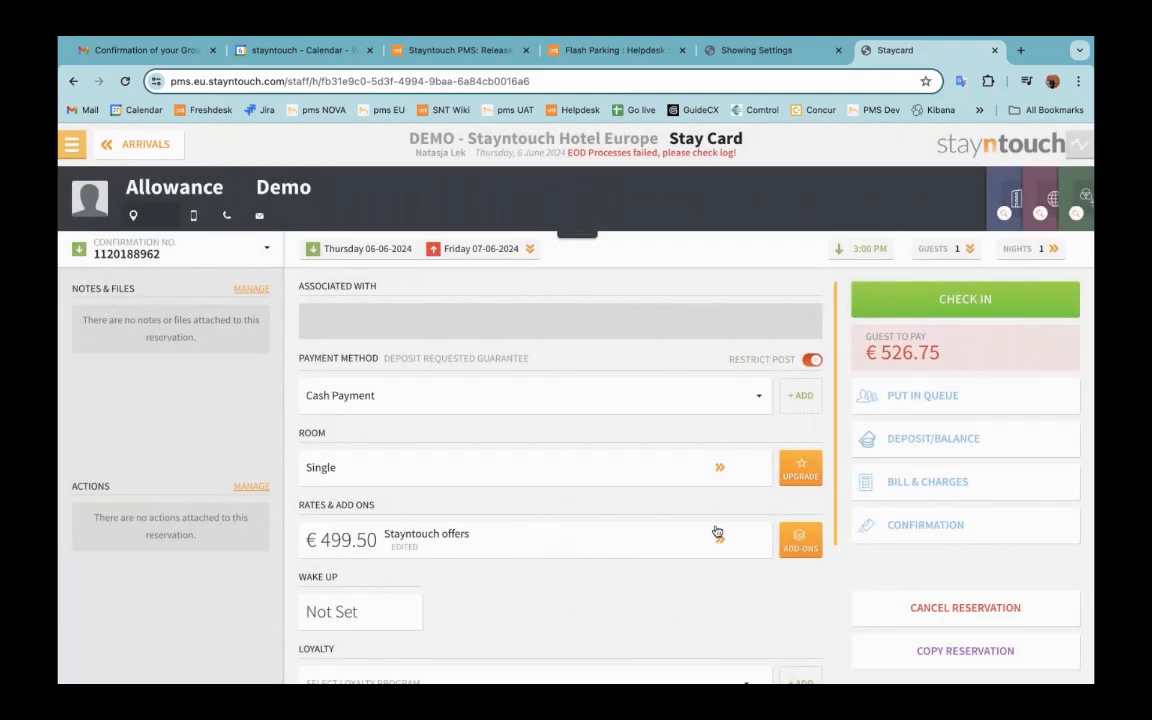
- Add one "0 price addon 1" and one "0 price addon 2" allowance to the reservation and return to its stay card
left_click(800, 545)
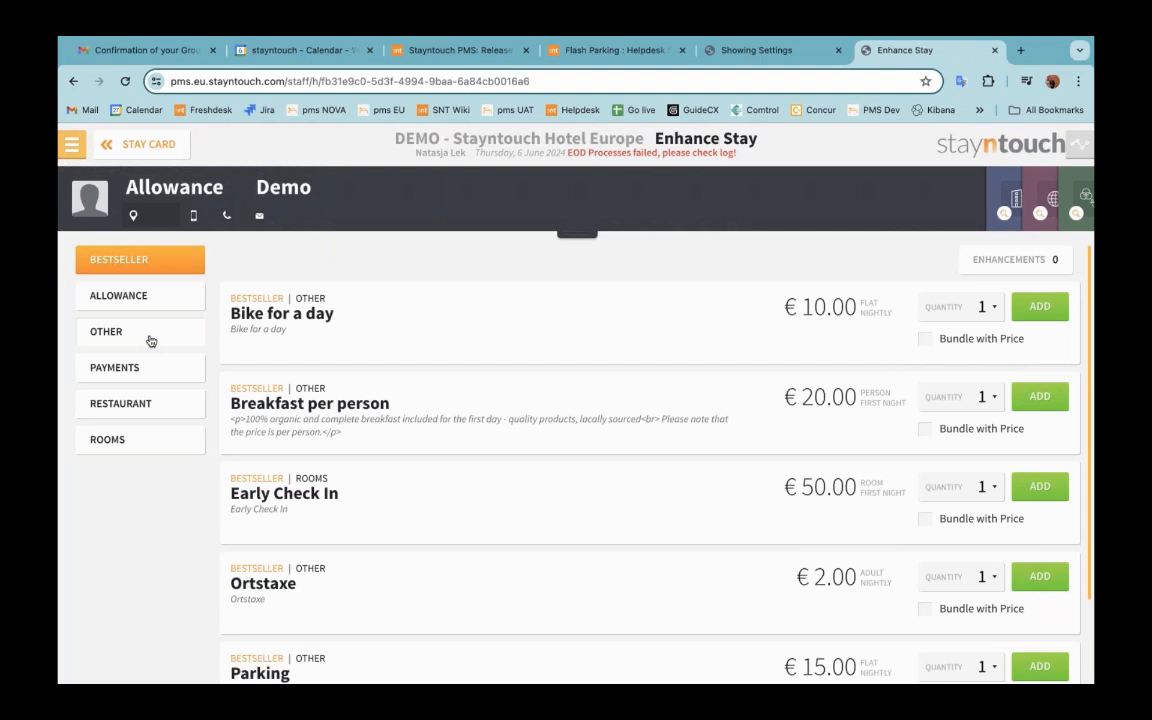
left_click(140, 296)
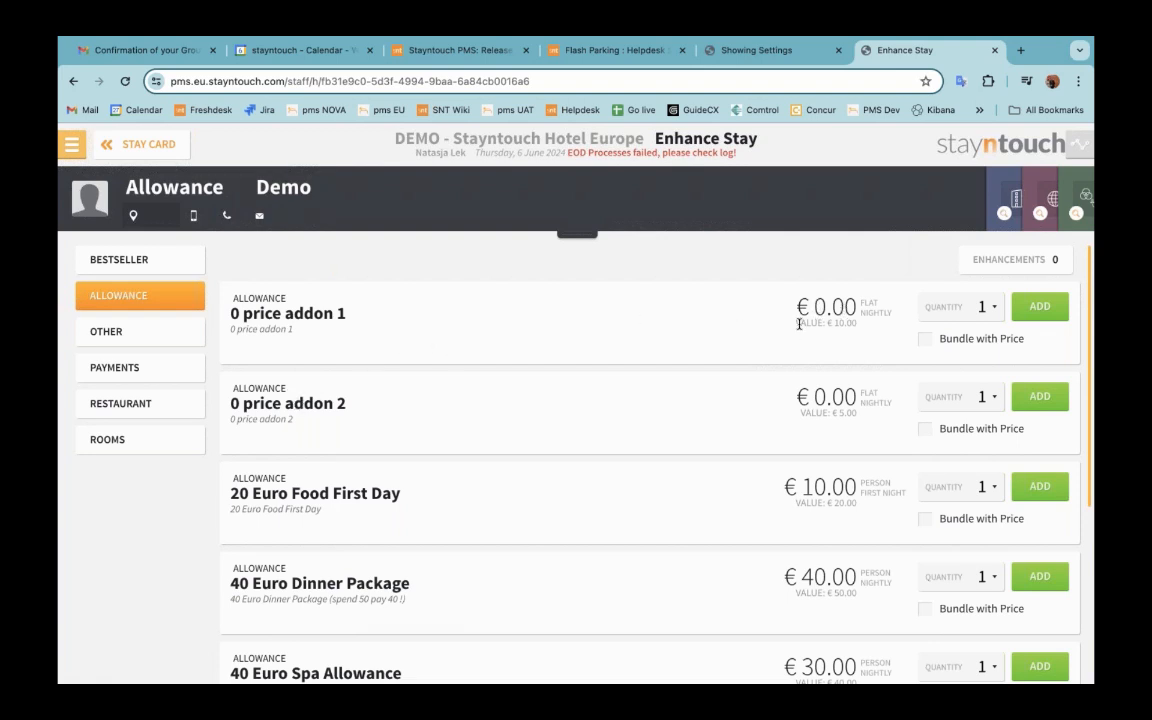
left_click_drag(797, 324, 855, 325)
left_click(803, 412)
left_click(1036, 310)
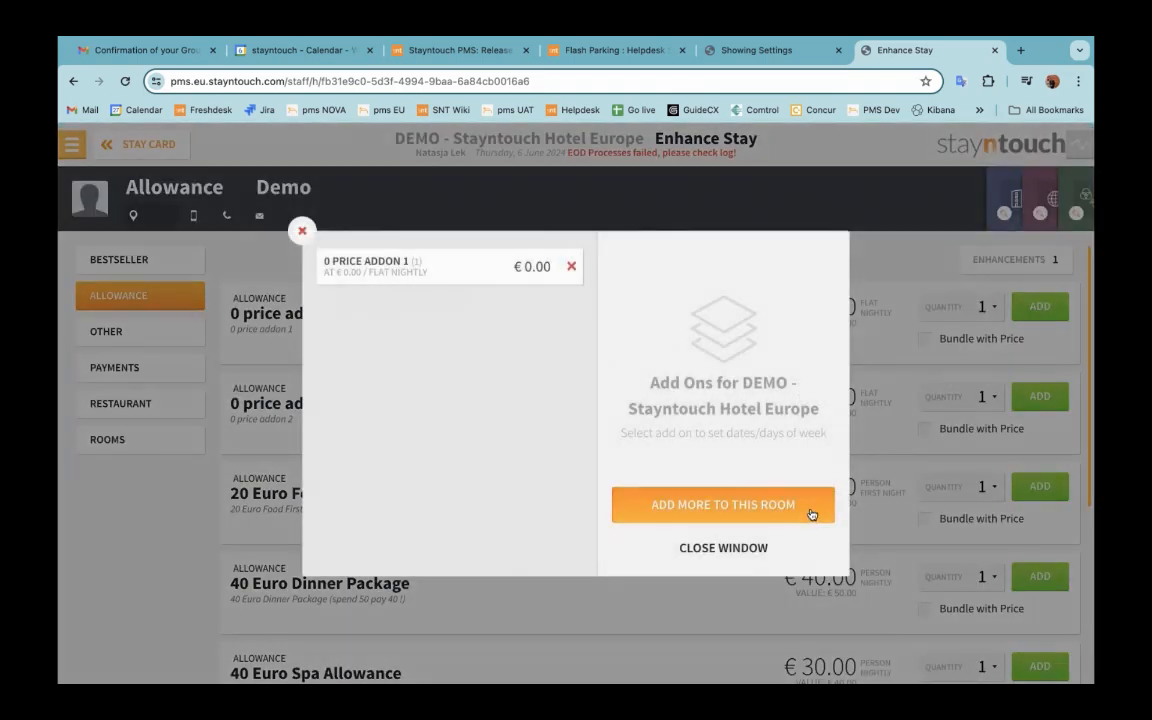
left_click(812, 508)
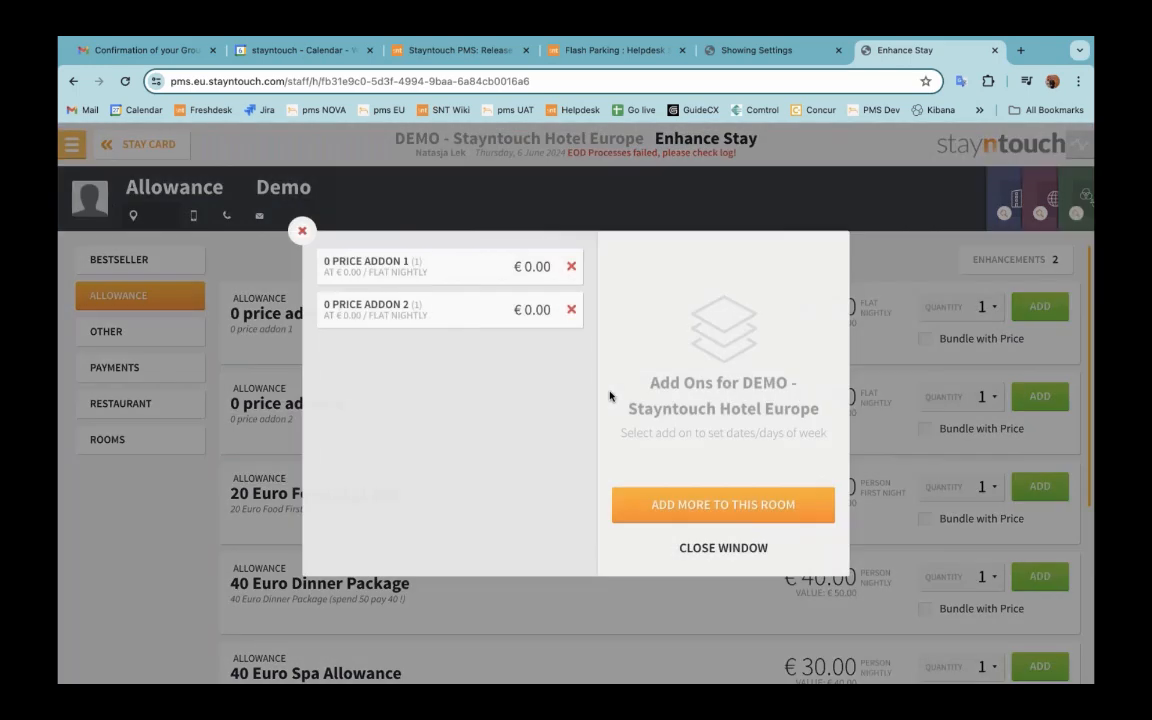
left_click(690, 547)
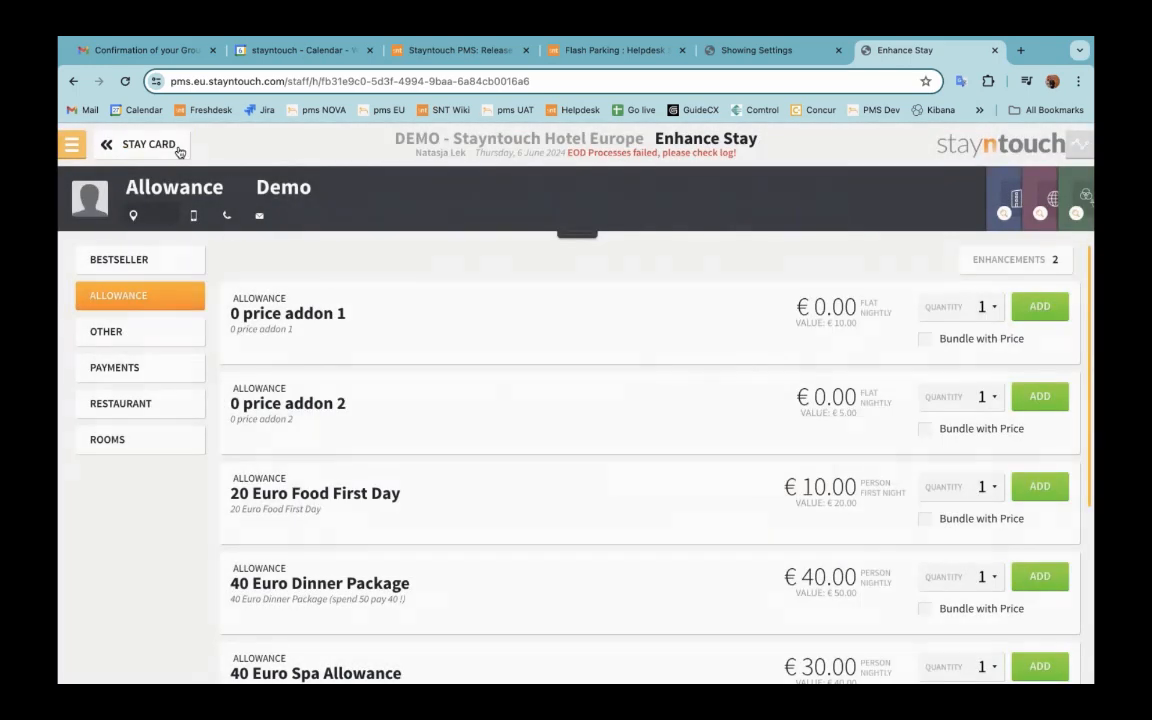
left_click(148, 145)
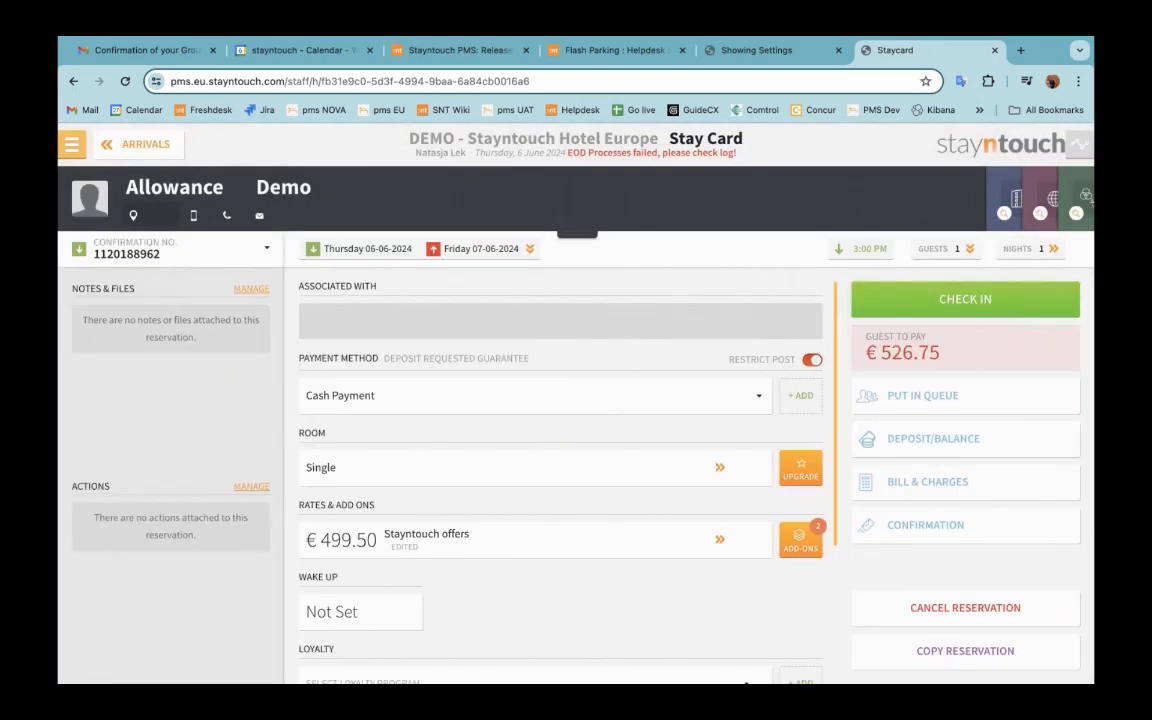
- Check the reservation in to single room 409 with a signature, skipping card authorization and key printing, and return to the stay card
left_click(954, 302)
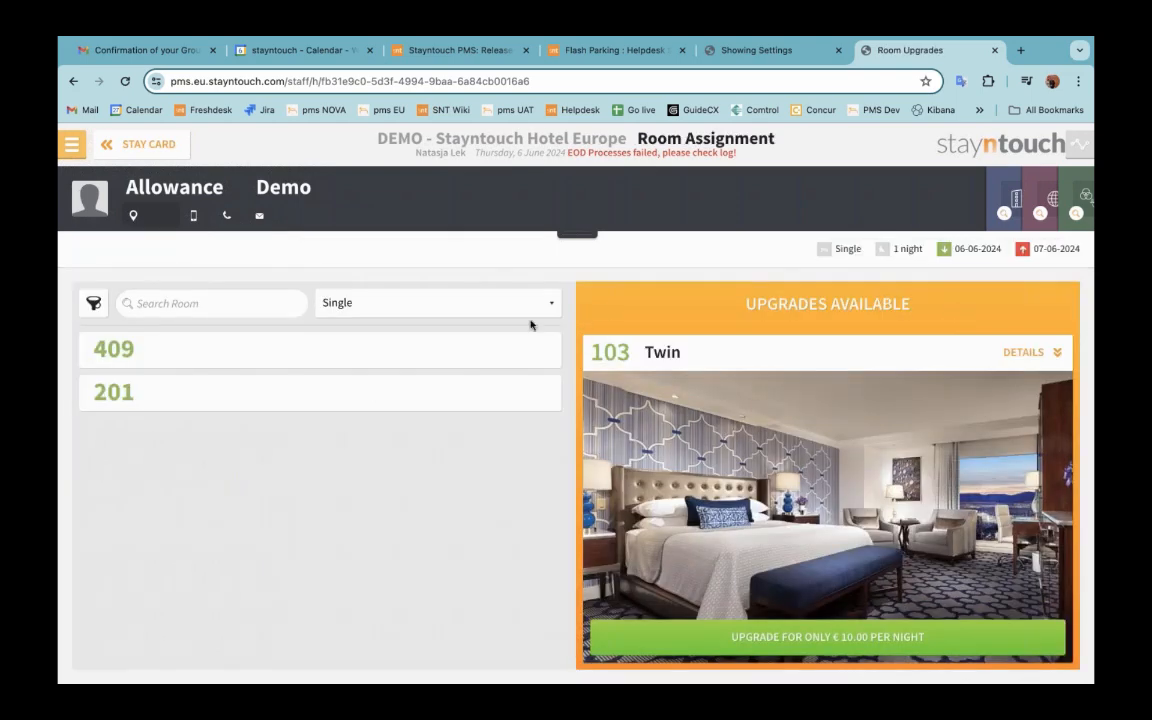
left_click(482, 352)
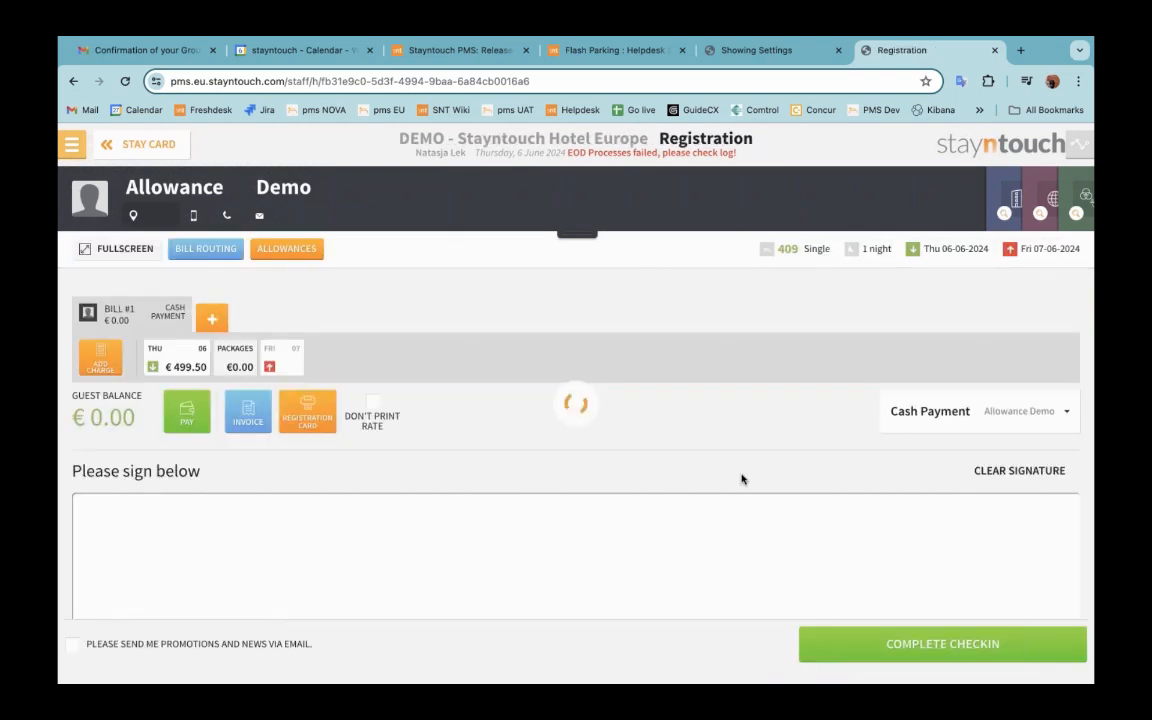
left_click_drag(698, 583, 816, 516)
left_click(995, 650)
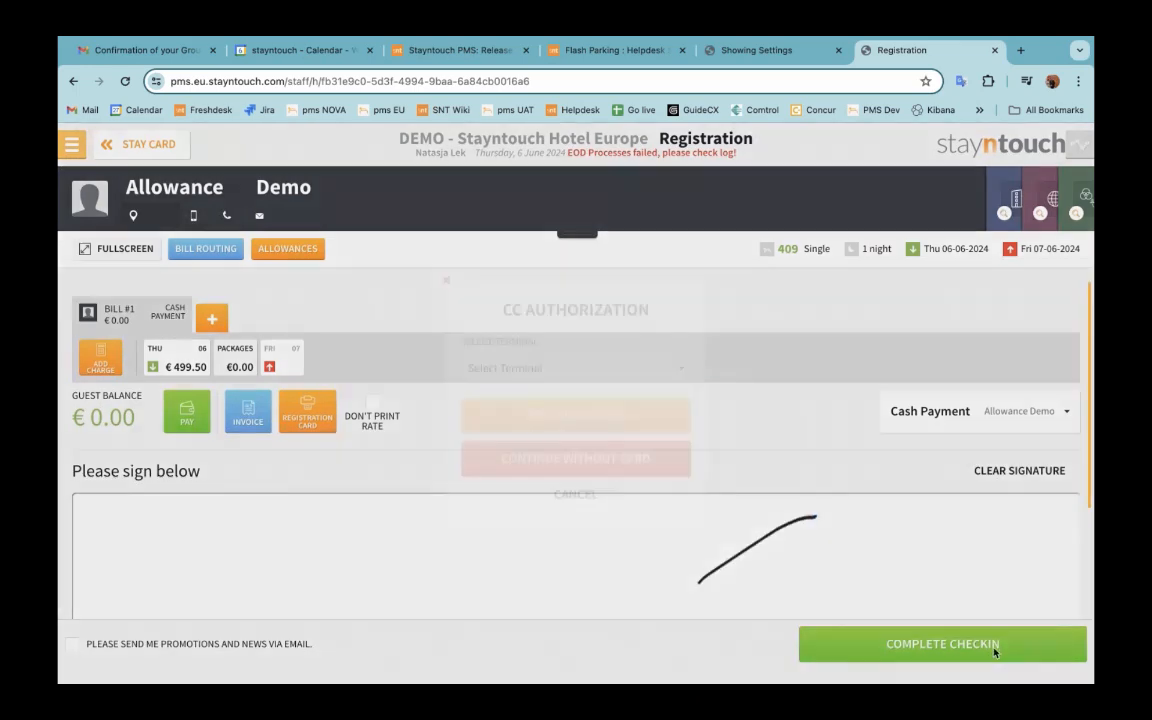
left_click(656, 459)
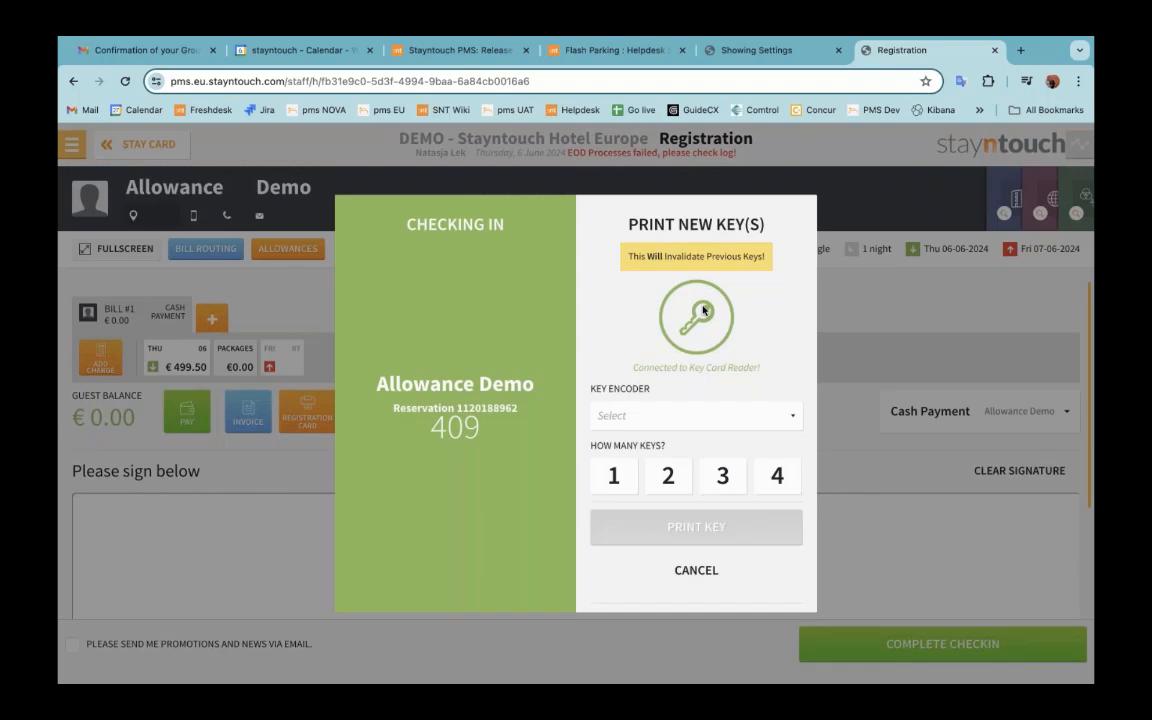
left_click(697, 569)
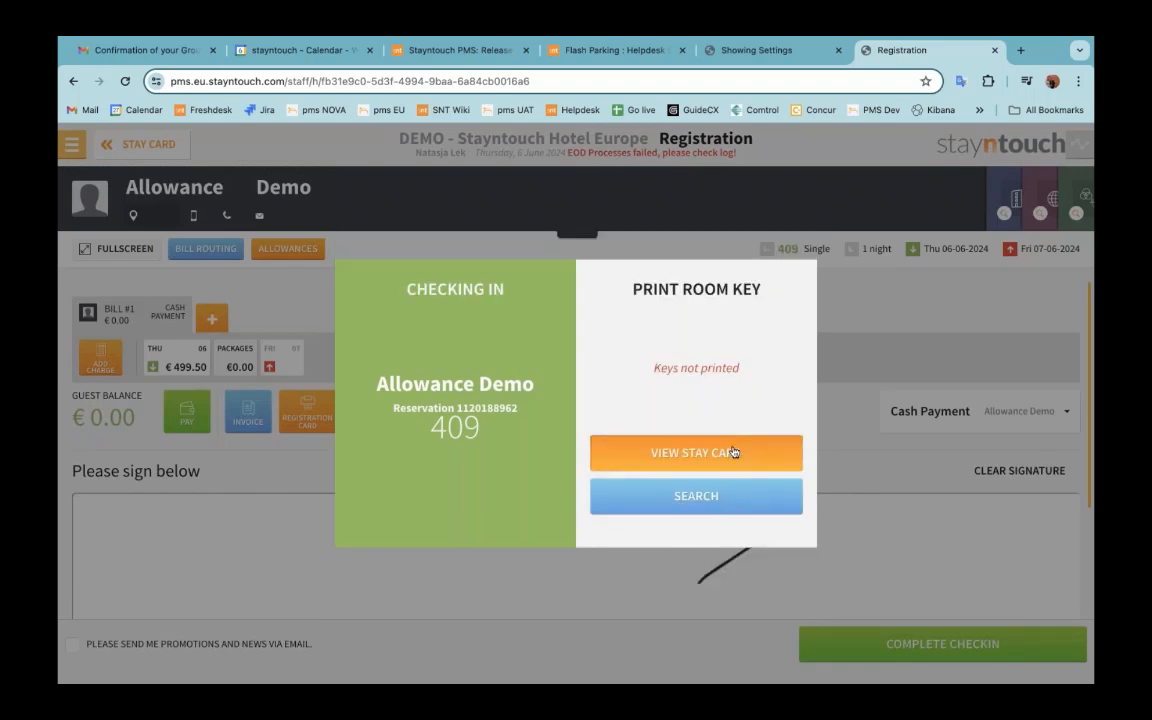
left_click(732, 450)
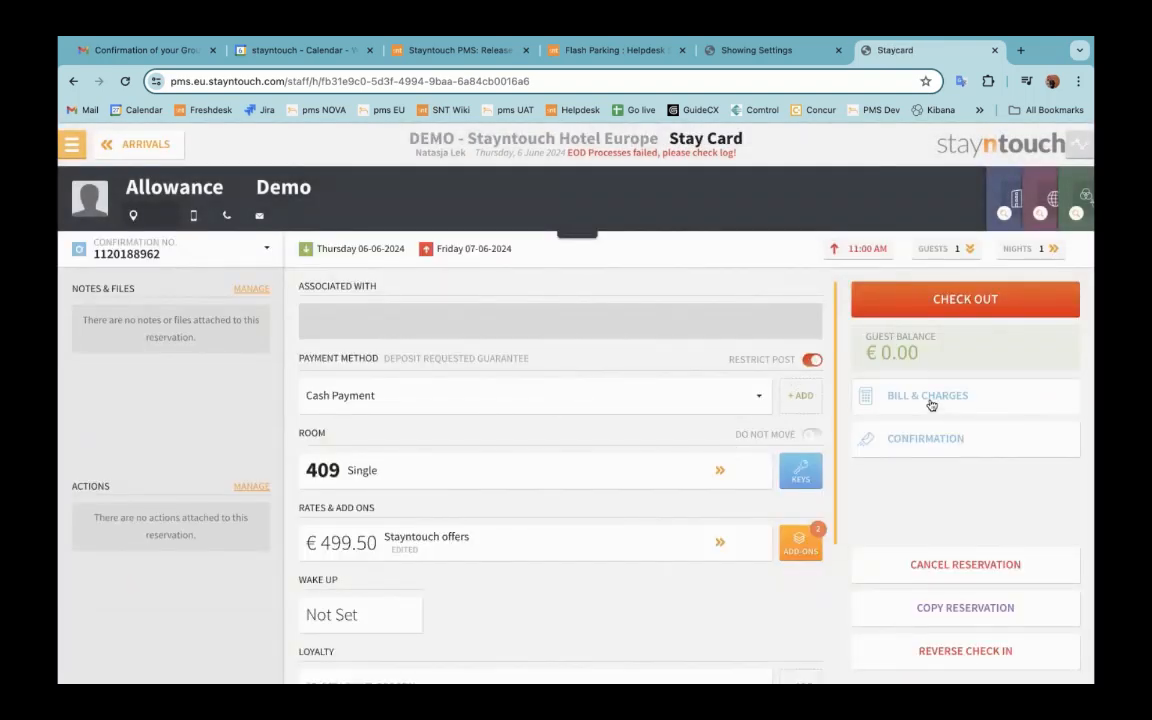
- Open the reservation's guest bill and review the food allowances in its allowance activity
left_click(931, 402)
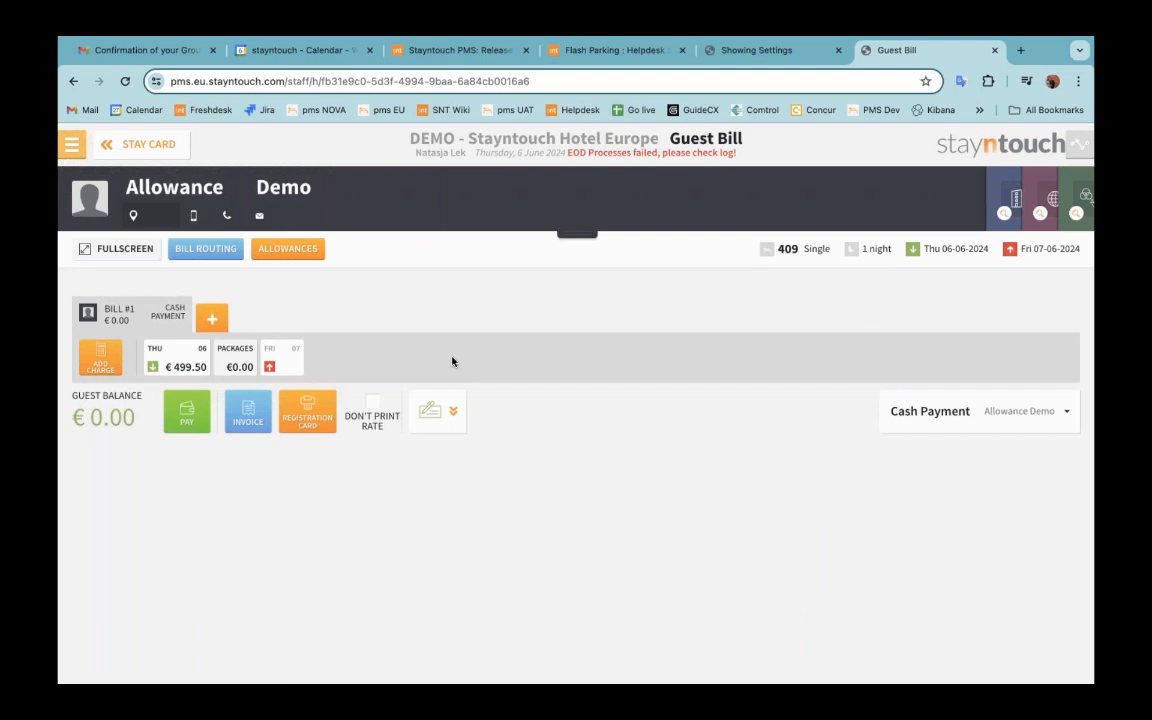
left_click(295, 247)
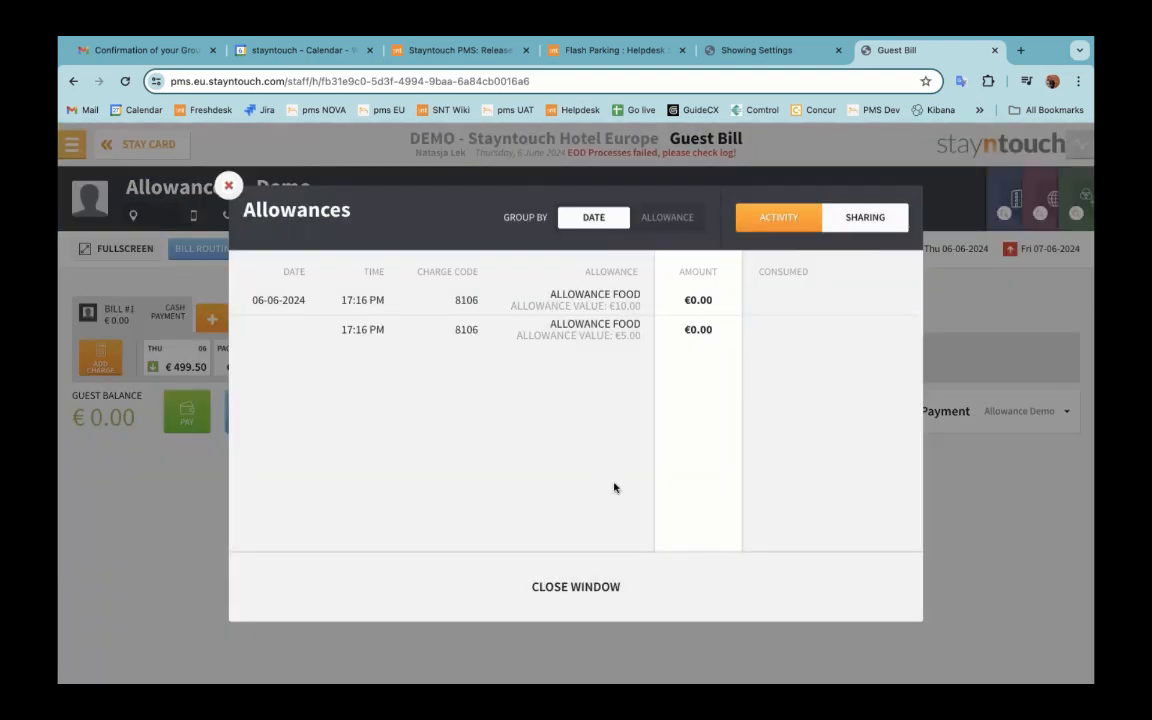
left_click(588, 589)
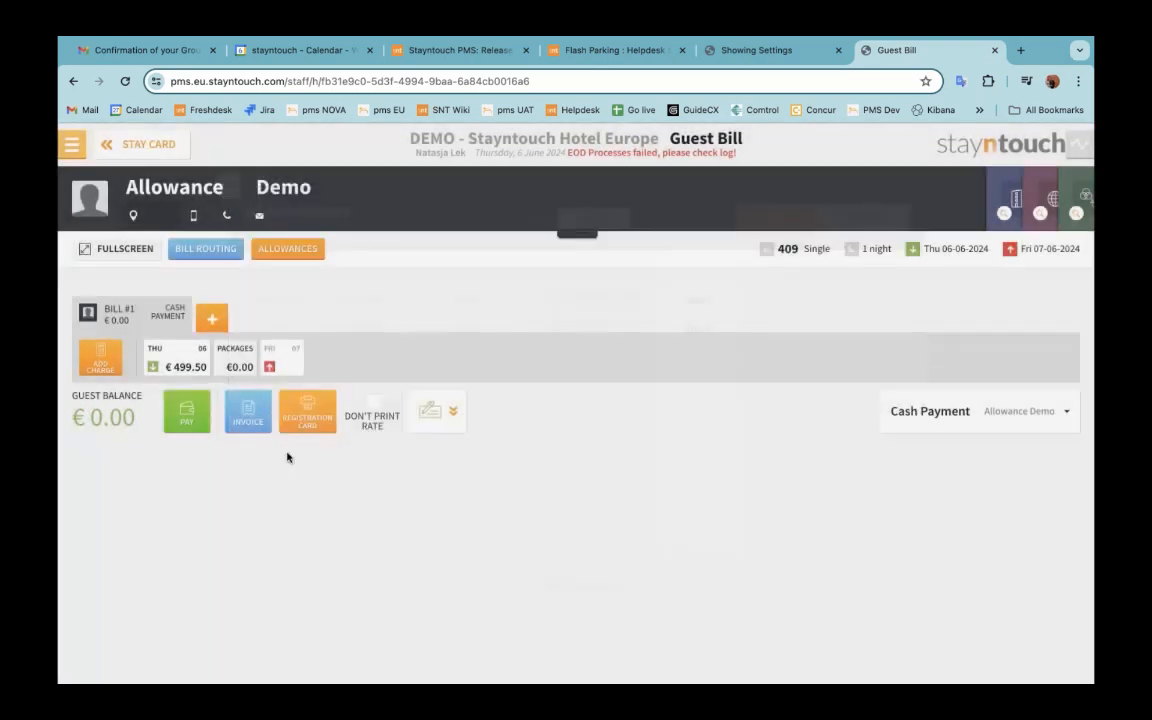
- Post two Mars items at €3.00 each to Bill 1, proceeding despite the reservation's posting restriction
left_click(113, 363)
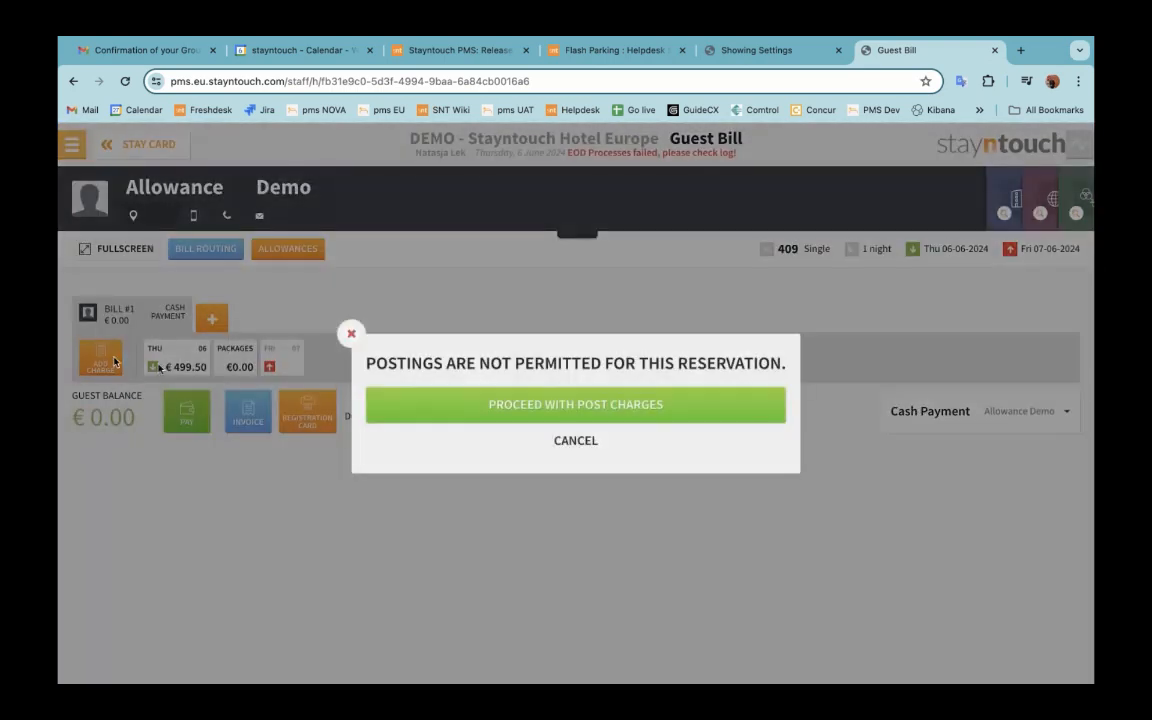
left_click(587, 406)
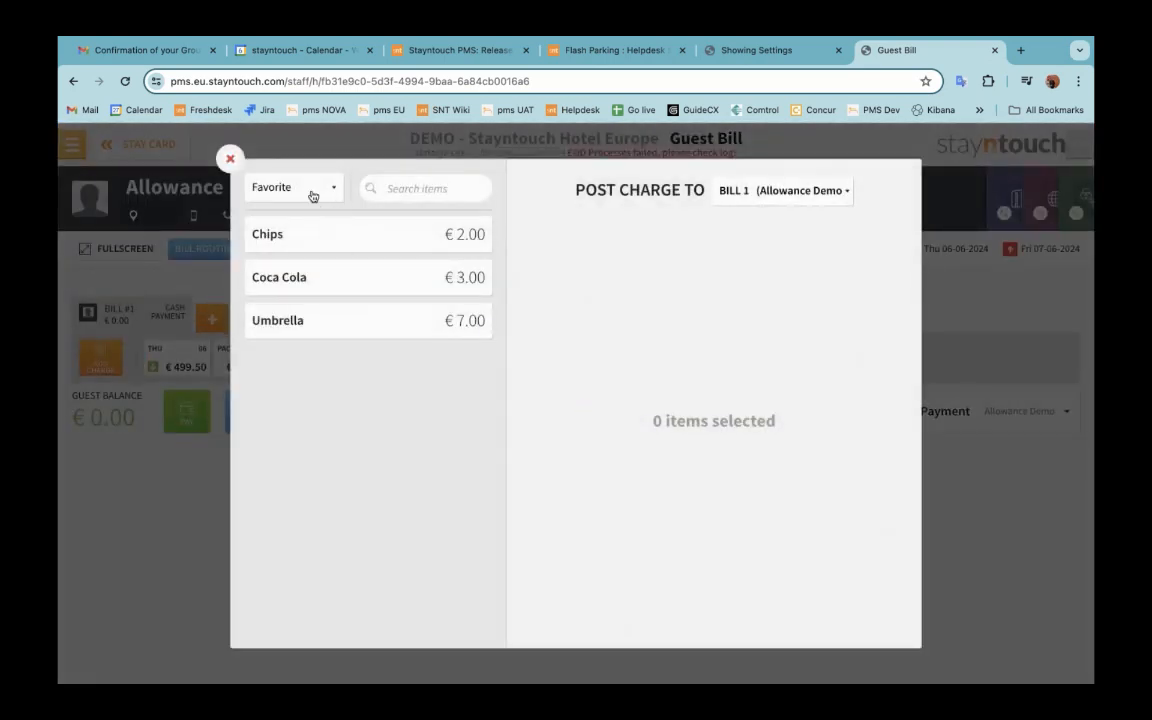
left_click(325, 188)
left_click(303, 171)
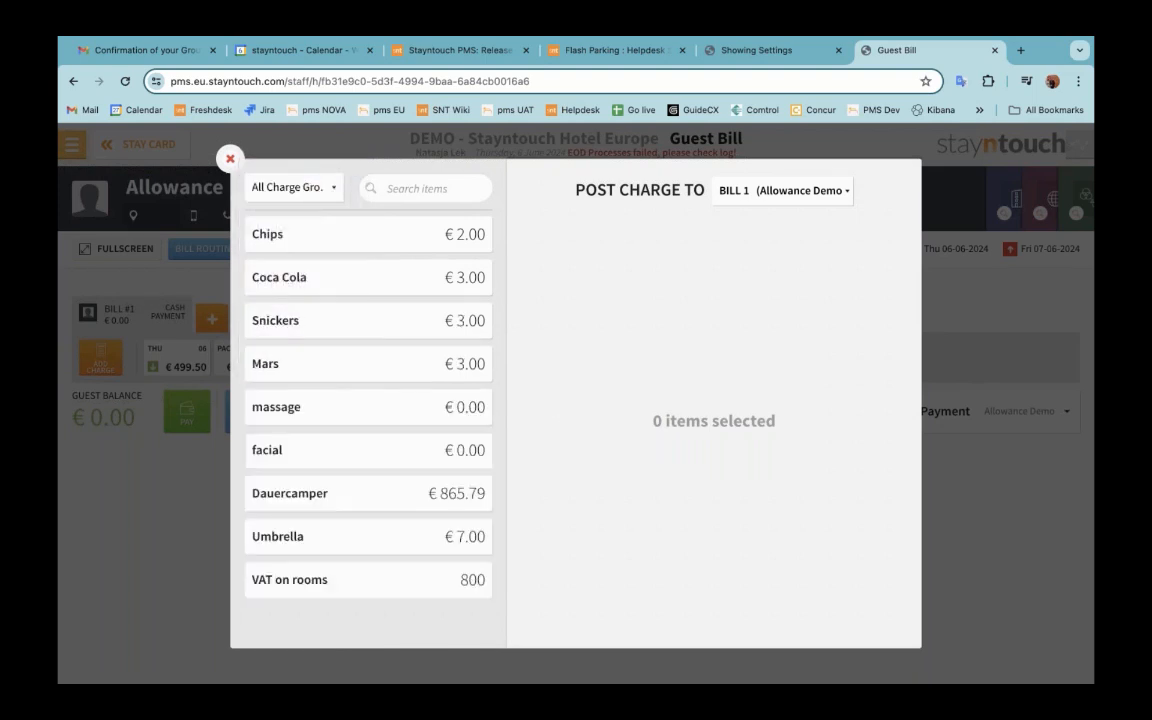
scroll(392, 405, "down", 1)
scroll(392, 405, "down", 2)
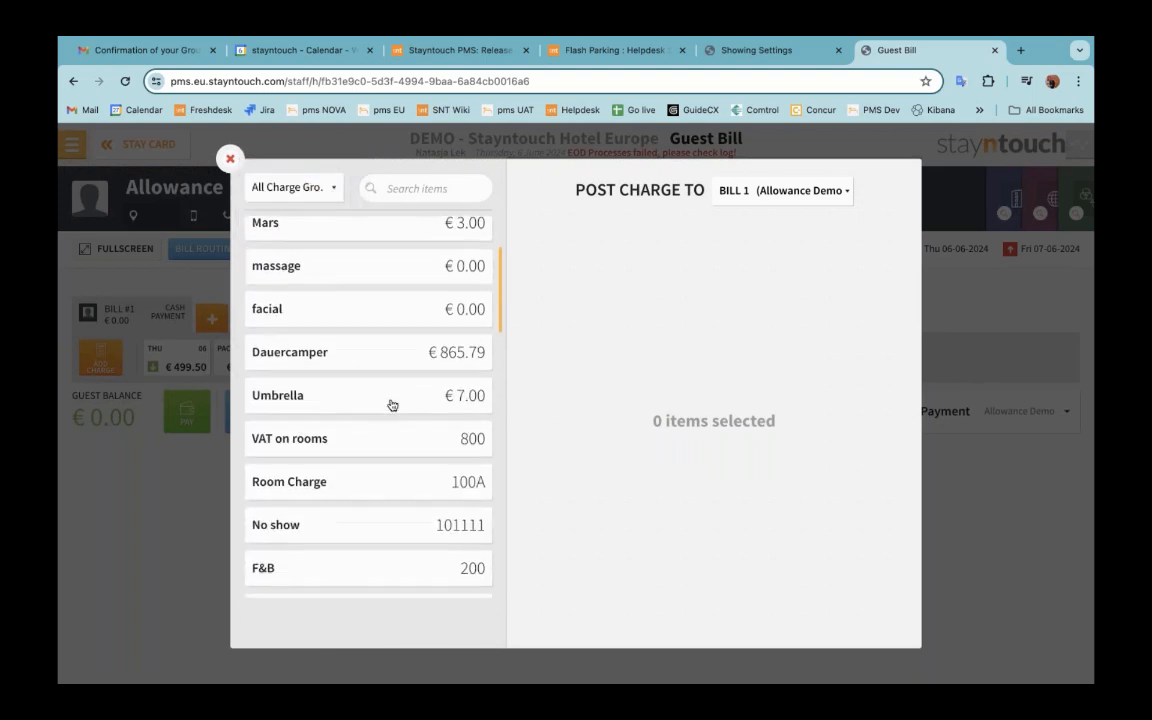
scroll(392, 405, "up", 3)
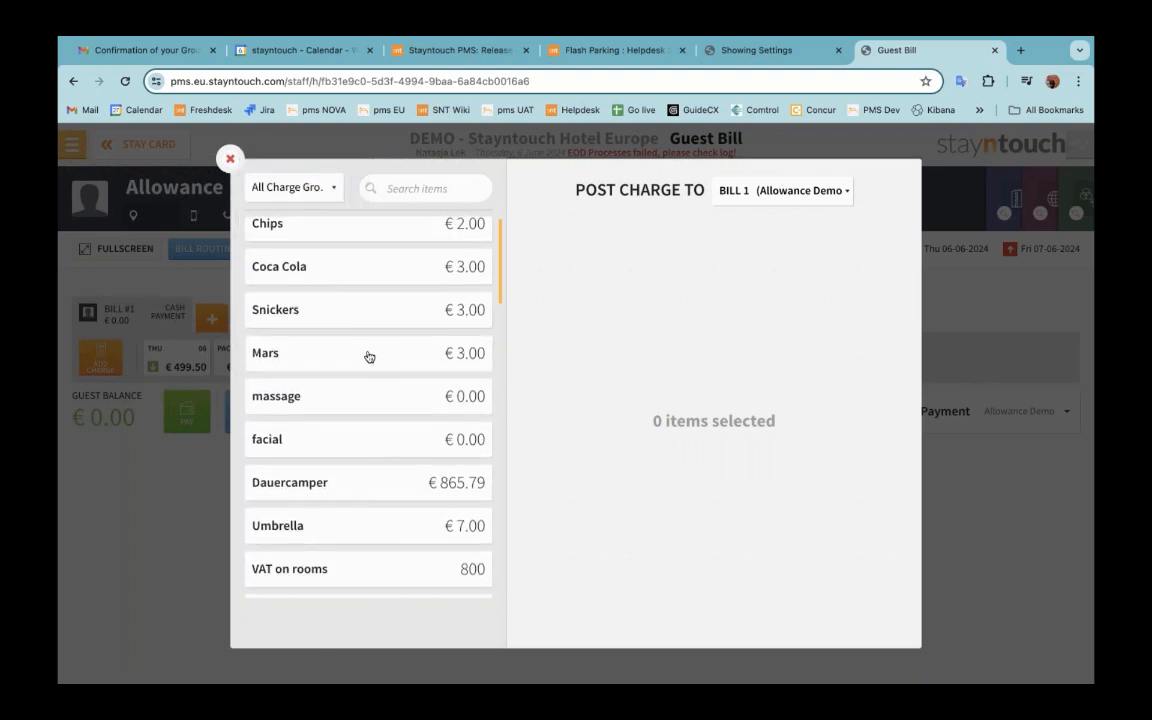
left_click(369, 357)
left_click(369, 357)
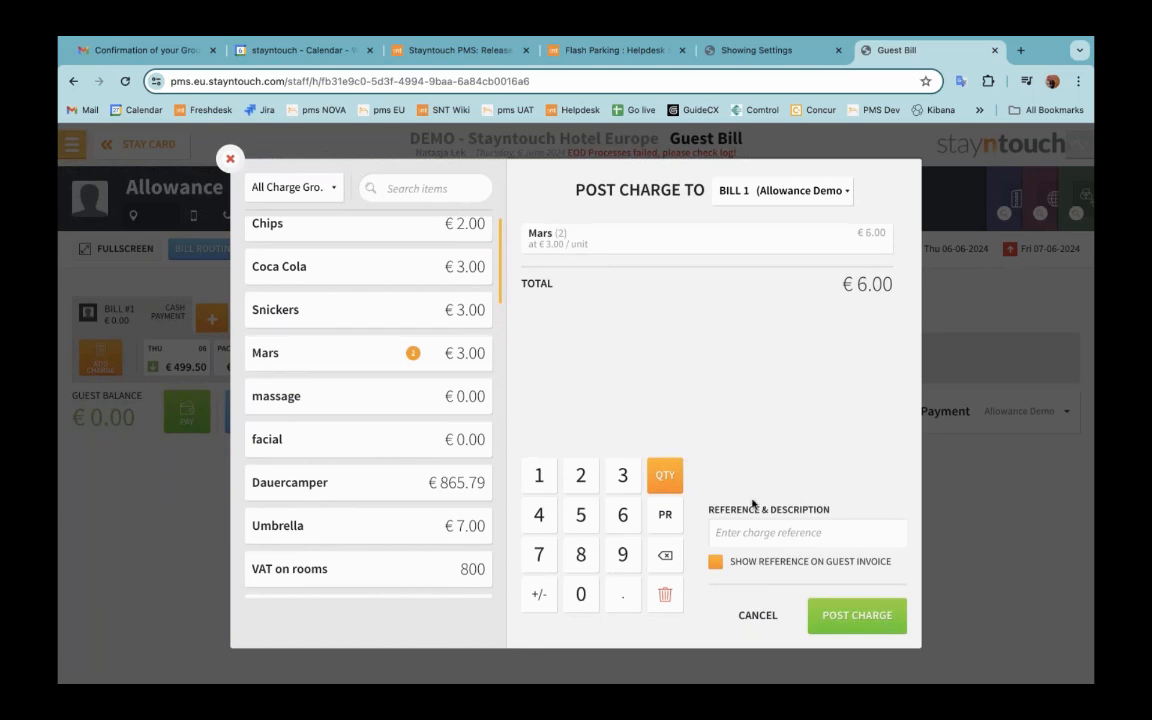
left_click(853, 614)
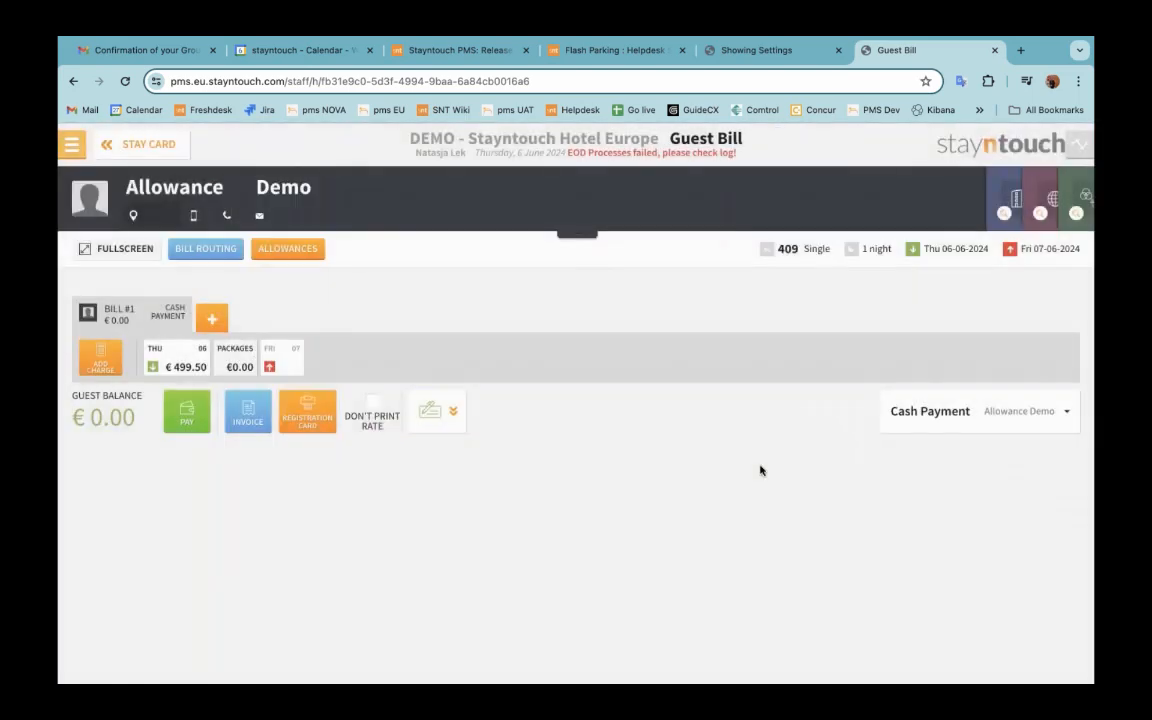
- Review how the Mars mini-bar charge is recorded against the guest bill's allowances
left_click(304, 256)
left_click_drag(678, 359, 721, 364)
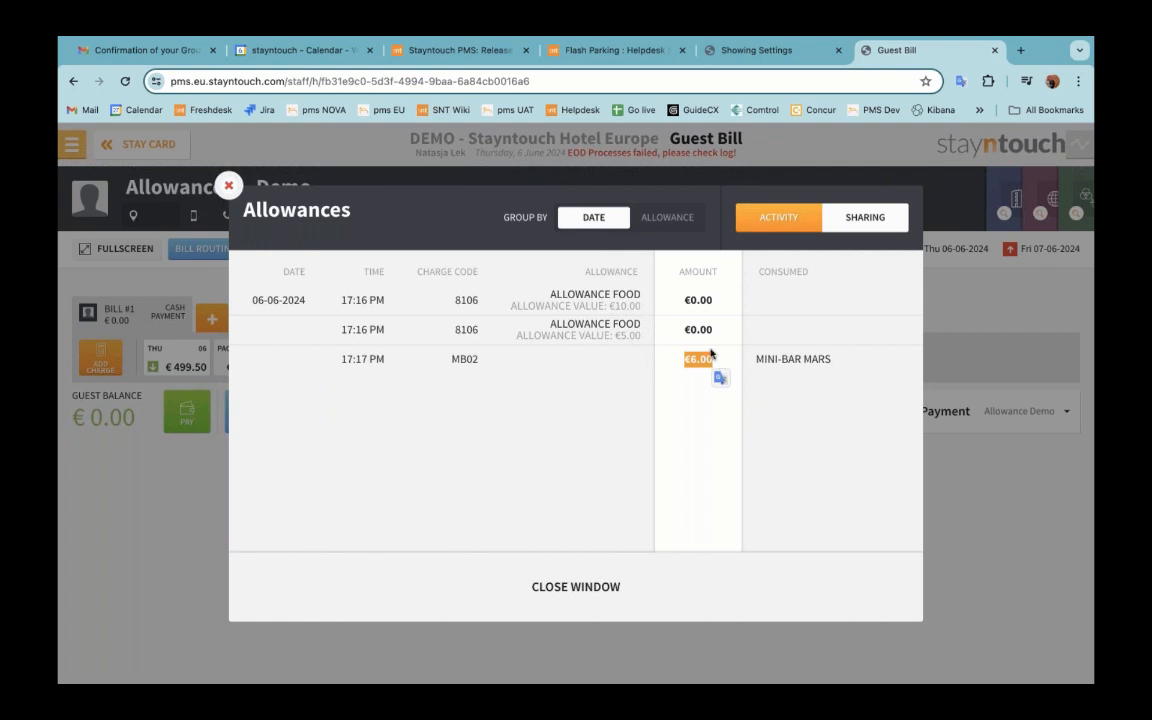
left_click(643, 355)
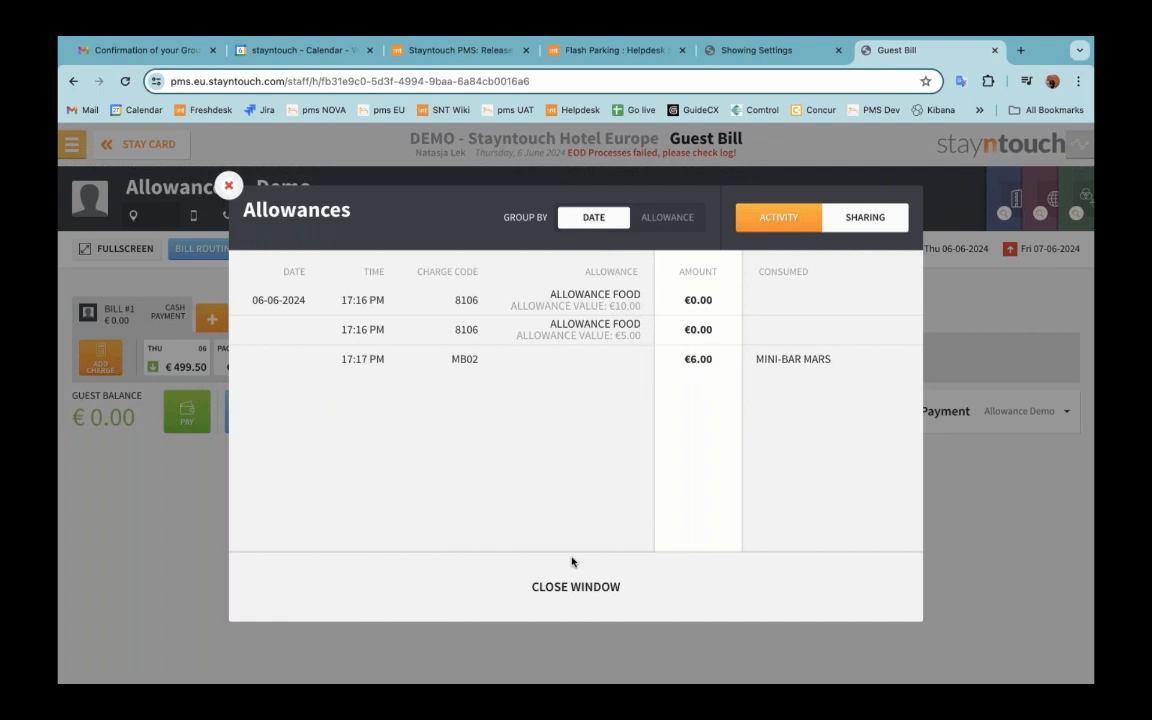
left_click(576, 588)
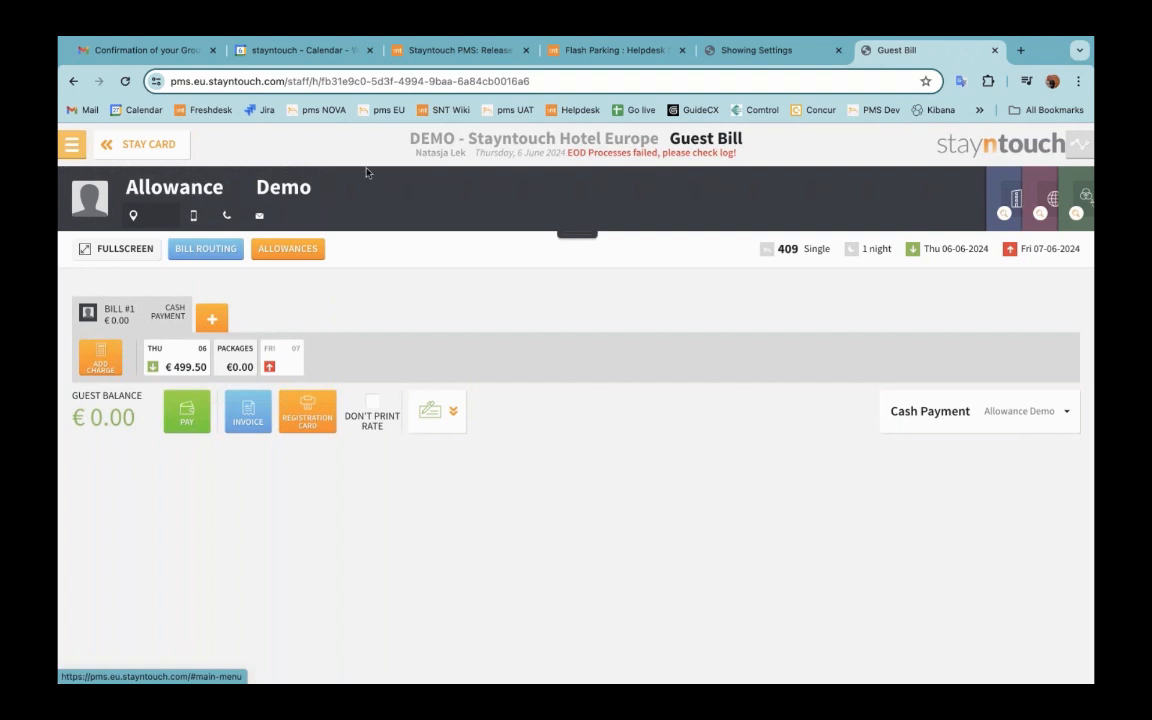
- Search the Stayntouch helpdesk for "toast" and review the Toast POS ↔ Stayntouch PMS Integration Guide
left_click(610, 50)
left_click(496, 214)
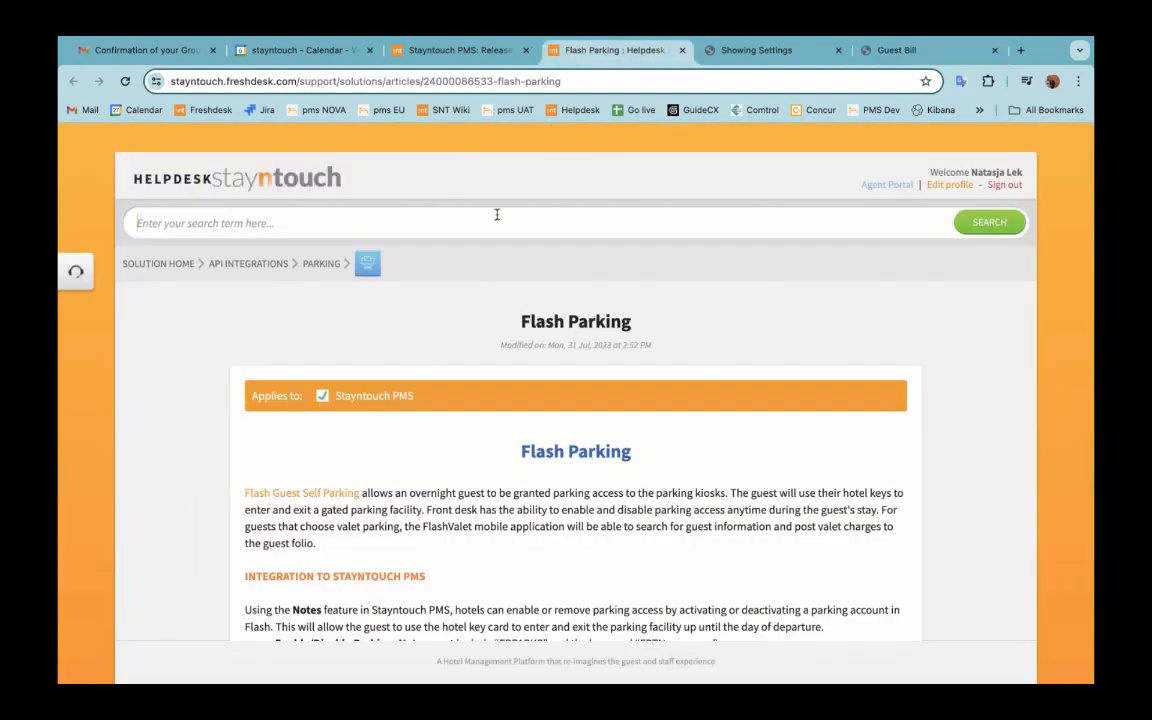
type("toast")
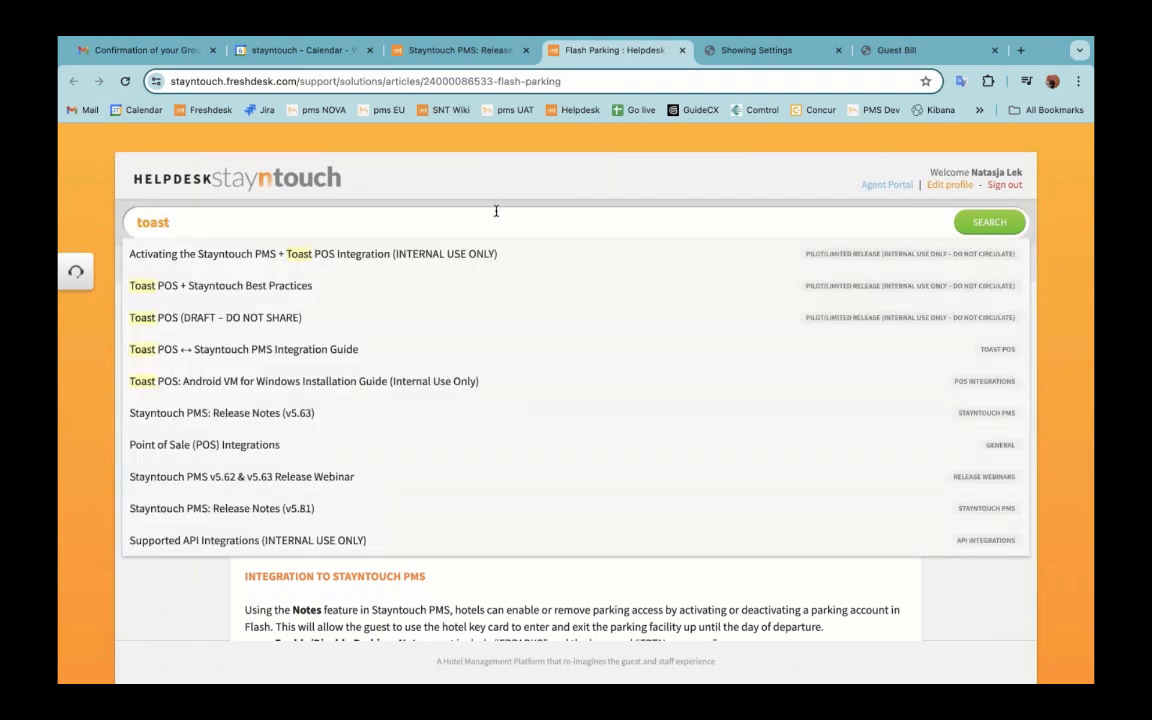
left_click(452, 349)
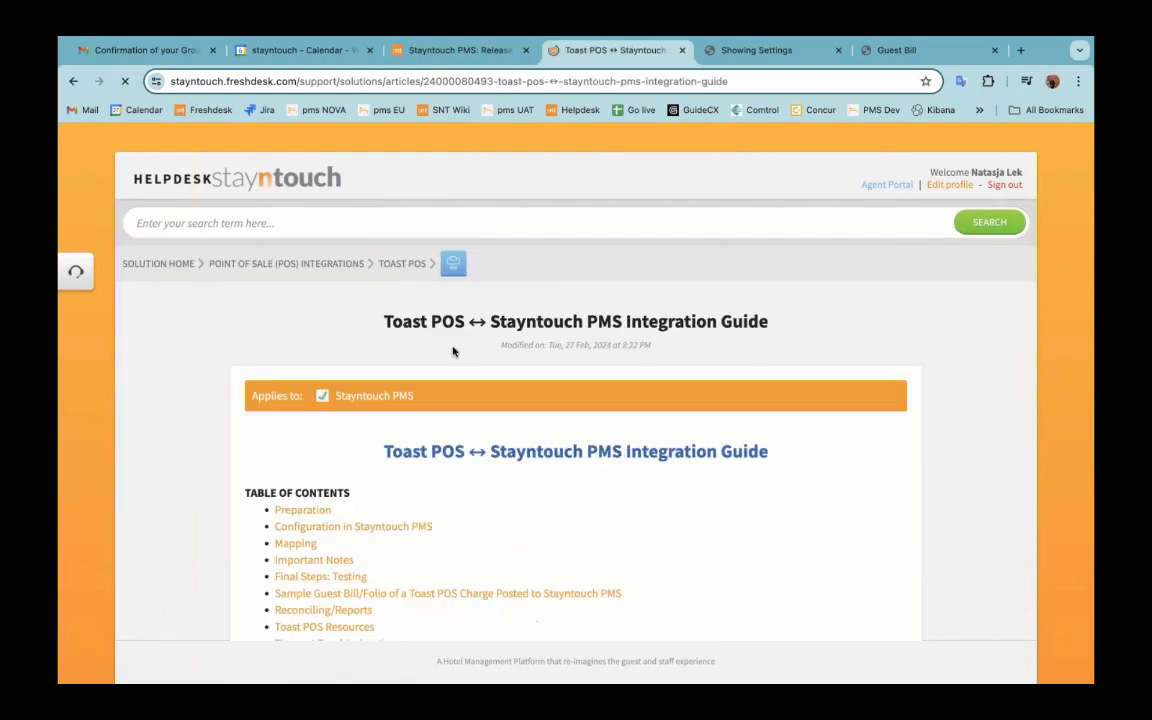
scroll(476, 426, "down", 1)
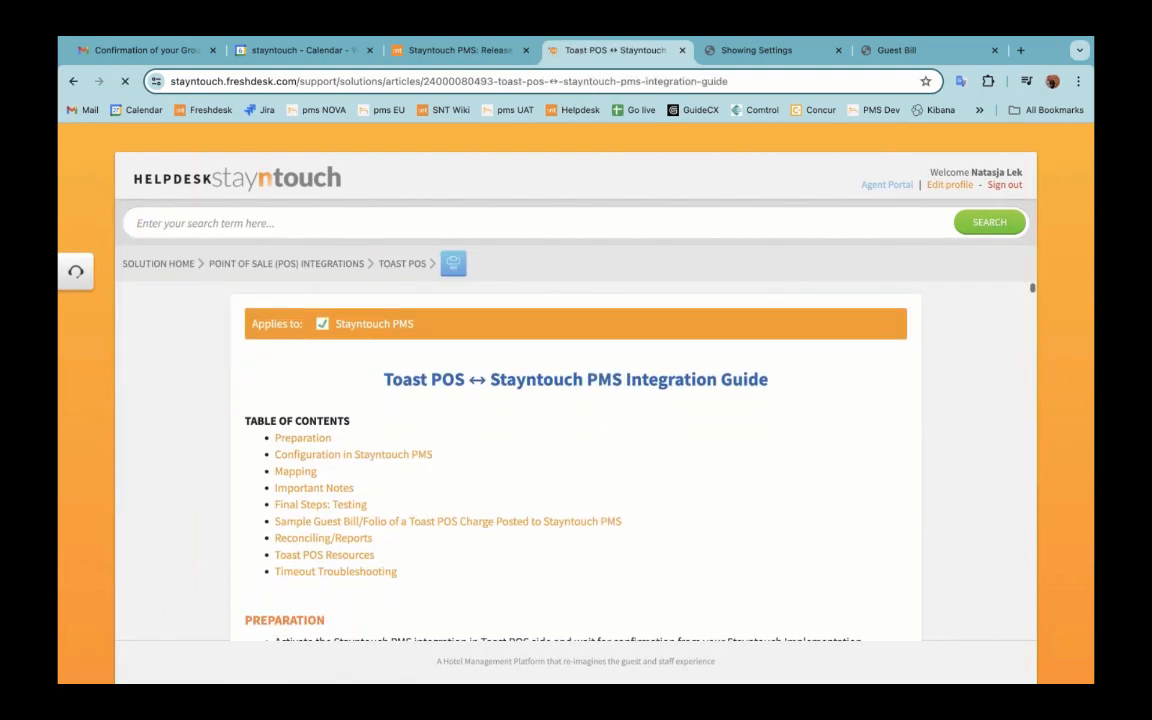
scroll(408, 465, "down", 5)
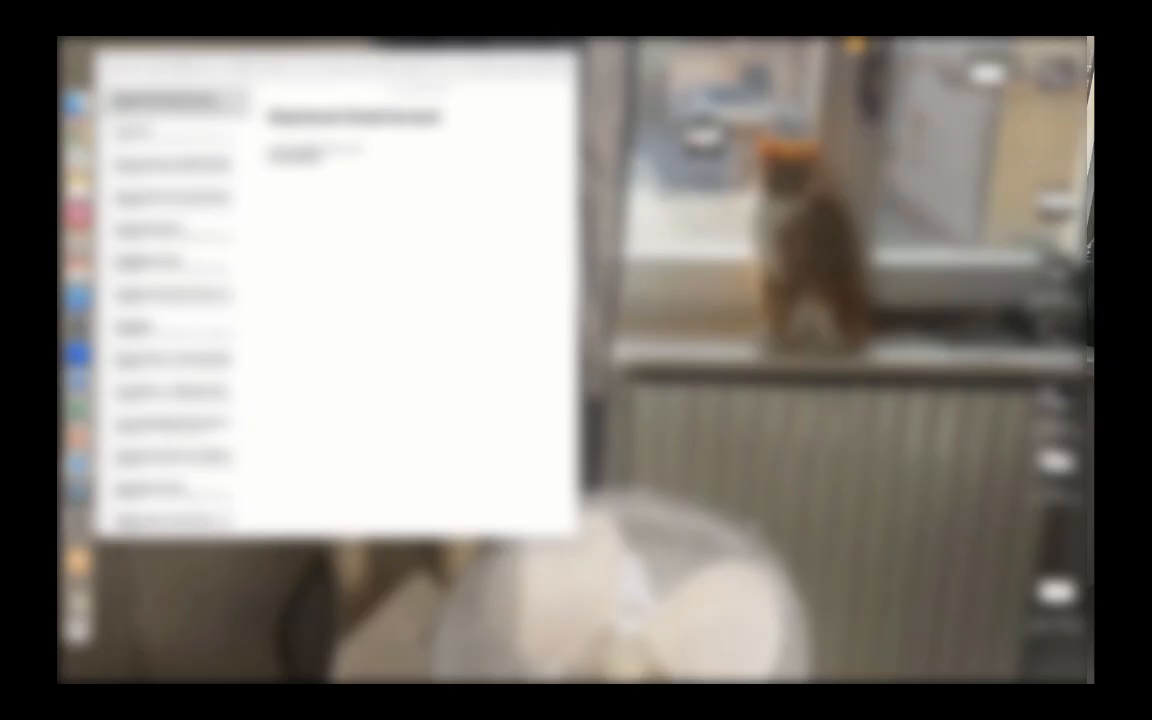
key("F11")
key("F11")
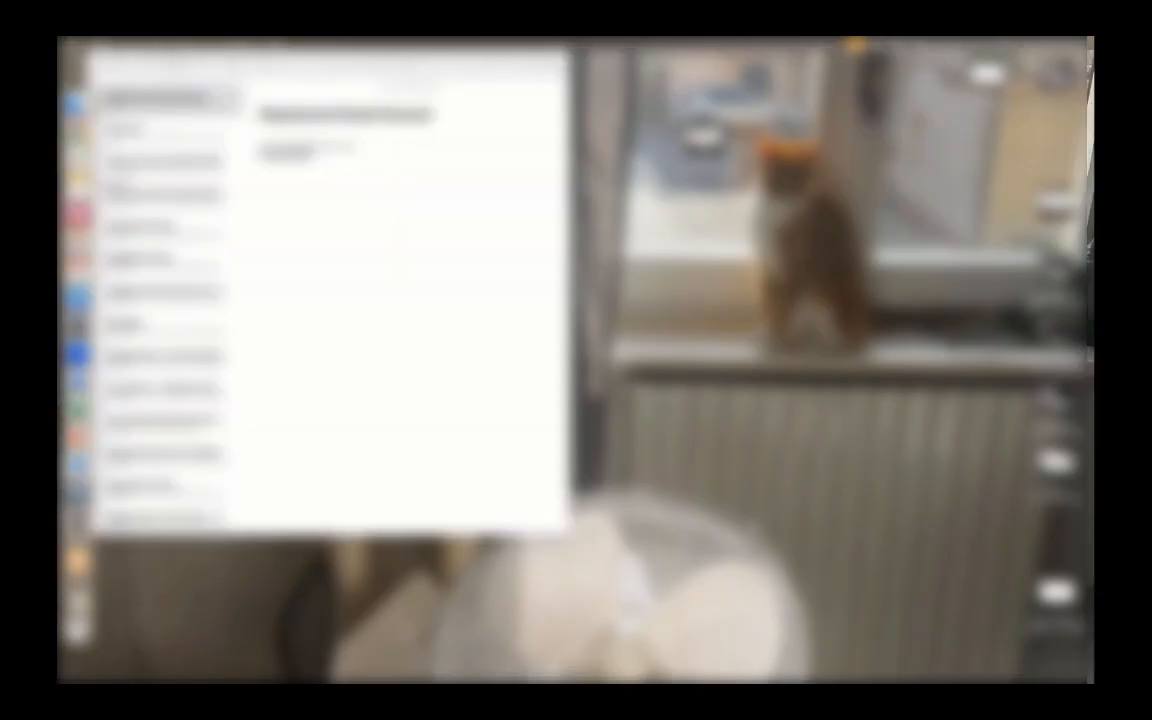